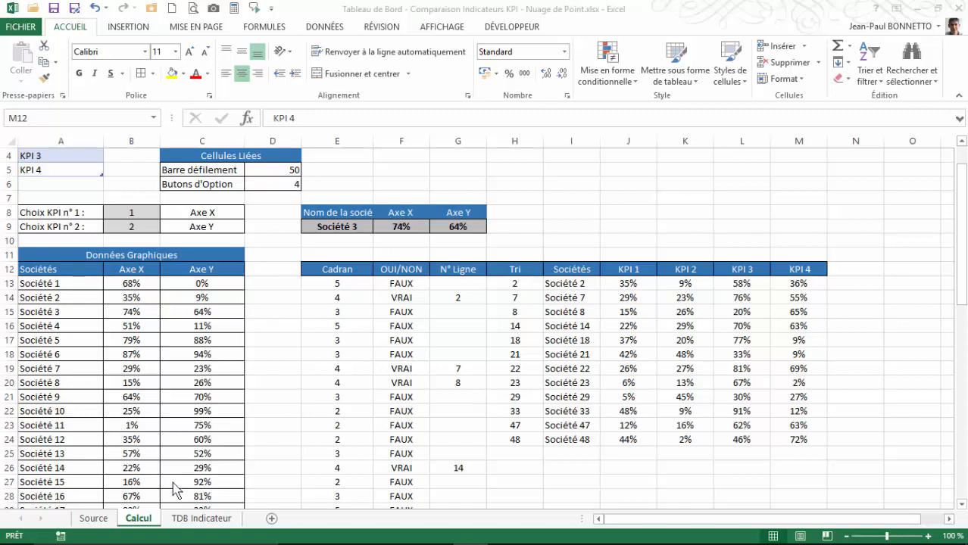
Open the TDB Indicateur sheet and switch the quadrant option from Haut Gauche to Haut Droite
click(186, 521)
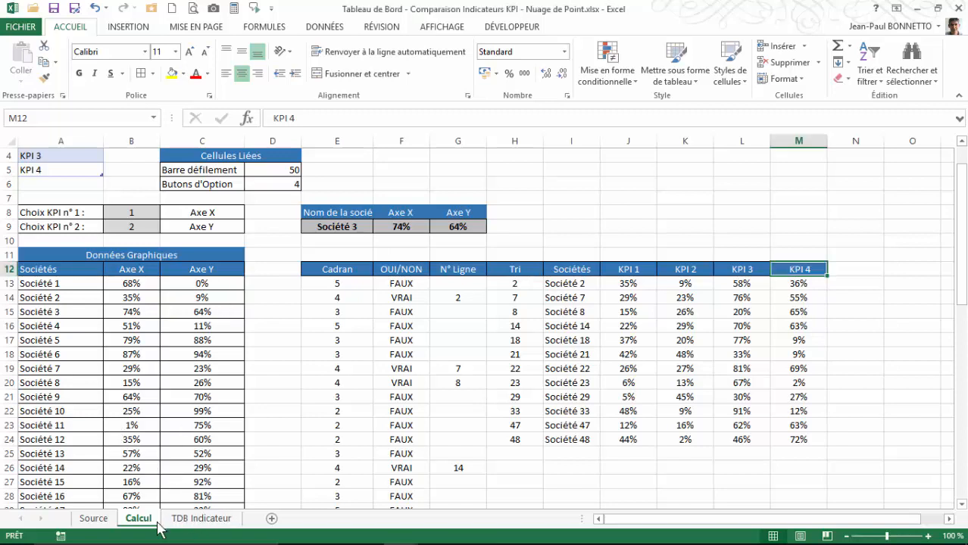
click(182, 520)
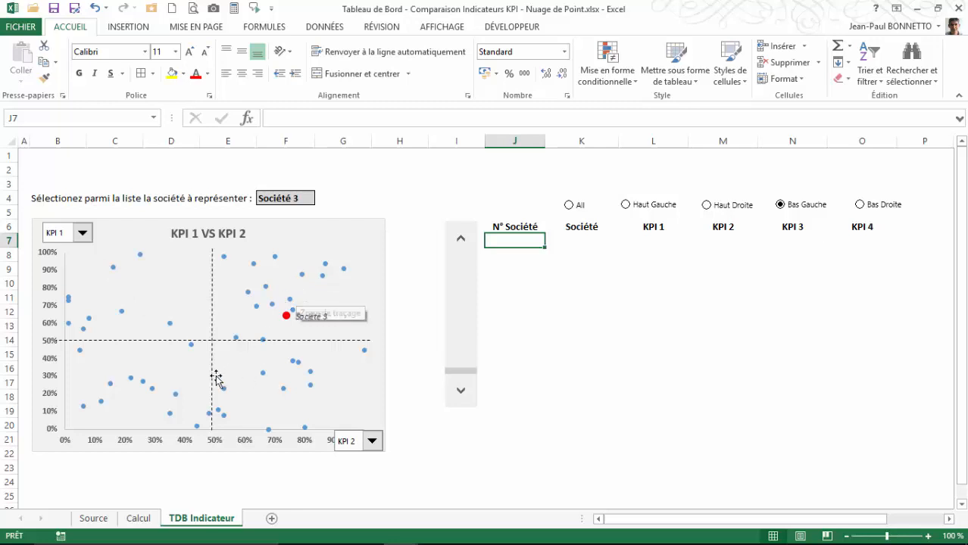
mouse_move(128, 378)
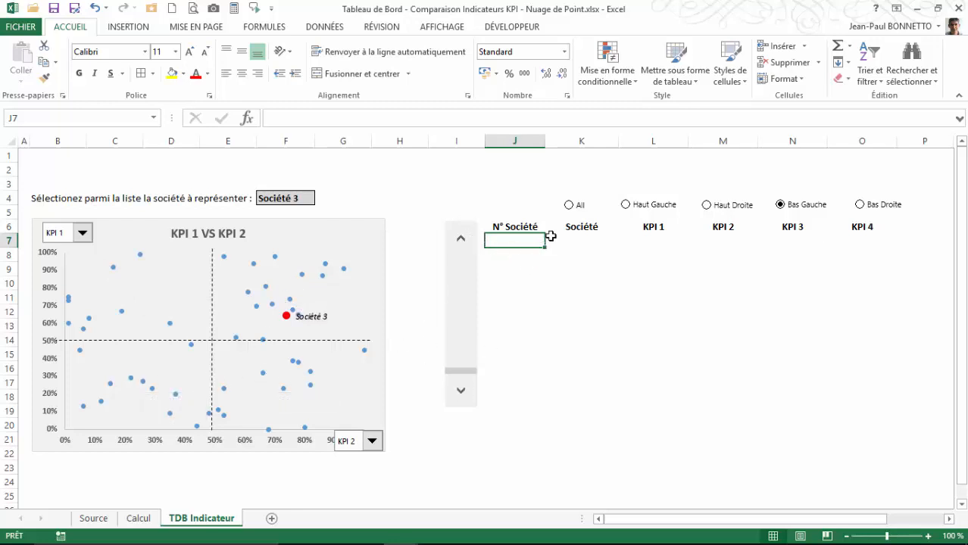
click(626, 206)
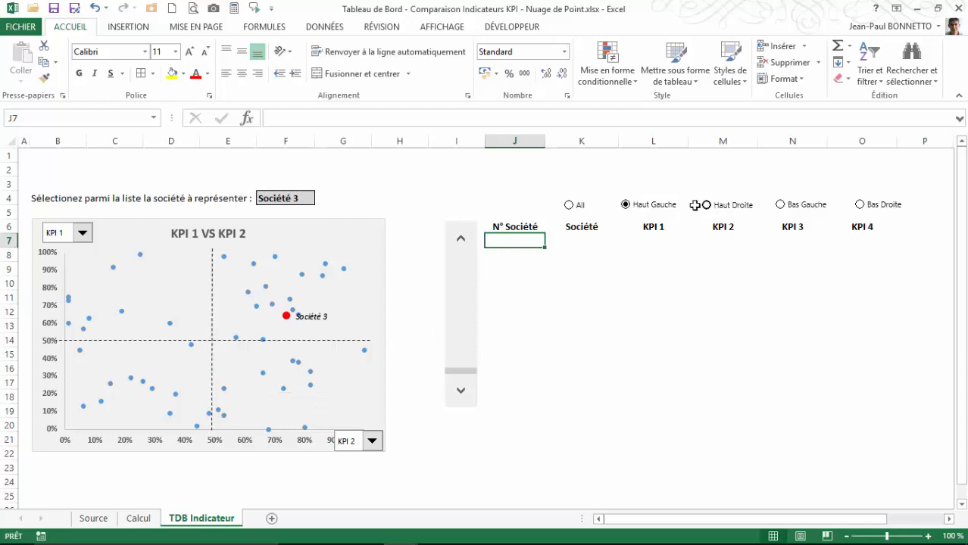
click(706, 206)
Examine the Cadran, OUI/NON, N° Ligne and Tri formulas on the Calcul sheet
click(137, 518)
click(339, 285)
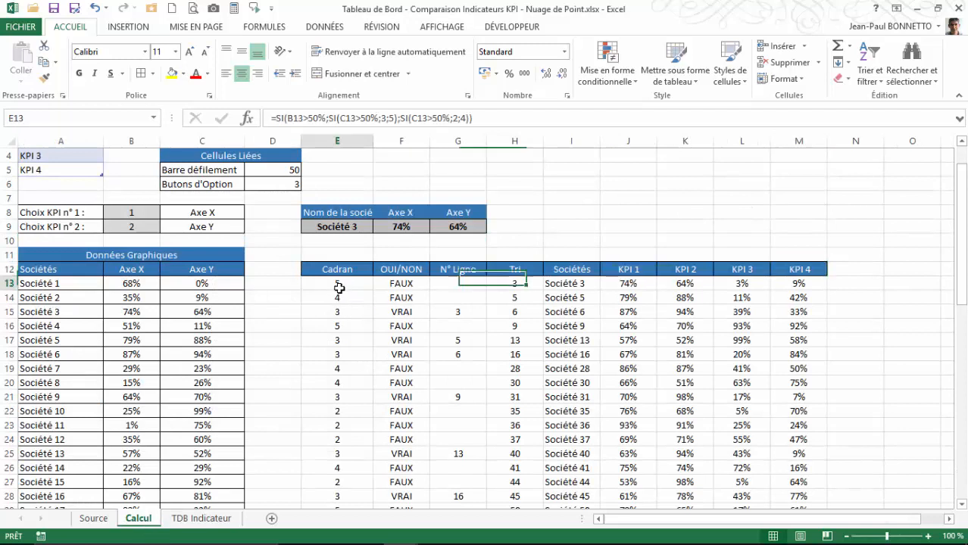
click(397, 284)
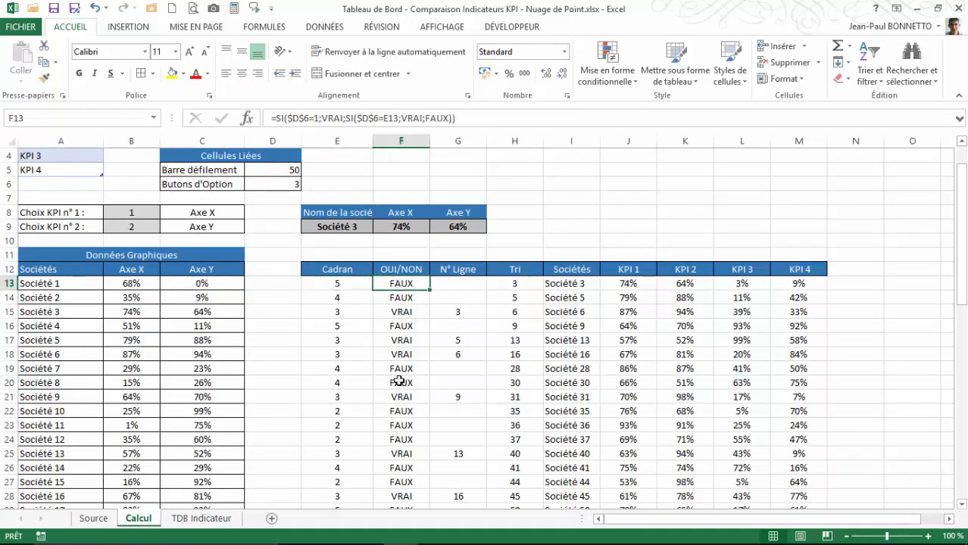
click(449, 285)
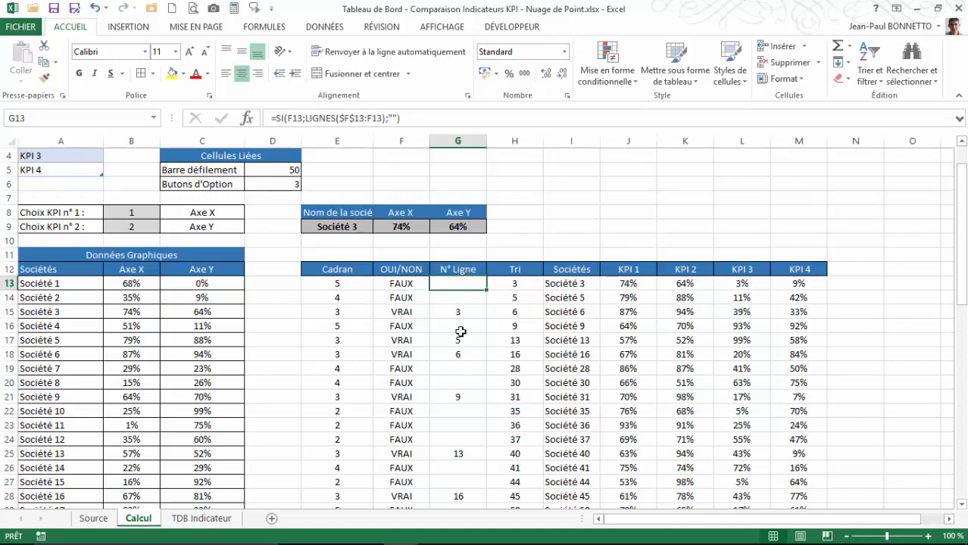
click(456, 312)
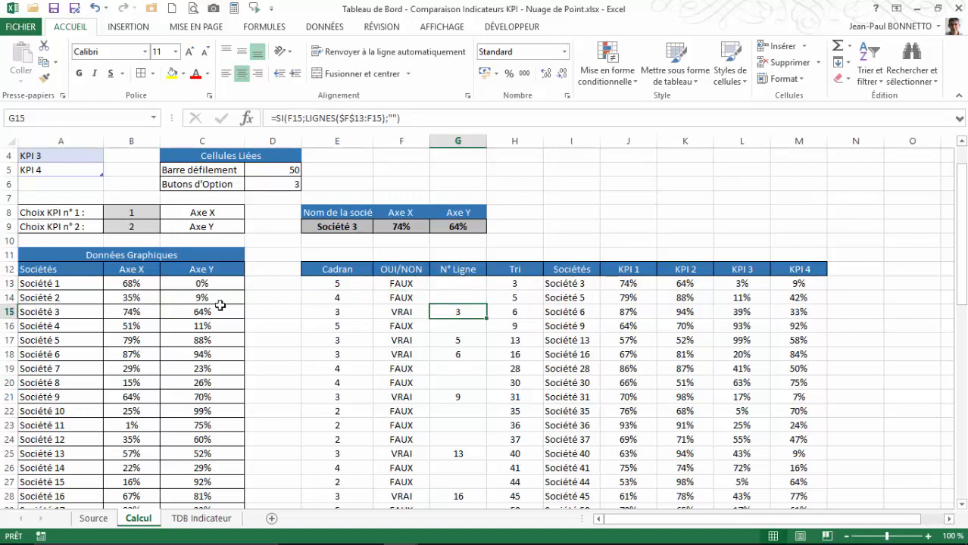
drag(514, 284, 515, 448)
scroll(515, 443, down, 3)
scroll(514, 383, up, 4)
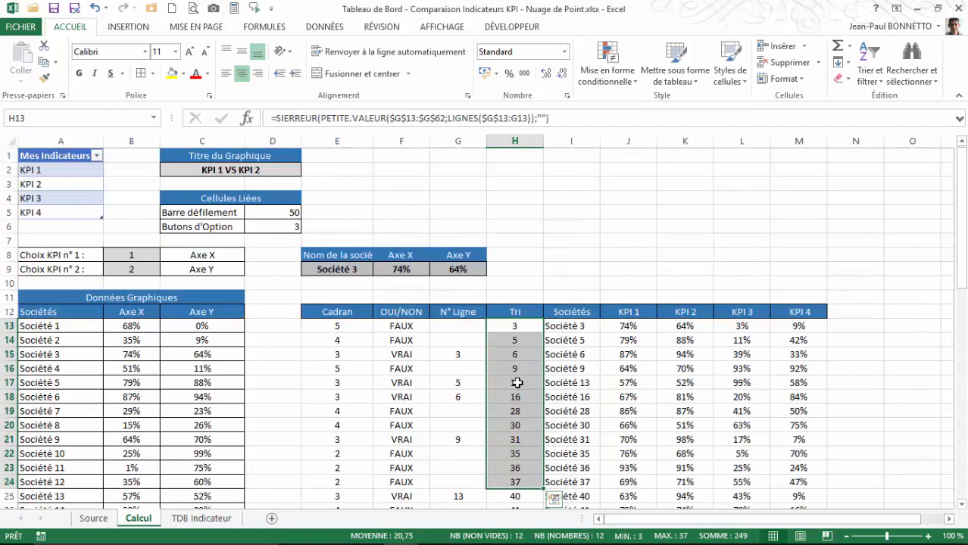
Examine the formulas in row 13 that look up the company name and its KPI values
click(577, 326)
click(625, 326)
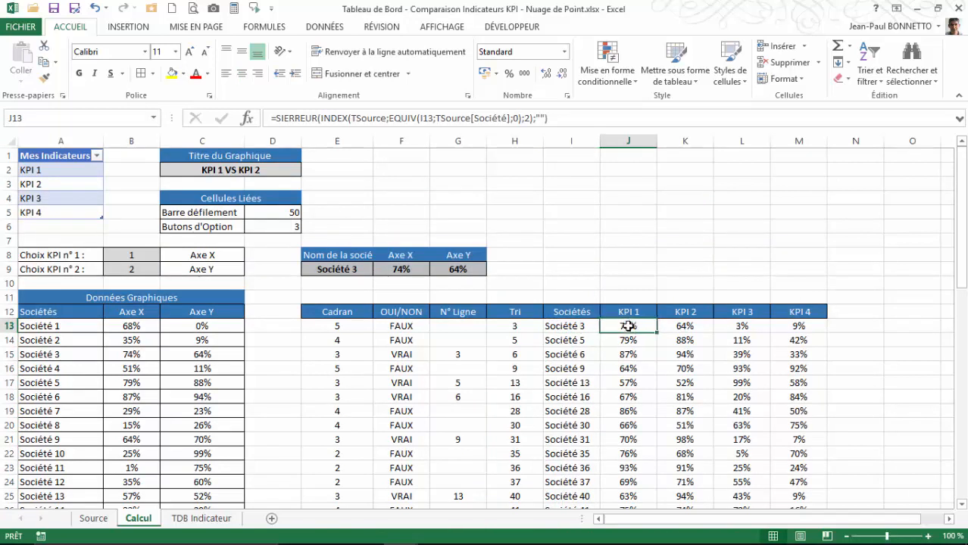
click(574, 327)
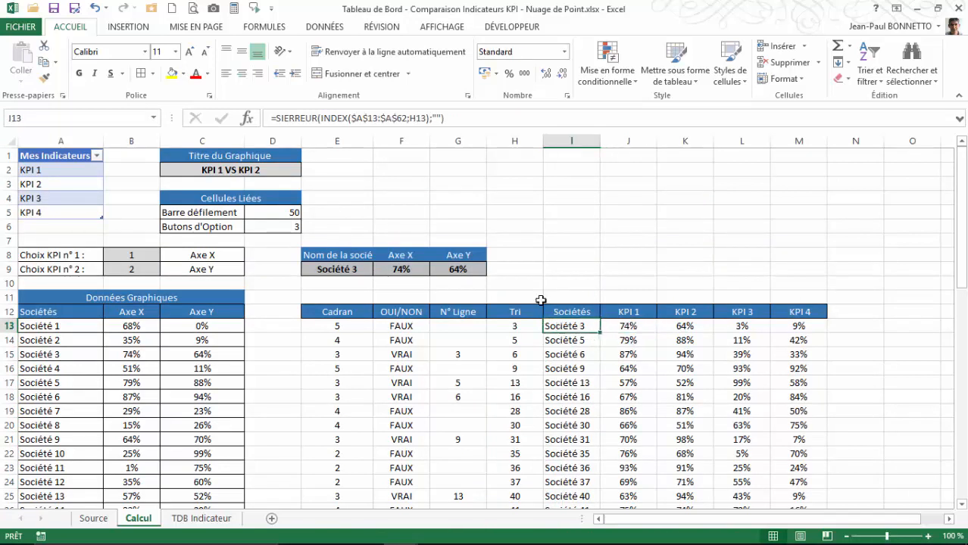
click(620, 330)
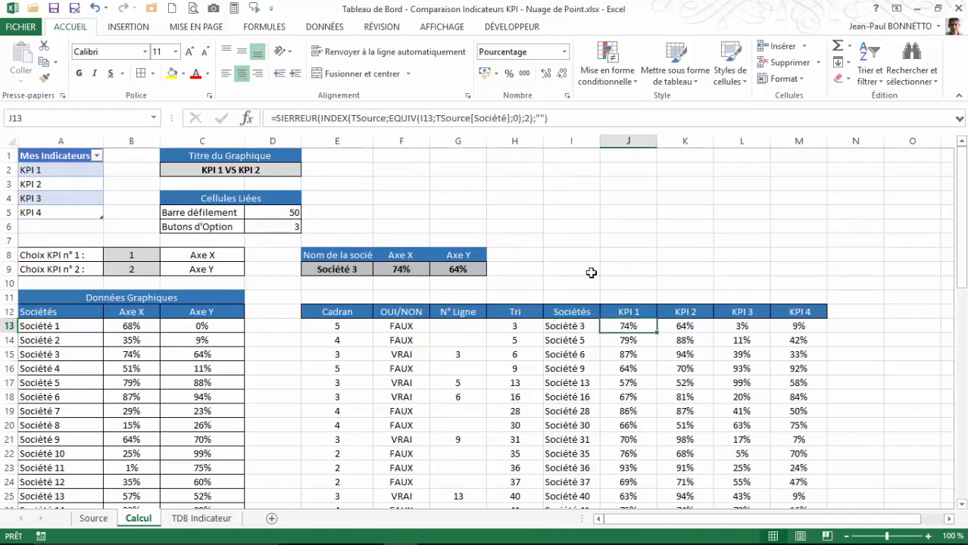
click(690, 327)
click(741, 327)
click(560, 326)
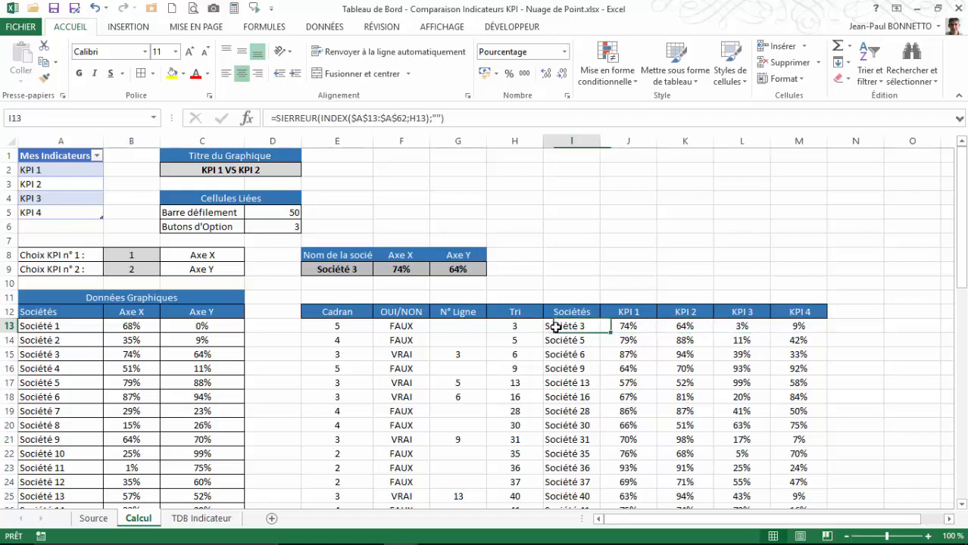
scroll(558, 326, down, 2)
scroll(556, 327, up, 1)
scroll(555, 327, up, 1)
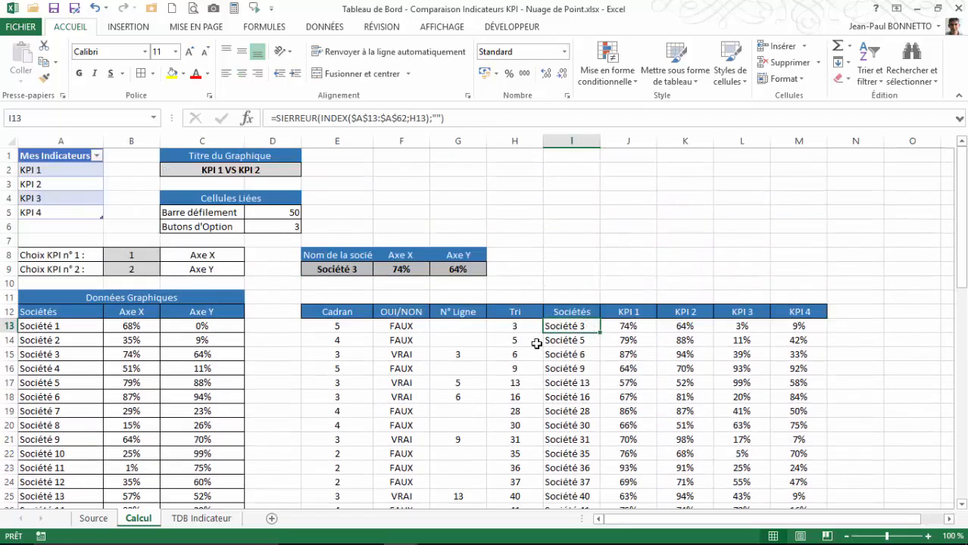
On the TDB Indicateur sheet, shorten the J6 header to "N°" and narrow column J
click(201, 518)
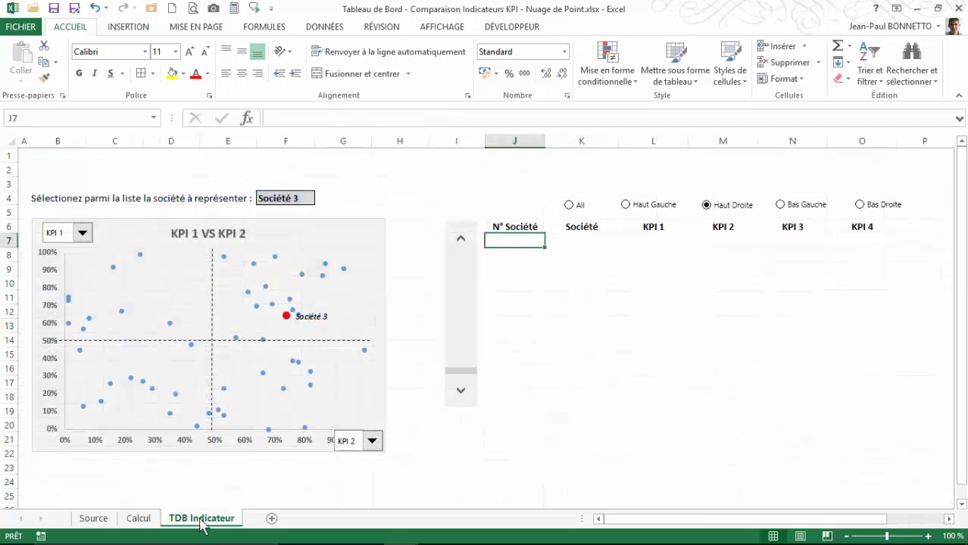
click(511, 229)
click(331, 119)
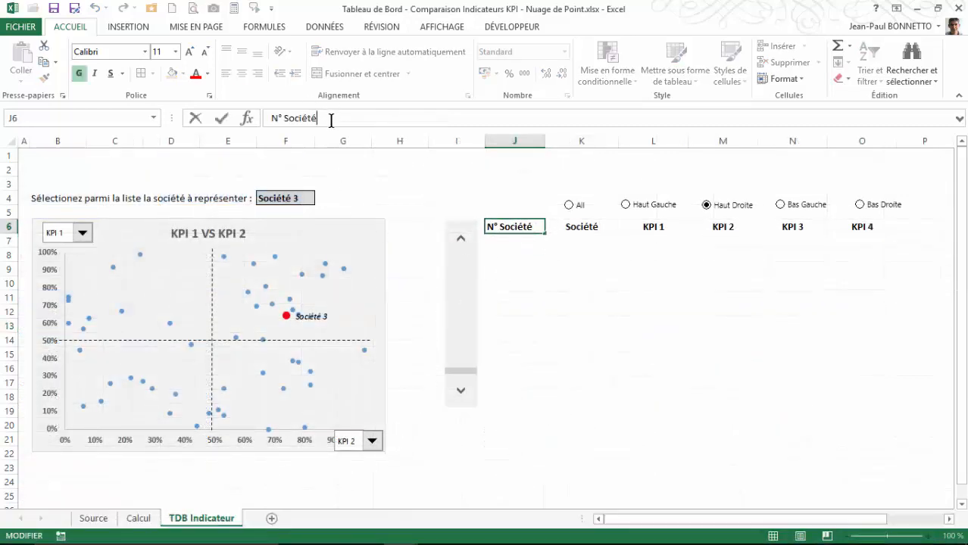
key(BackSpace)
key(BackSpace)
key(BackSpace)
key(BackSpace)
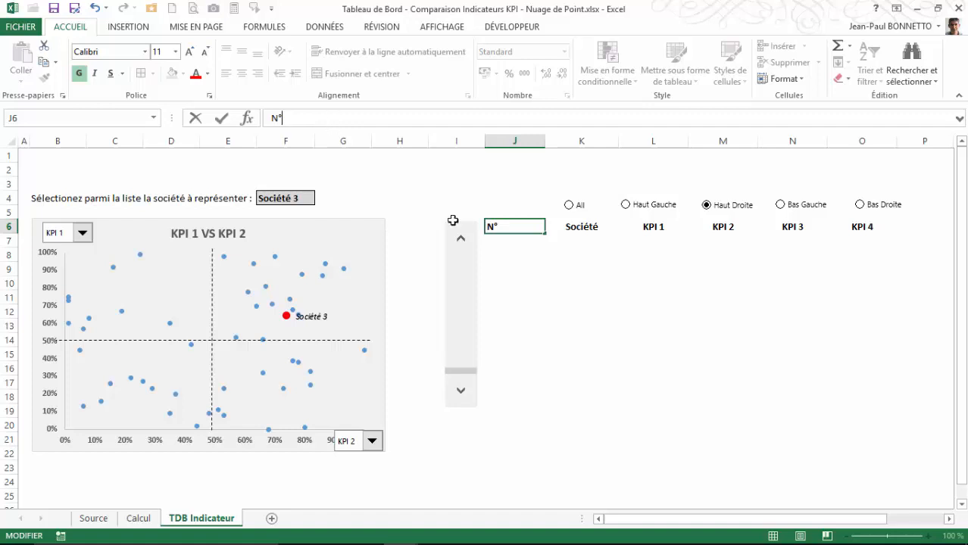
click(528, 279)
drag(542, 141, 537, 140)
Select cell J7 and move the scroll bar control beside the table up to its minimum
click(520, 240)
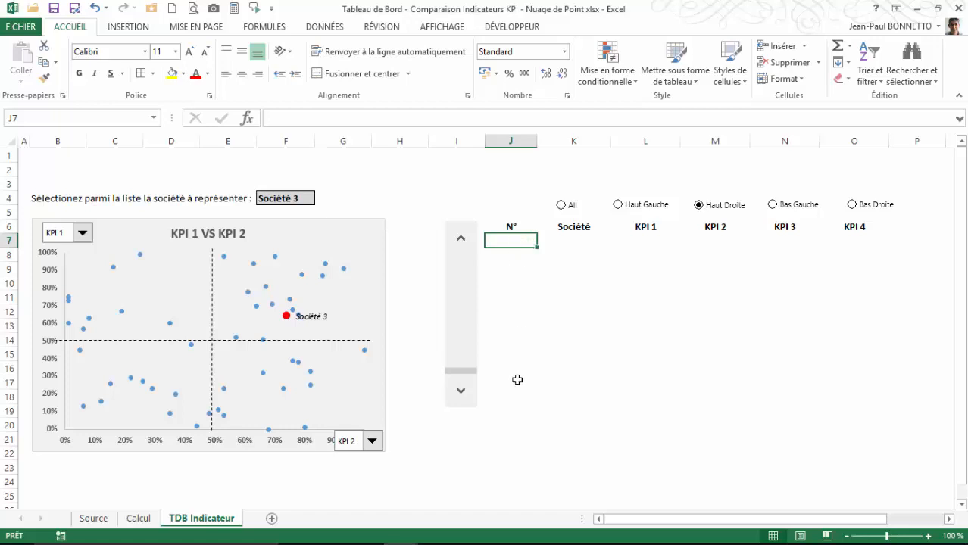
double_click(460, 239)
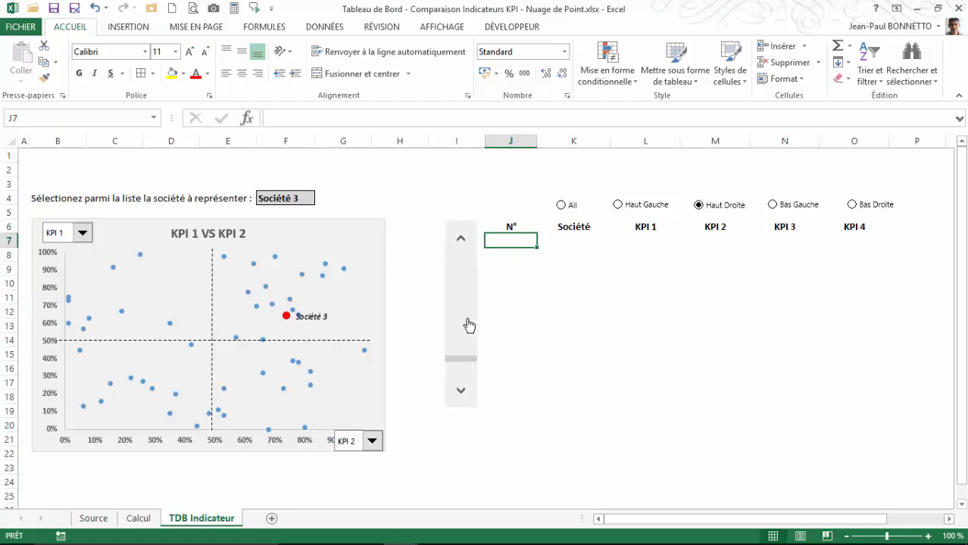
drag(464, 359, 466, 255)
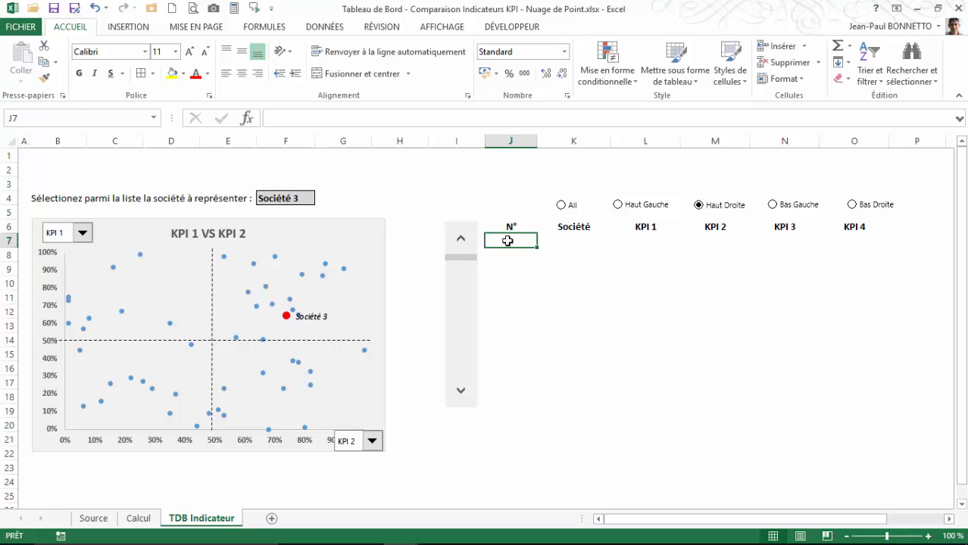
Enter =LIGNES($I$7:I7)+Calcul!D5 in J7 to number the row from the scroll bar's linked cell
text(=)
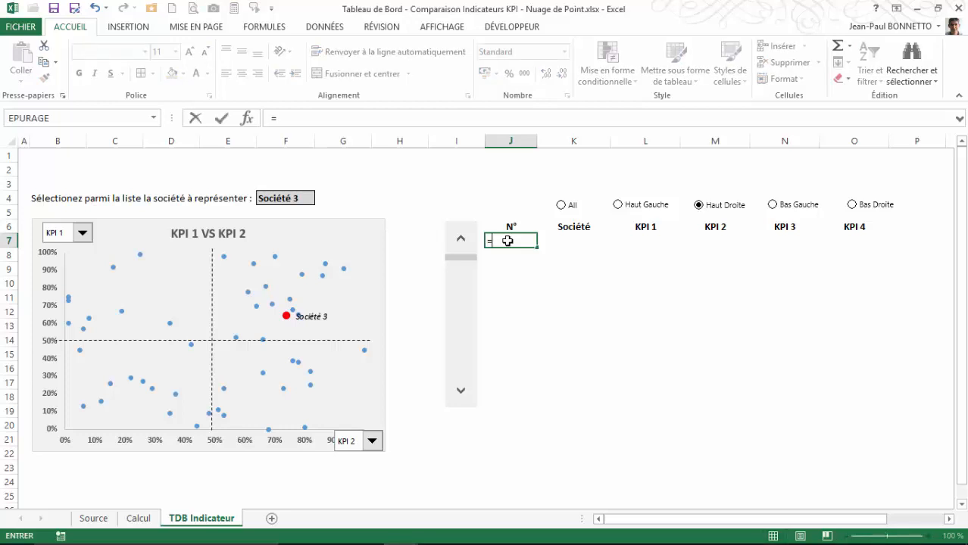
text(li)
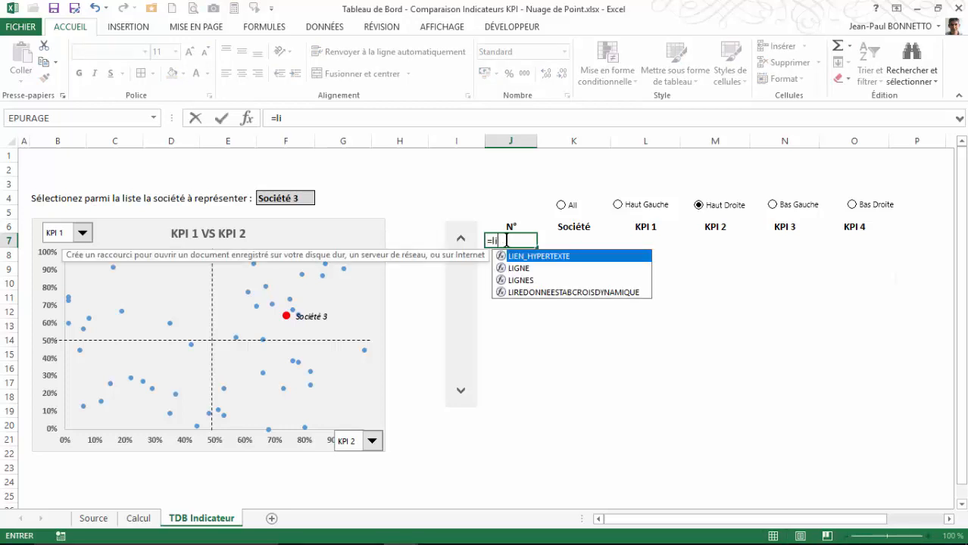
double_click(515, 275)
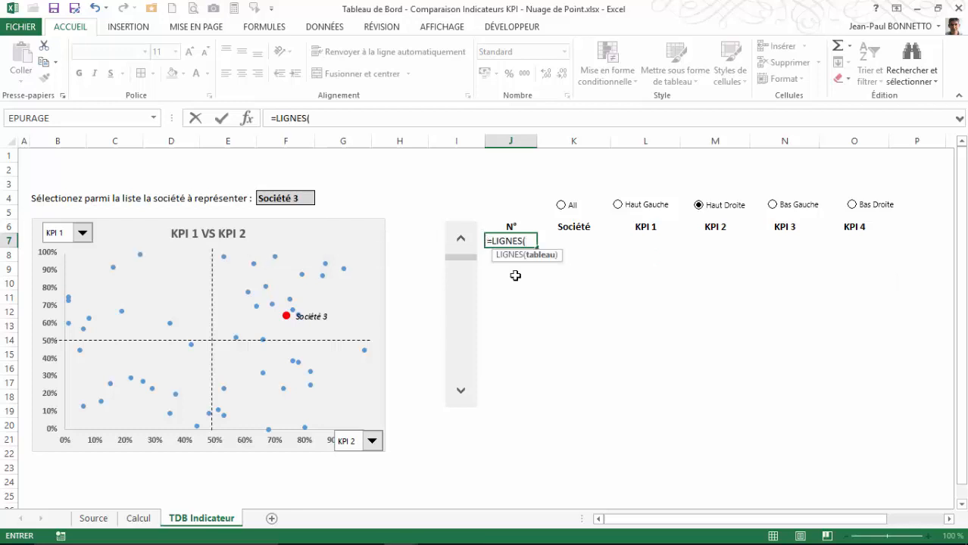
click(479, 240)
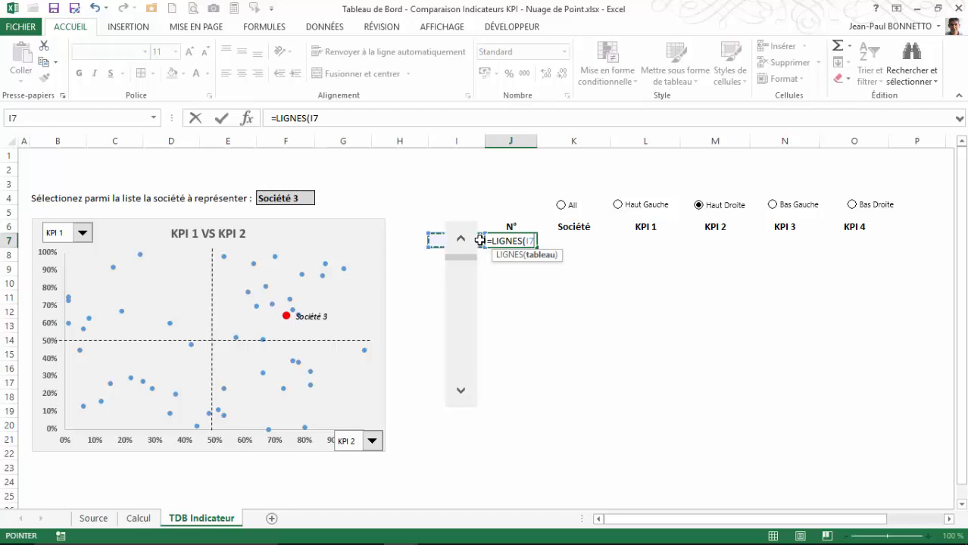
key(F8)
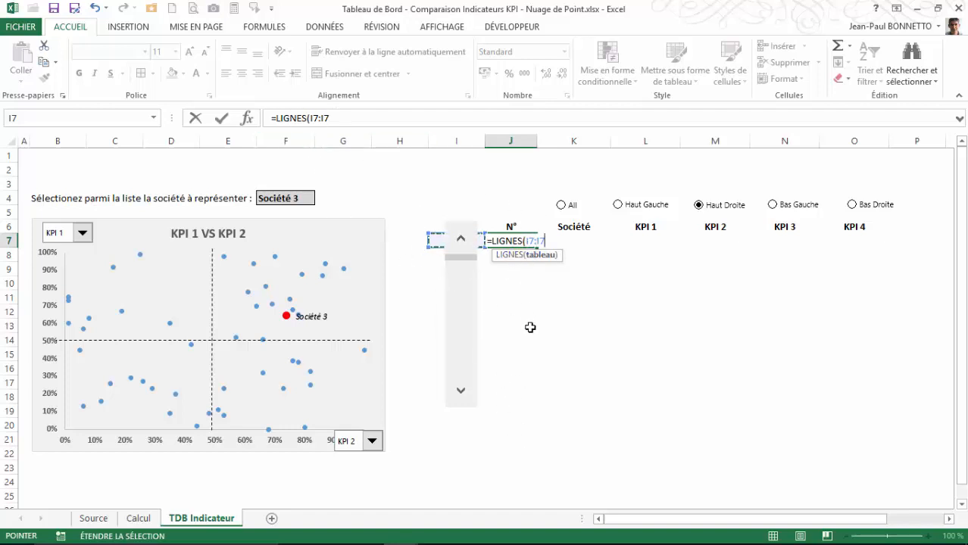
click(314, 119)
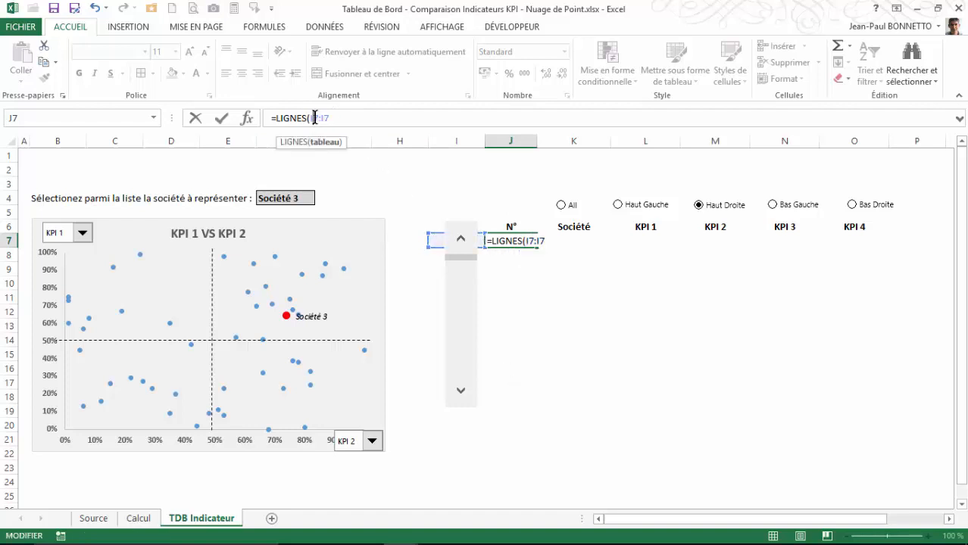
key(F4)
click(555, 241)
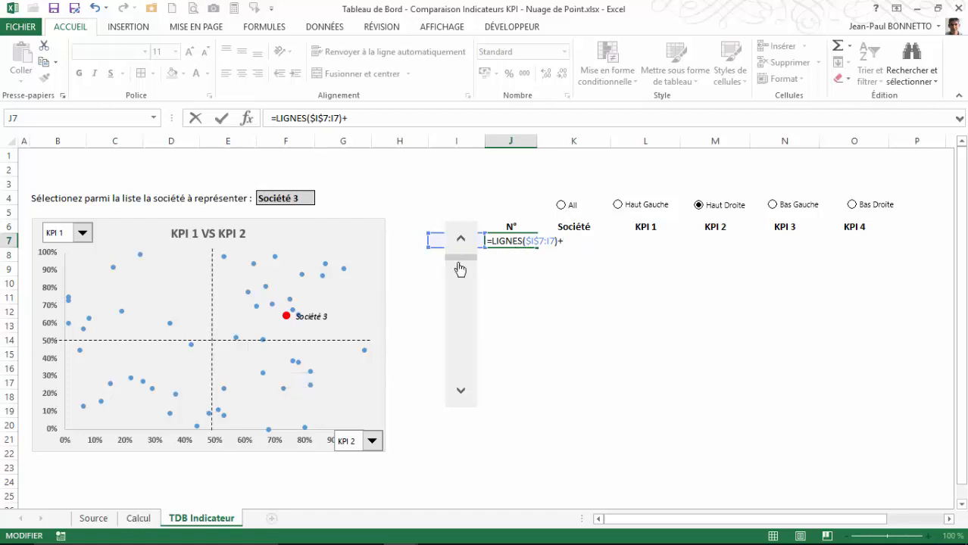
click(138, 520)
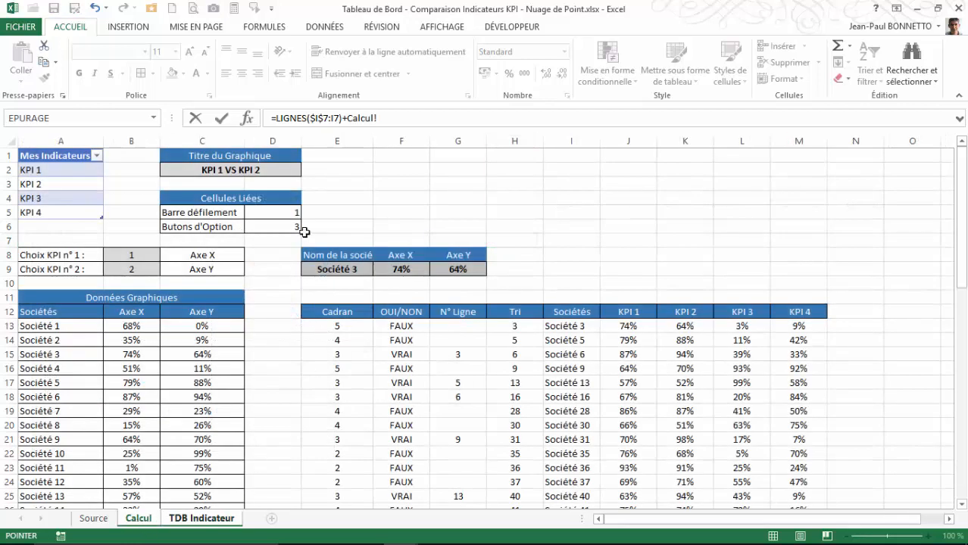
click(280, 210)
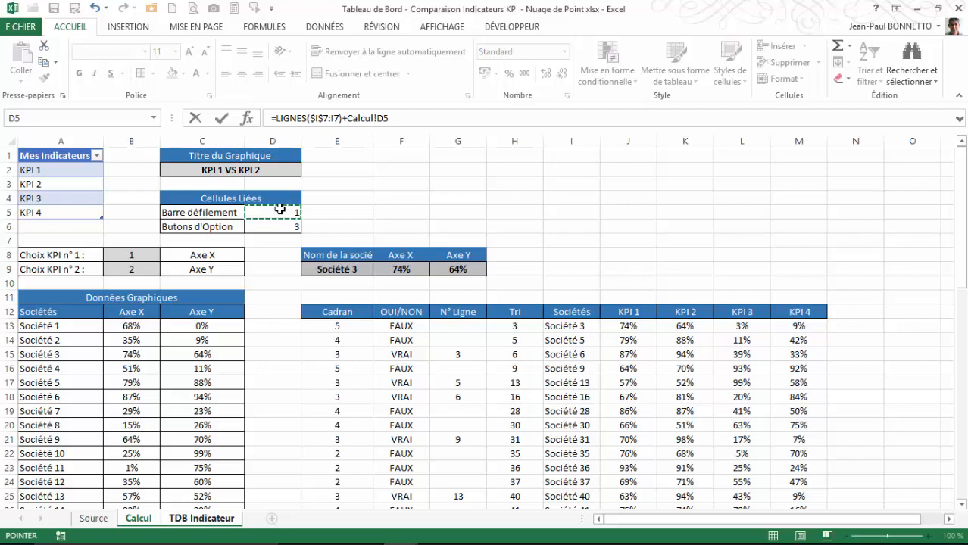
key(Return)
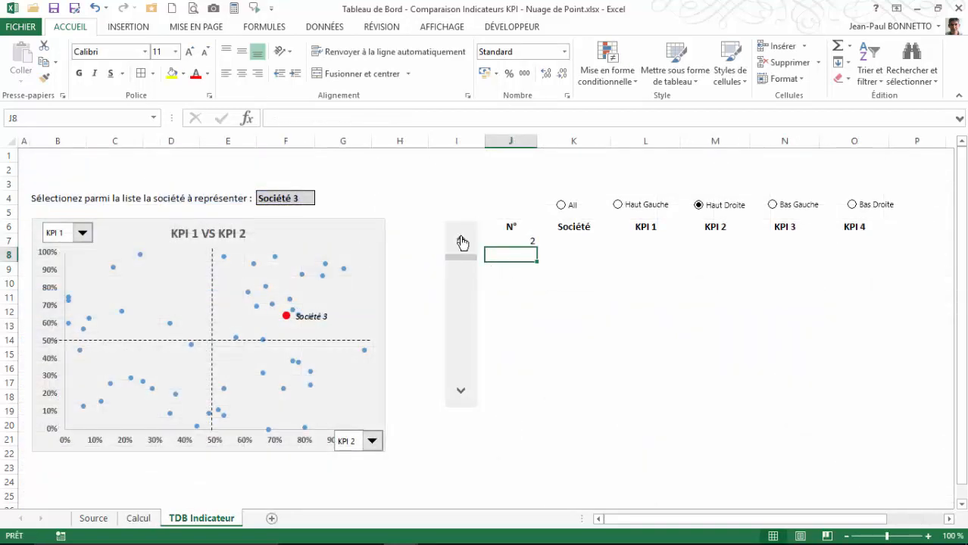
Test the J7 formula by running the scroll bar control to its maximum and back to its minimum
drag(467, 260, 461, 390)
click(493, 239)
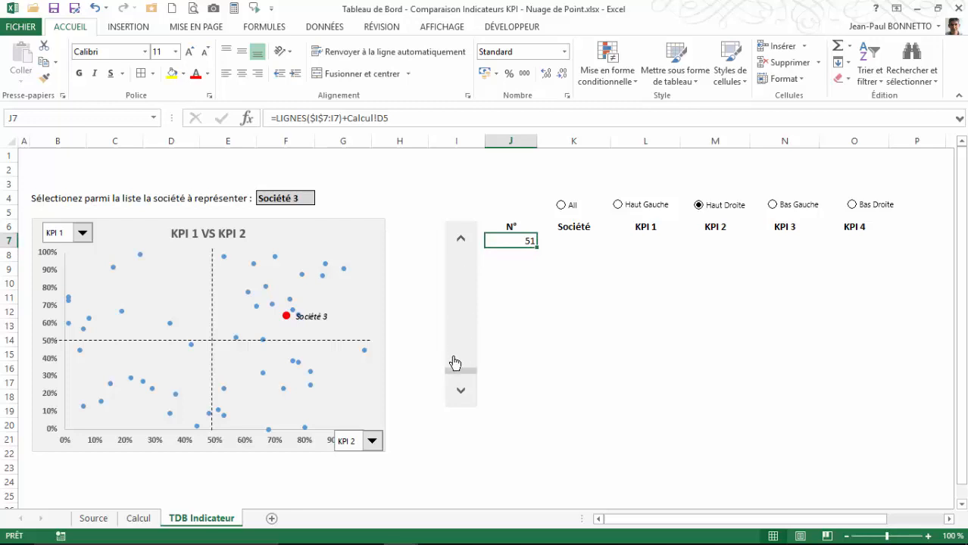
drag(458, 373, 463, 395)
drag(464, 379, 460, 244)
Subtract 1 in the J7 formula so it reads =LIGNES($I$7:I7)-1+Calcul!D5
click(342, 118)
text(-)
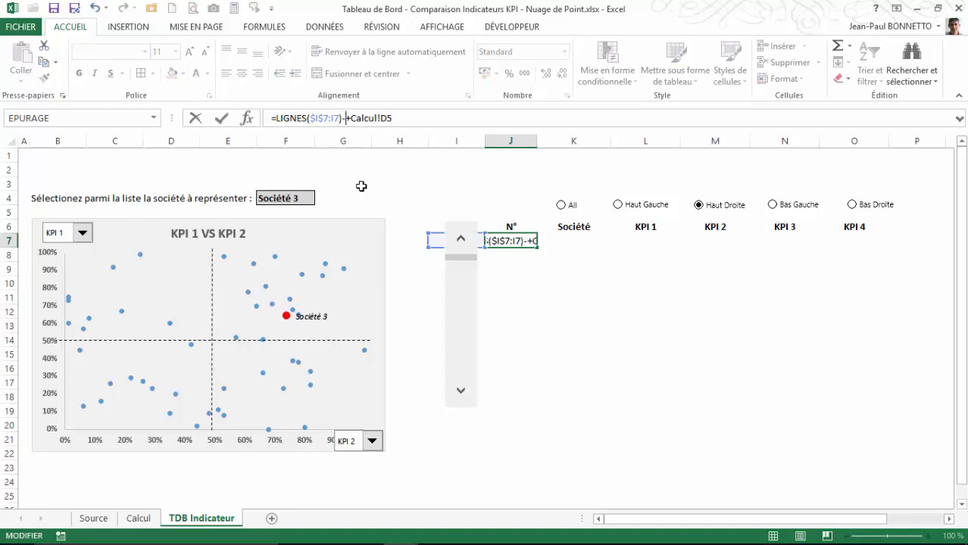
text(1)
key(Return)
Check the corrected number in J7 by scrolling the control down and back to the start
click(518, 244)
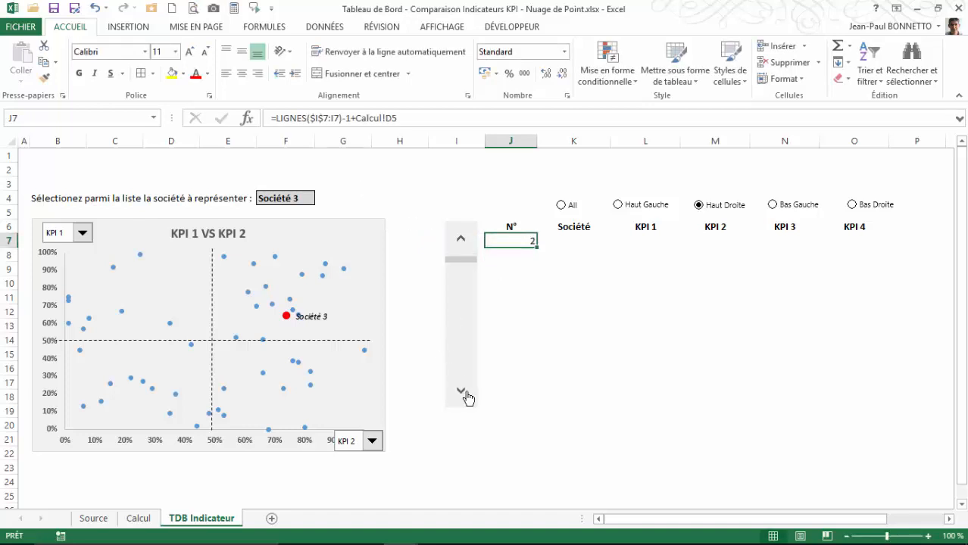
drag(466, 398, 467, 397)
drag(465, 297, 464, 237)
Make the Calcul!D5 reference absolute in J7 so the formula reads =LIGNES($I$7:I7)-1+Calcul!$D$5
click(538, 240)
click(514, 241)
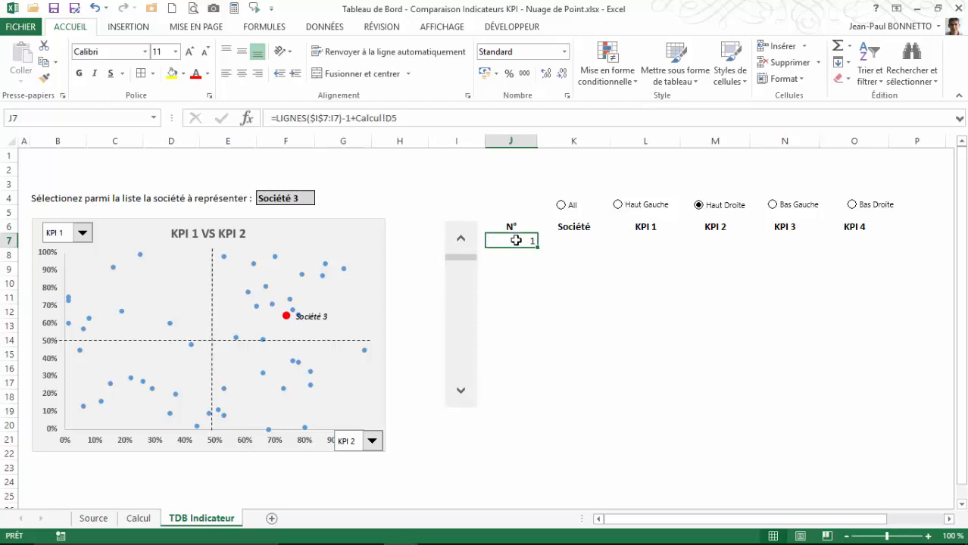
click(401, 118)
key(F4)
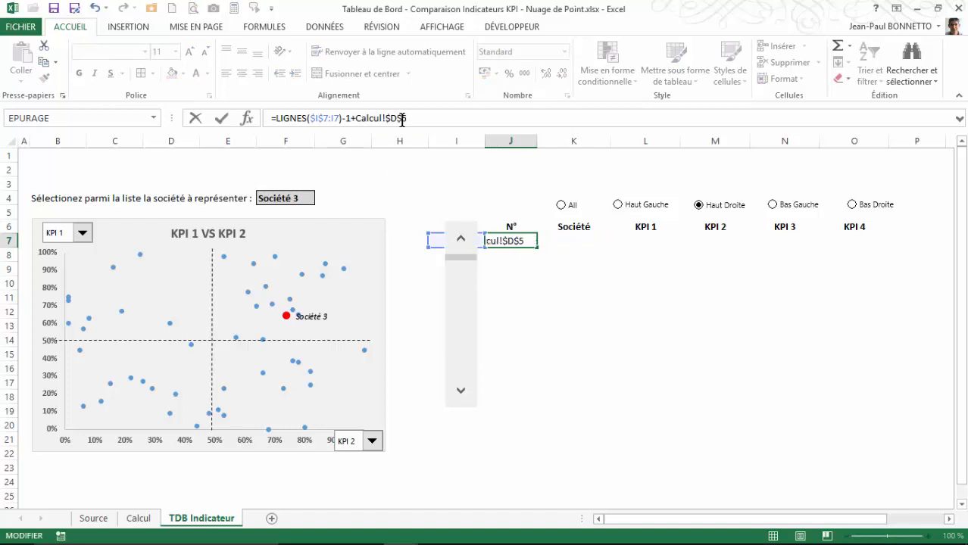
key(Return)
Fill the J7 numbering formula down through J16
click(519, 239)
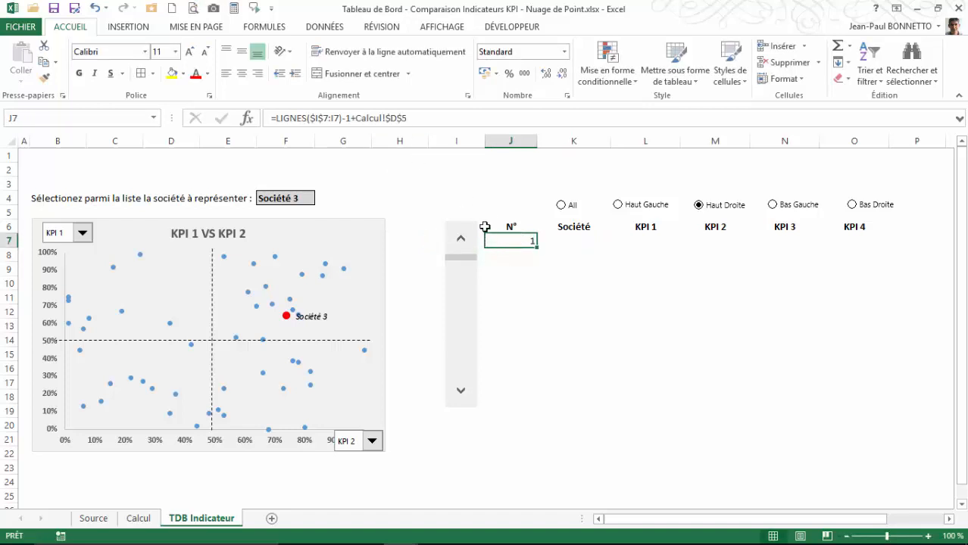
drag(537, 247, 532, 319)
drag(530, 335, 532, 375)
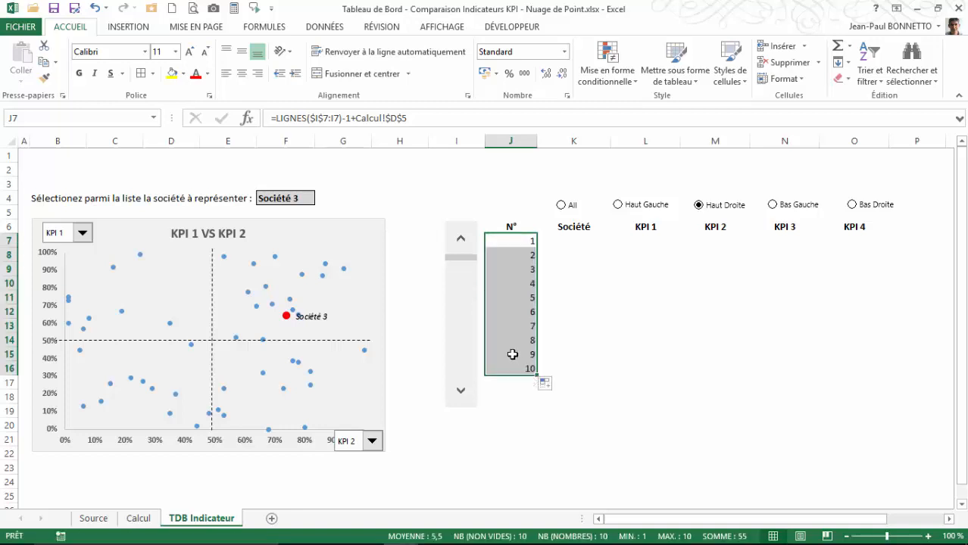
Shorten the scroll bar control so it ends level with row 16, the last numbered row
right_click(454, 271)
click(477, 402)
drag(477, 402, 478, 376)
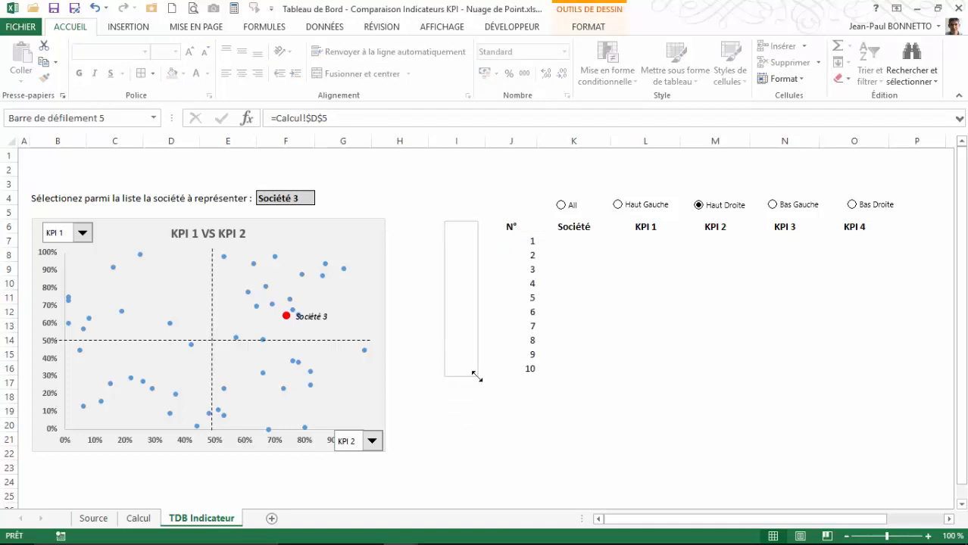
click(503, 409)
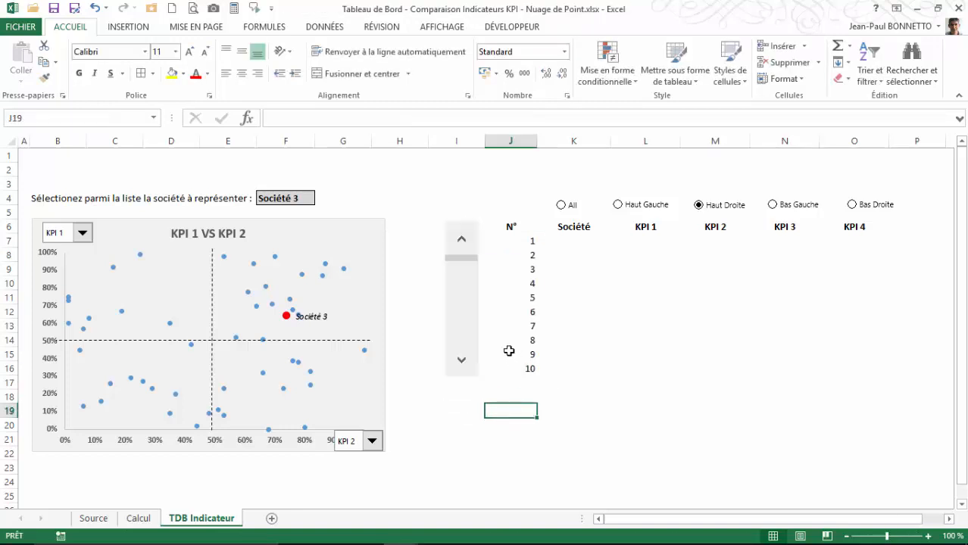
Test the filled numbering in J7:J16 by running the scroll bar step by step and on to its maximum
click(462, 362)
click(462, 363)
click(462, 363)
click(462, 363)
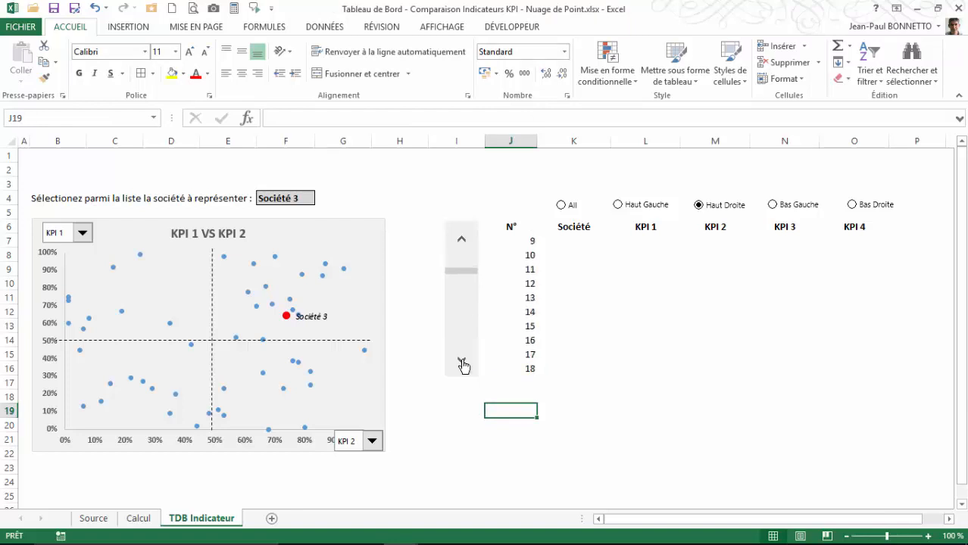
click(463, 365)
click(464, 365)
click(464, 365)
click(464, 365)
drag(468, 279, 469, 375)
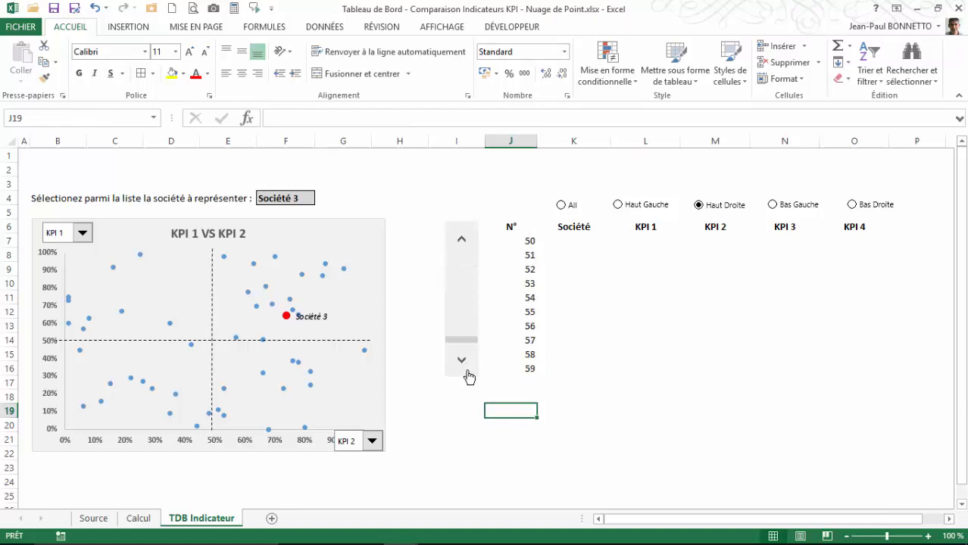
Check on the Source sheet how many companies the table contains
click(96, 519)
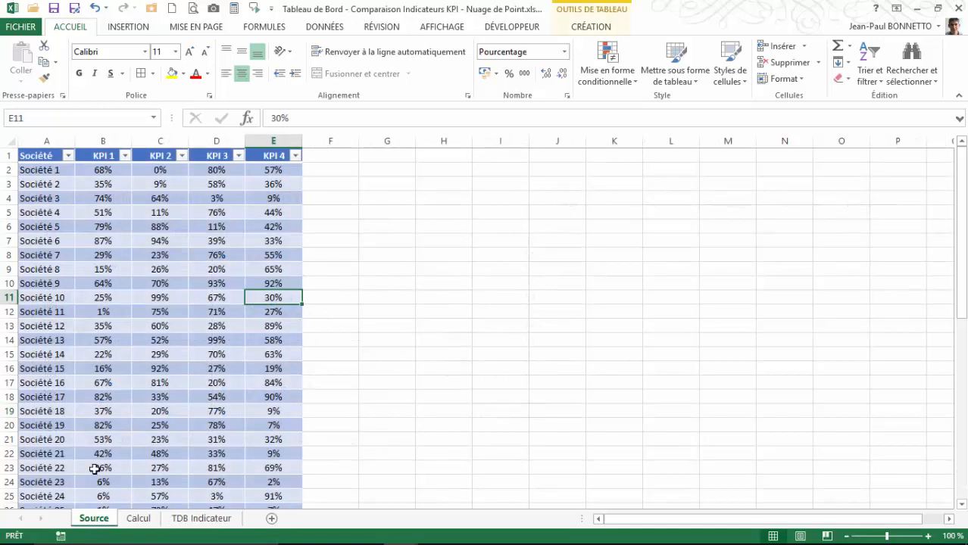
click(44, 172)
scroll(66, 289, down, 11)
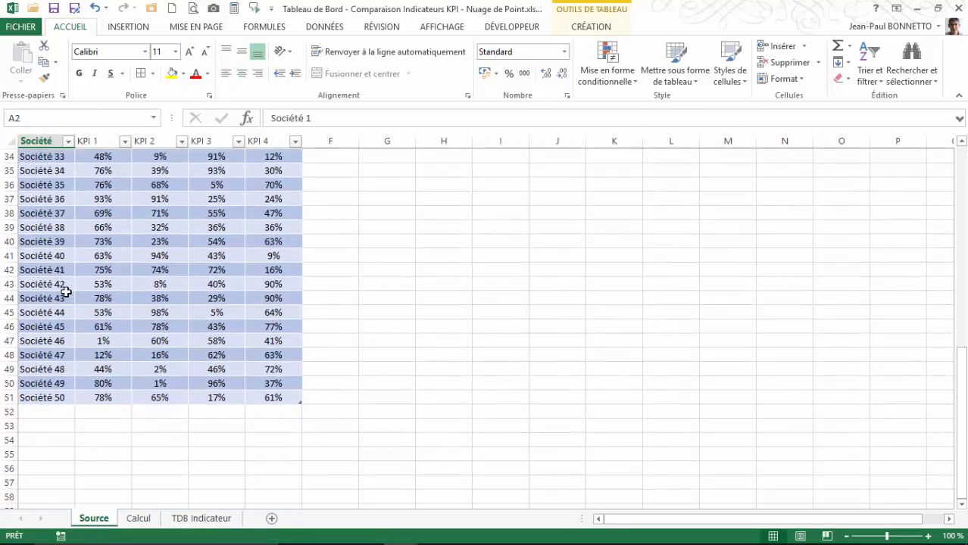
scroll(66, 292, up, 1)
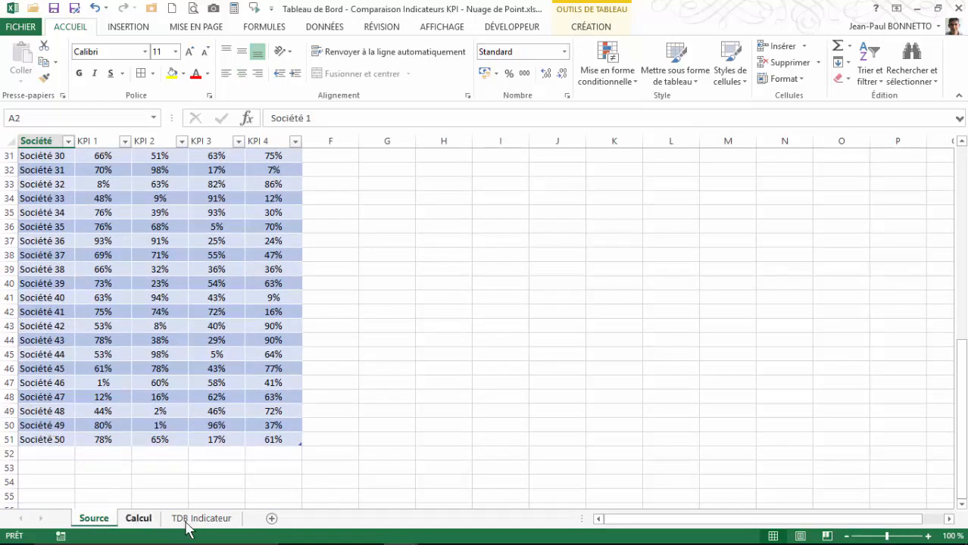
Set the maximum value of the TDB Indicateur scroll bar to 40
click(188, 521)
right_click(453, 290)
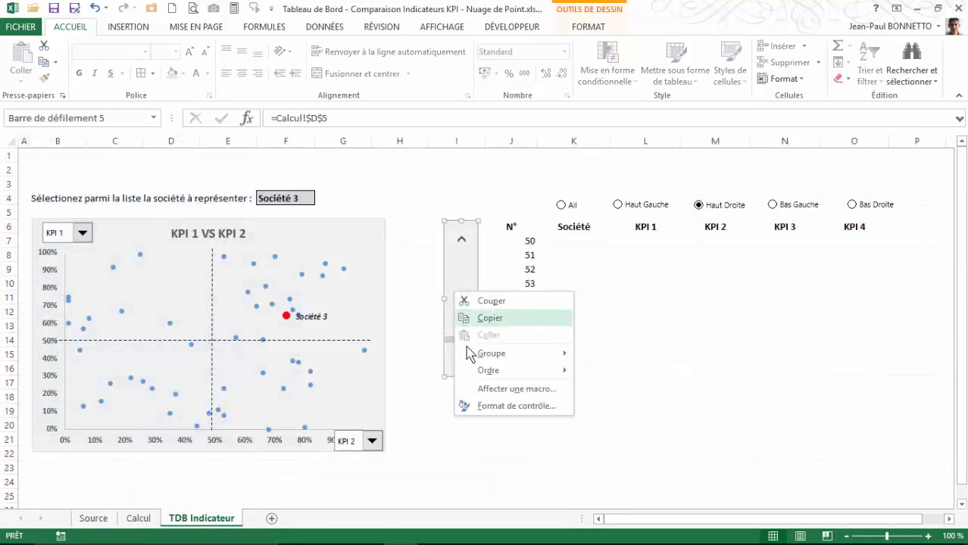
click(500, 407)
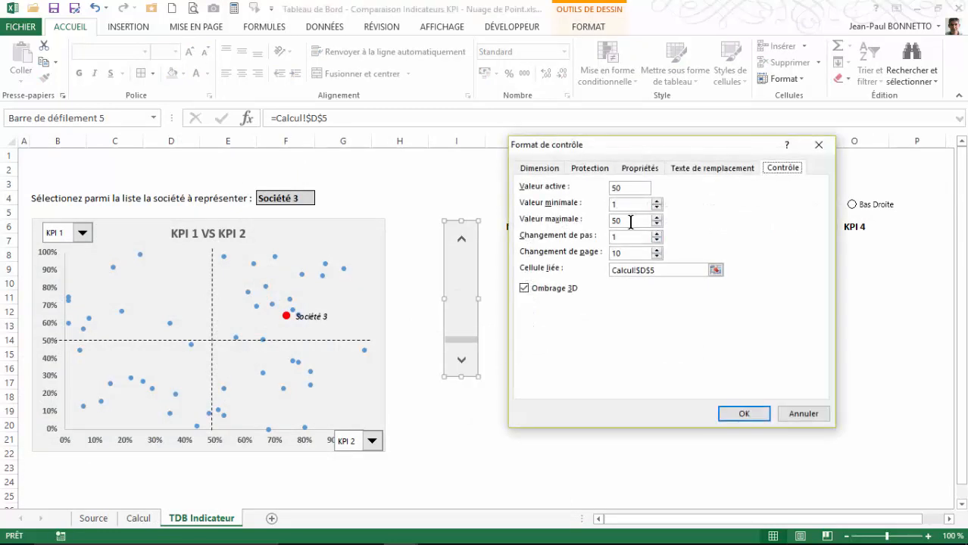
drag(630, 221, 605, 224)
text(40)
click(743, 414)
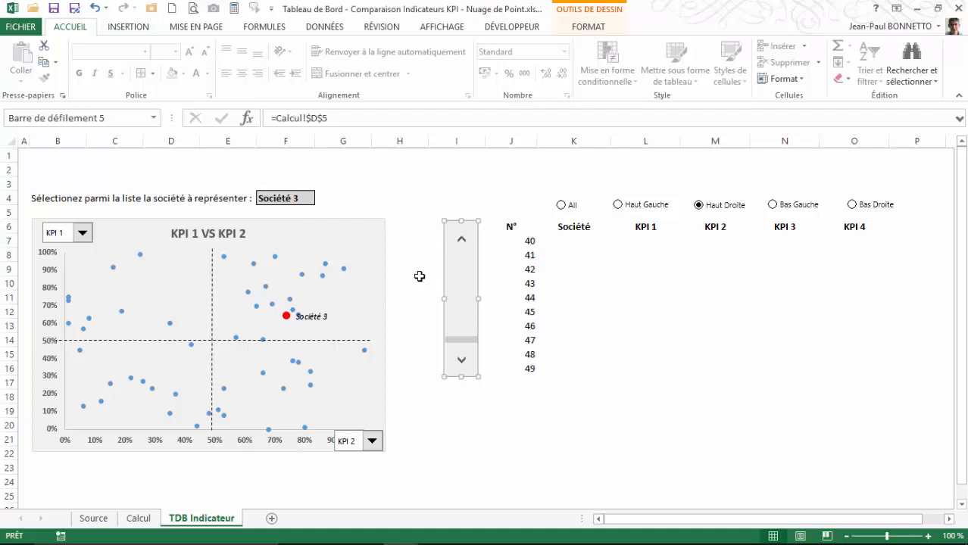
Test the new scroll bar maximum by scrolling the numbering up and back down to the end
click(420, 277)
click(462, 243)
click(462, 242)
click(463, 244)
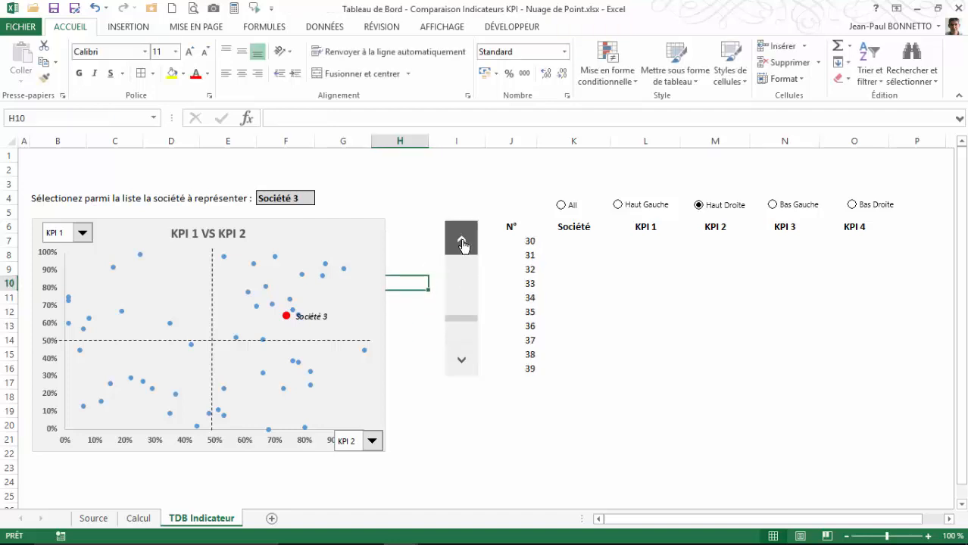
drag(463, 244, 449, 374)
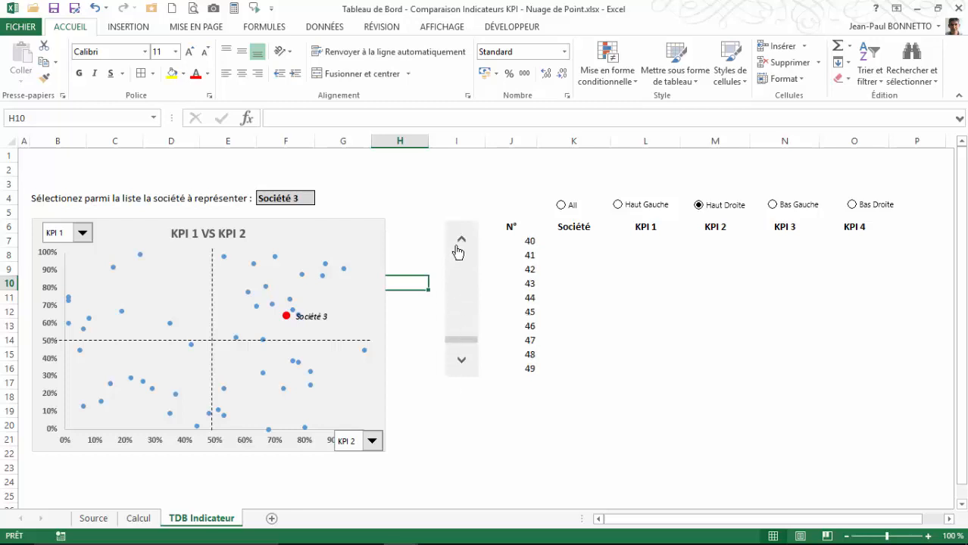
drag(460, 243, 461, 243)
drag(466, 365, 465, 364)
Adjust the scroll bar's maximum value in its control format settings
right_click(461, 323)
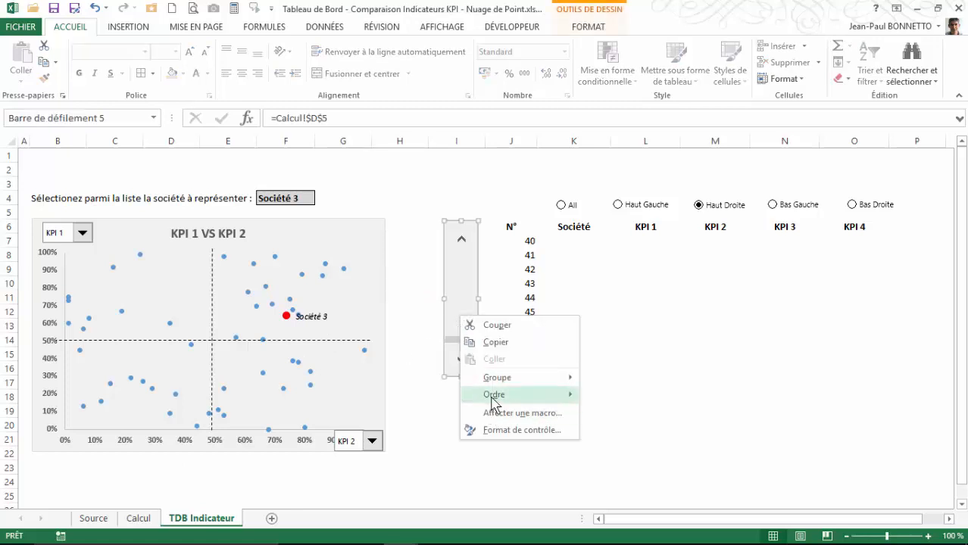
click(492, 430)
click(629, 224)
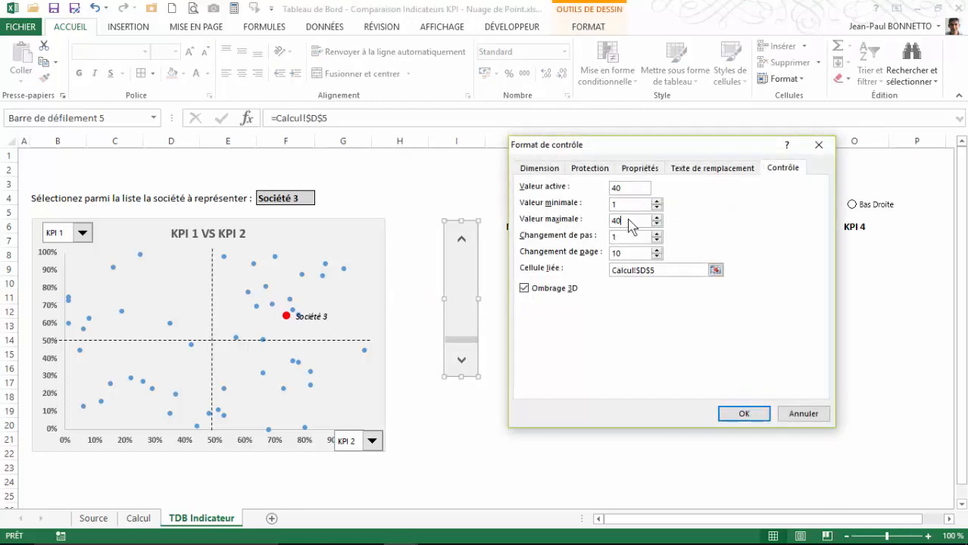
click(740, 416)
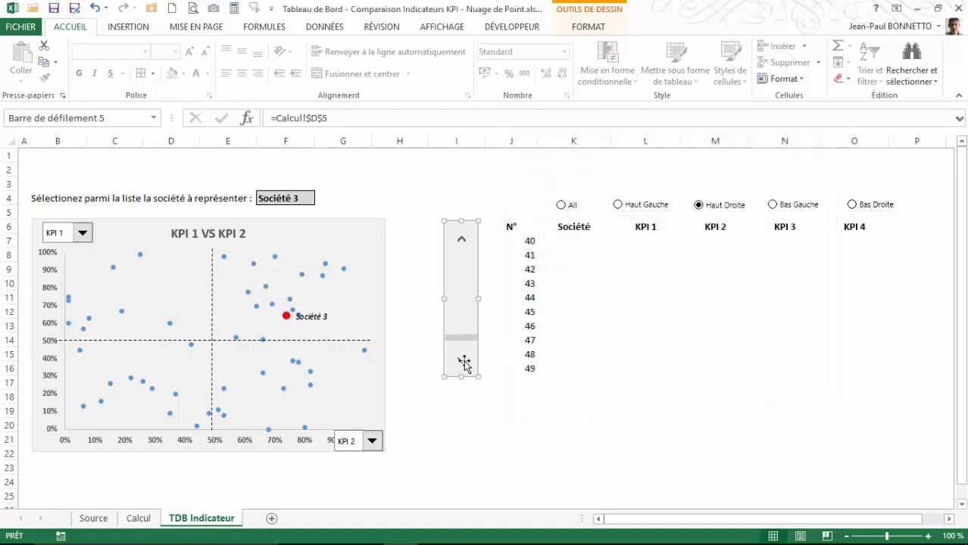
Return the scroll bar to its minimum and reposition the control beside the N° column
mouse_move(462, 344)
mouse_down()
mouse_move(462, 361)
mouse_move(472, 313)
mouse_move(462, 355)
mouse_up()
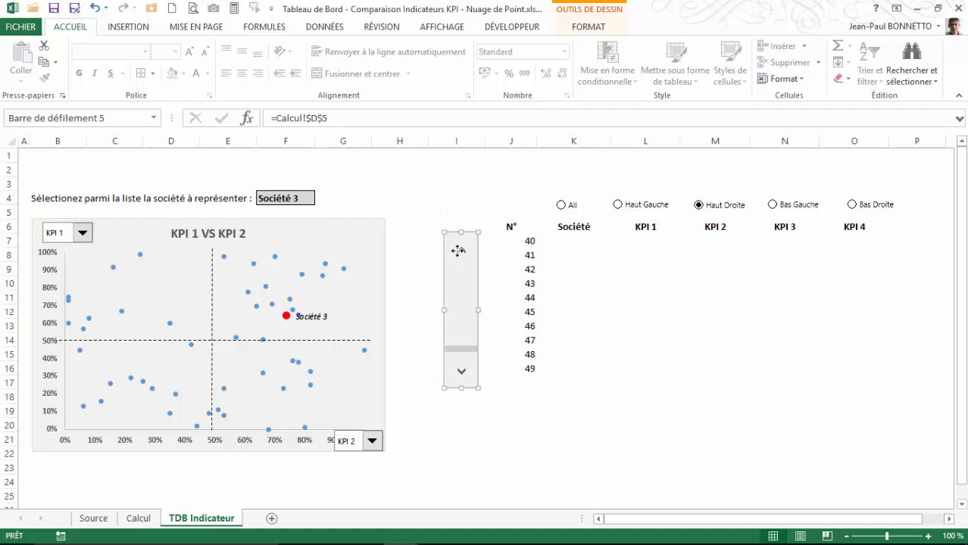
click(427, 300)
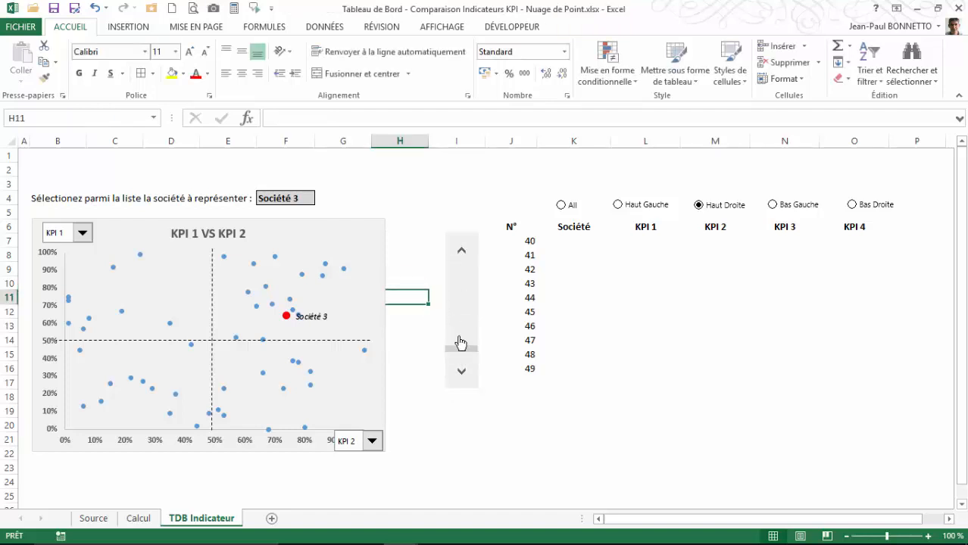
drag(464, 355, 474, 226)
right_click(466, 240)
key(Escape)
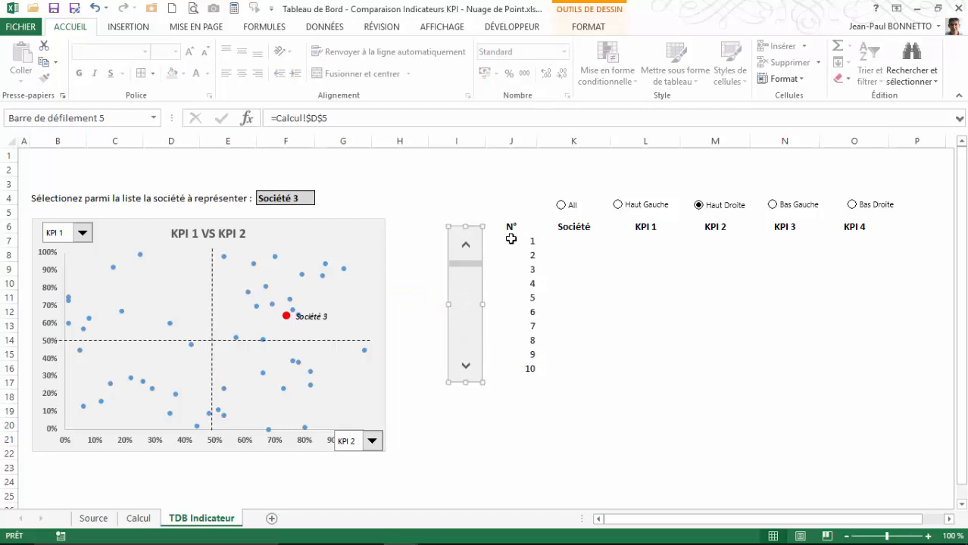
Center the contents of column J horizontally
click(510, 238)
click(521, 144)
click(242, 73)
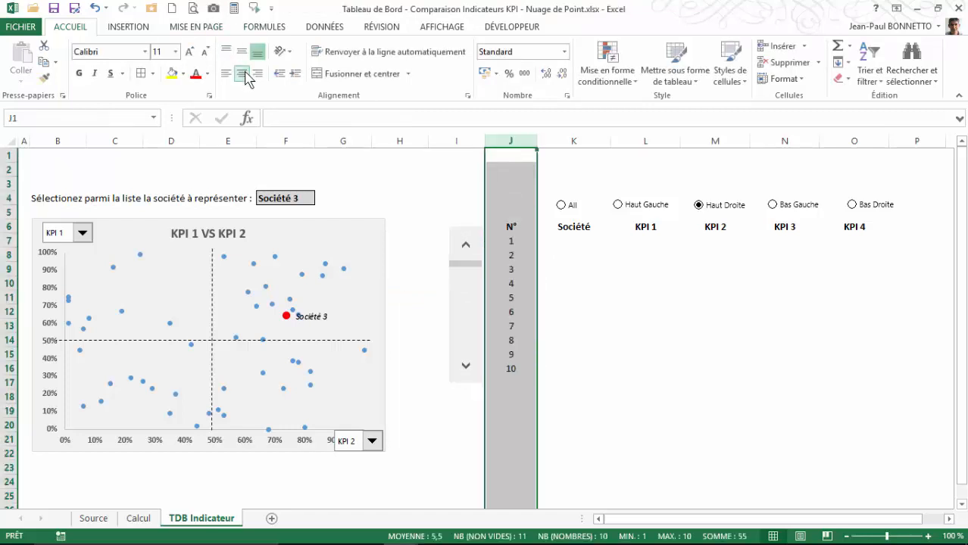
Nudge the scroll bar control up so its top lines up with the table's header row
click(438, 227)
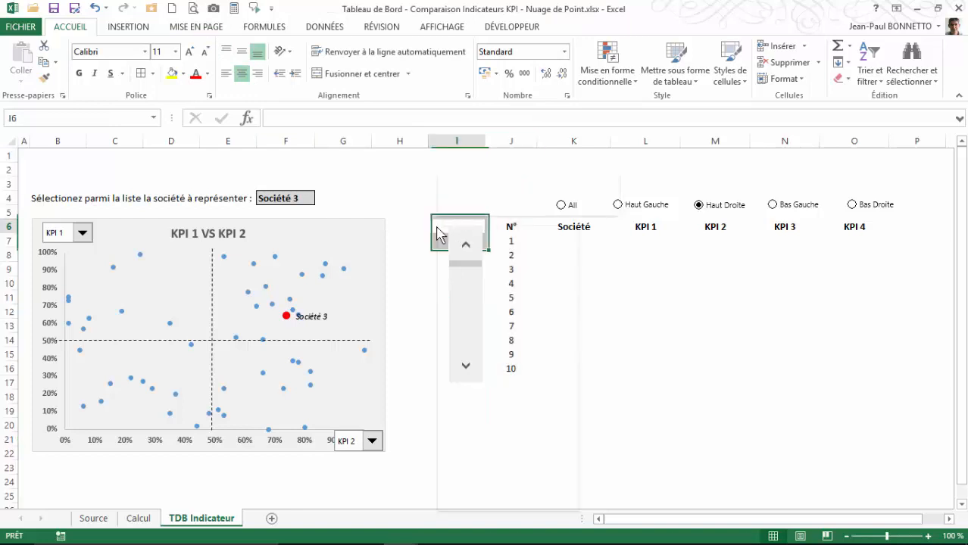
right_click(438, 233)
key(Escape)
right_click(459, 235)
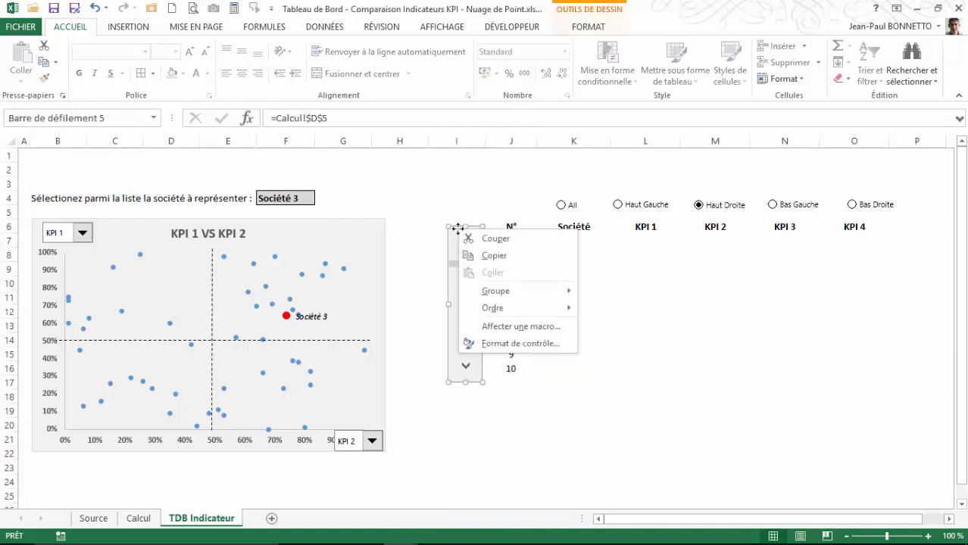
key(Escape)
Add borders around each header cell in J6:O6, leaving the fill colour as it is
drag(474, 228, 831, 224)
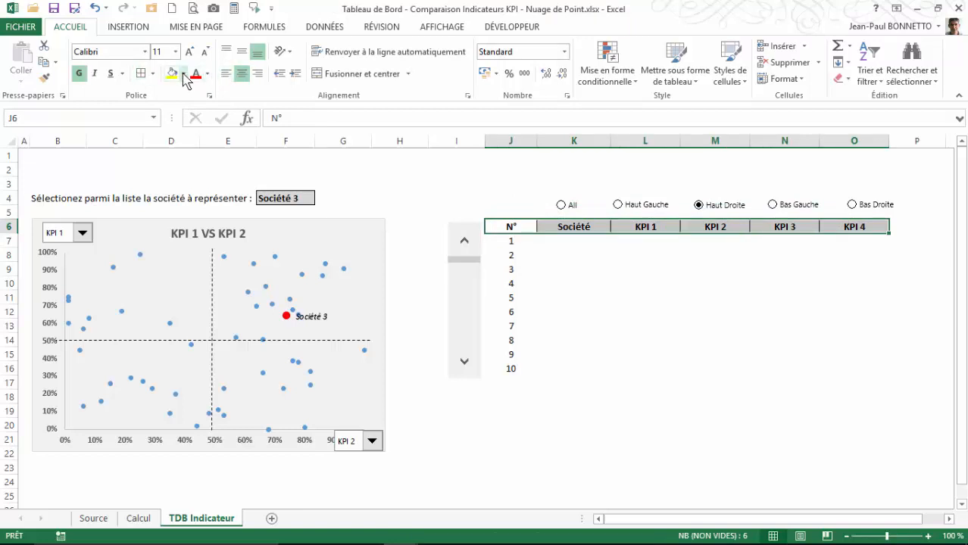
click(184, 74)
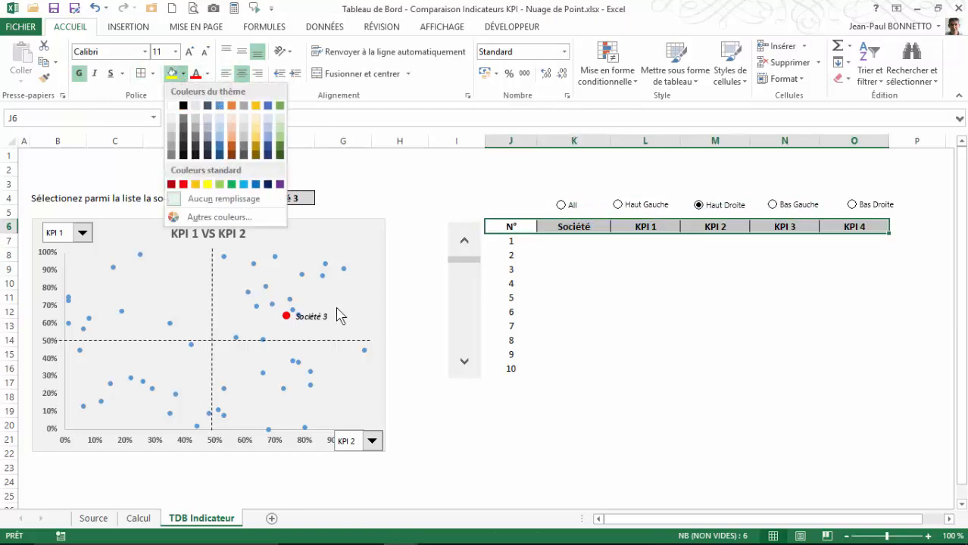
click(520, 253)
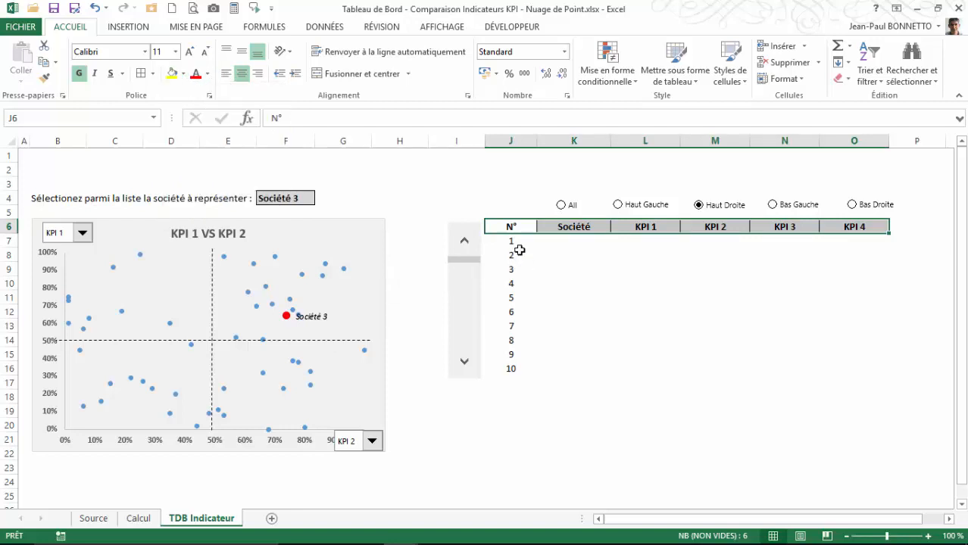
Draw a rectangle about 5.95 cm high and 1.32 cm wide over the scroll bar control
right_click(474, 237)
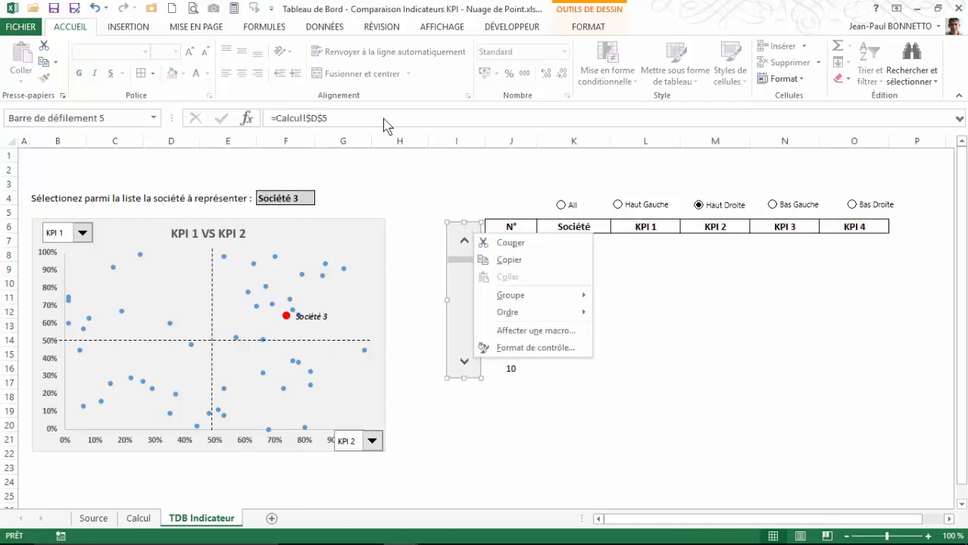
click(131, 27)
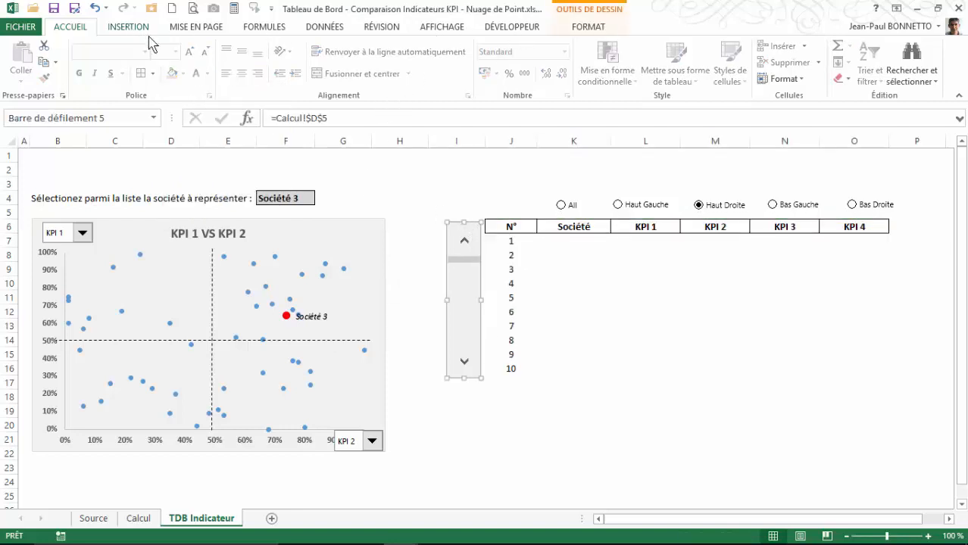
click(214, 72)
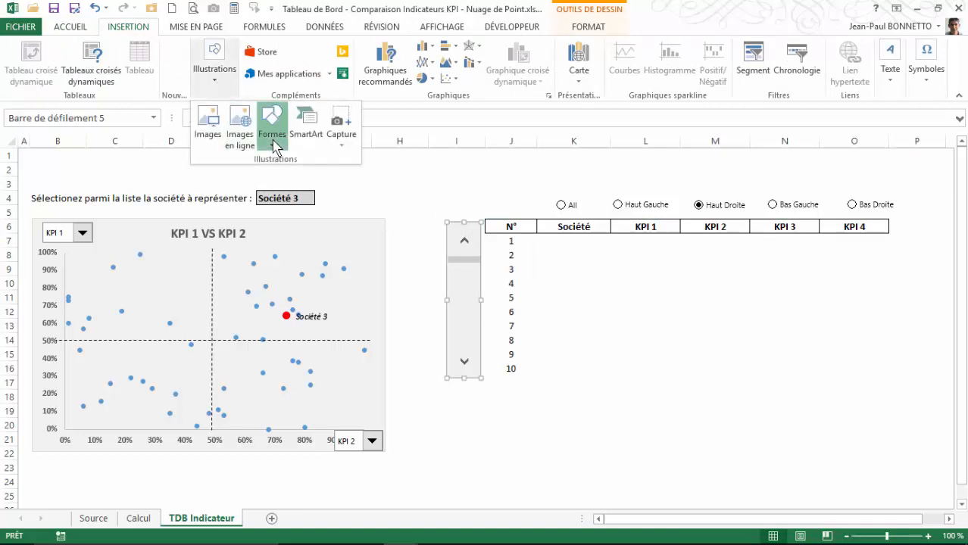
click(272, 125)
click(308, 175)
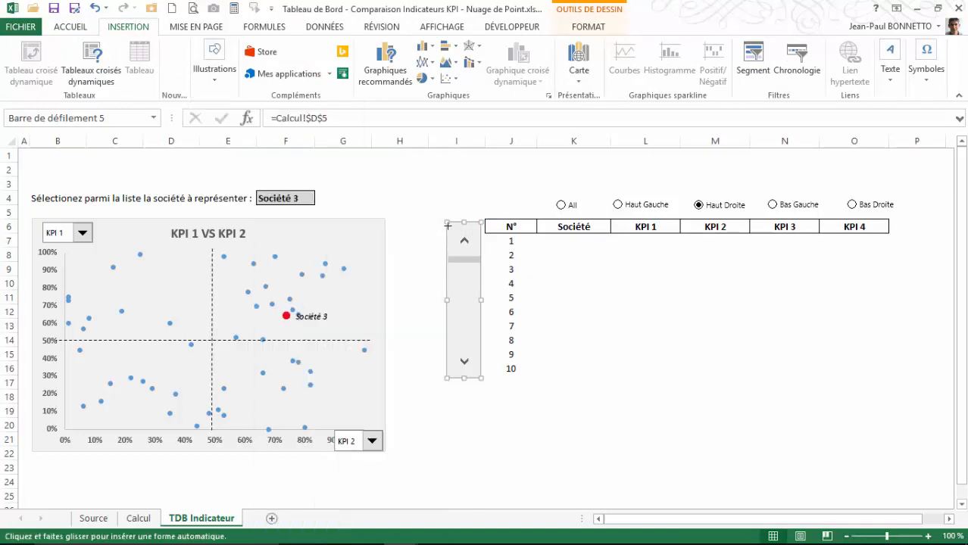
drag(452, 220, 481, 379)
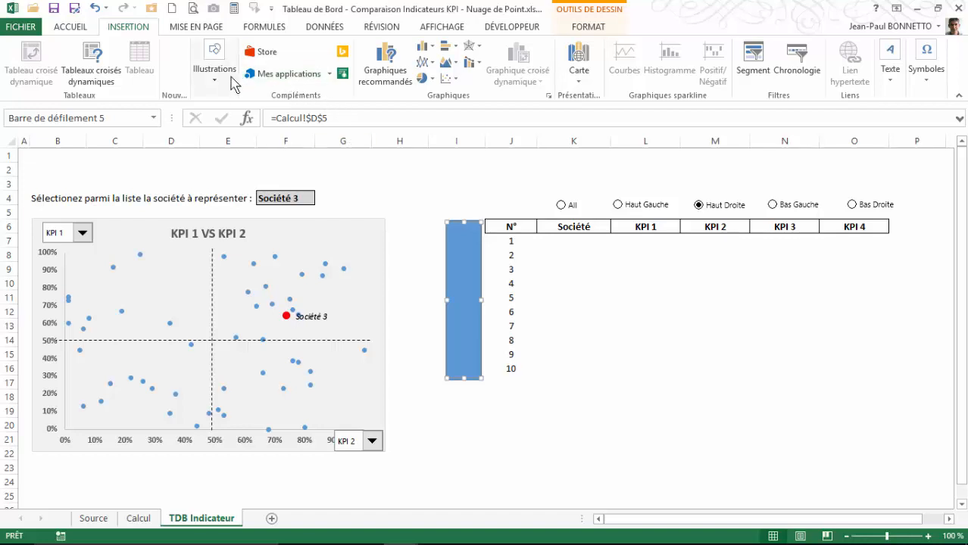
Remove the fill from the rectangle over the scroll bar and set its outline weight to 3 pt
click(584, 28)
click(465, 257)
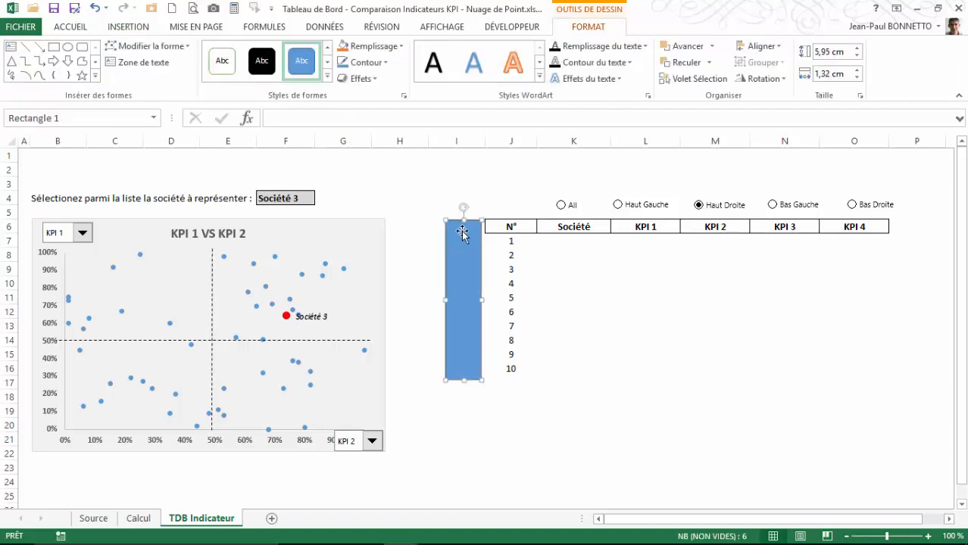
click(401, 47)
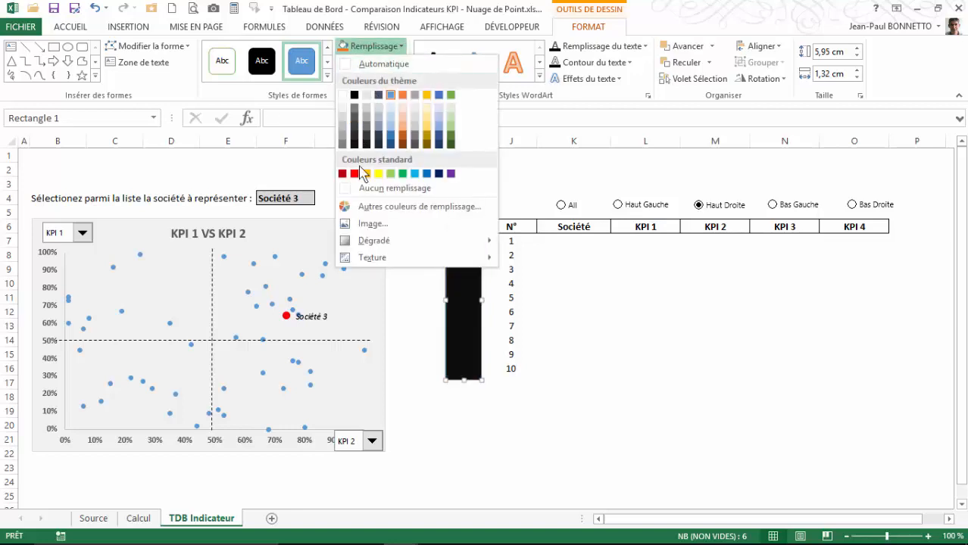
click(369, 187)
click(366, 63)
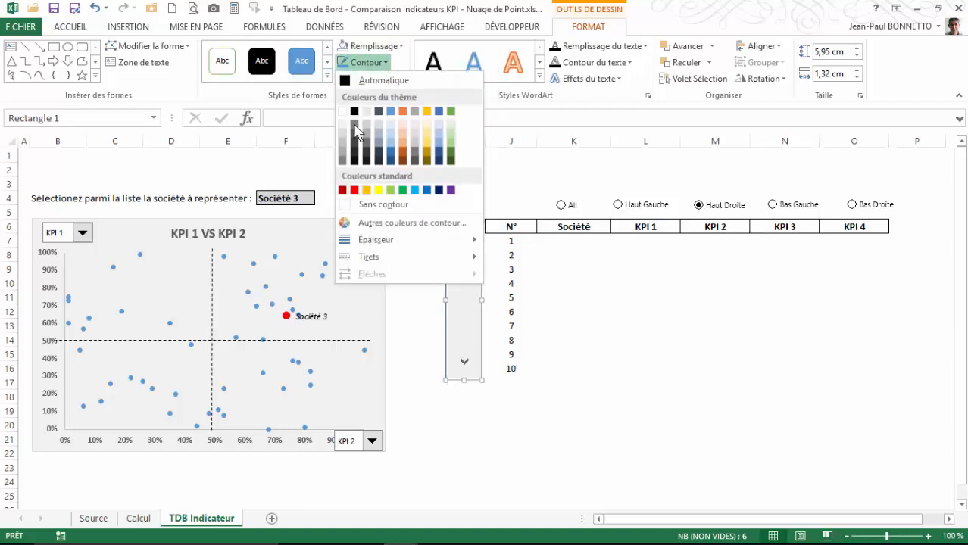
mouse_move(357, 243)
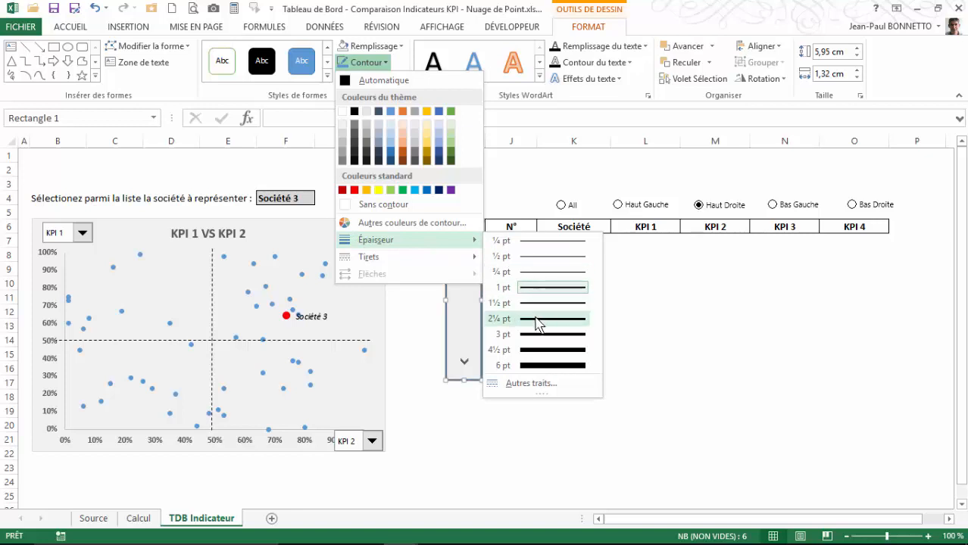
click(539, 335)
click(435, 209)
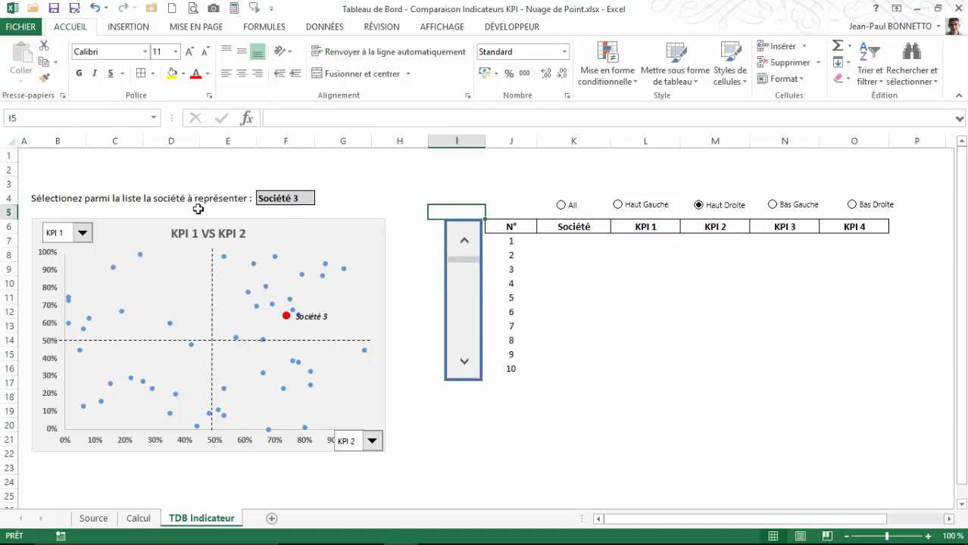
Group the outlined rectangle with the scroll bar control and shift the group slightly left, away from the table
click(445, 222)
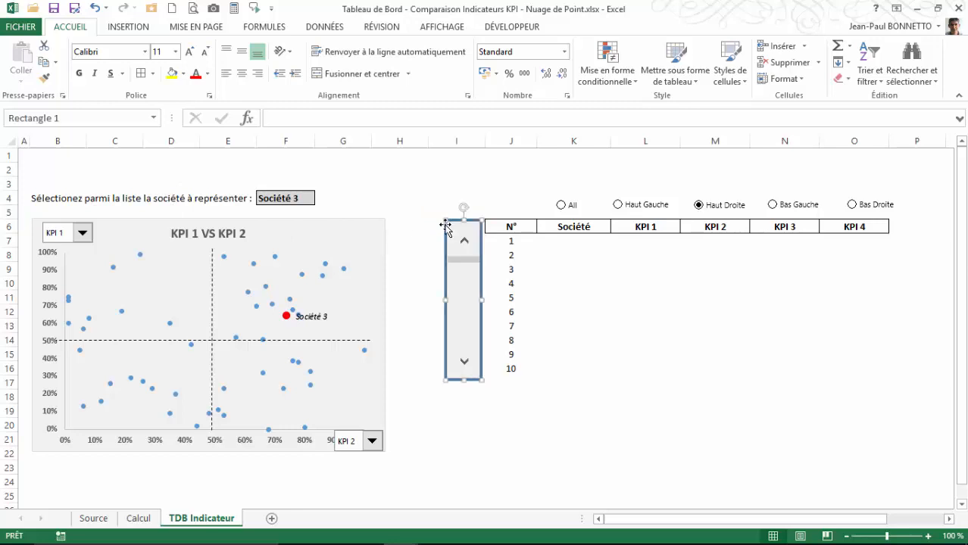
ctrl+click(464, 237)
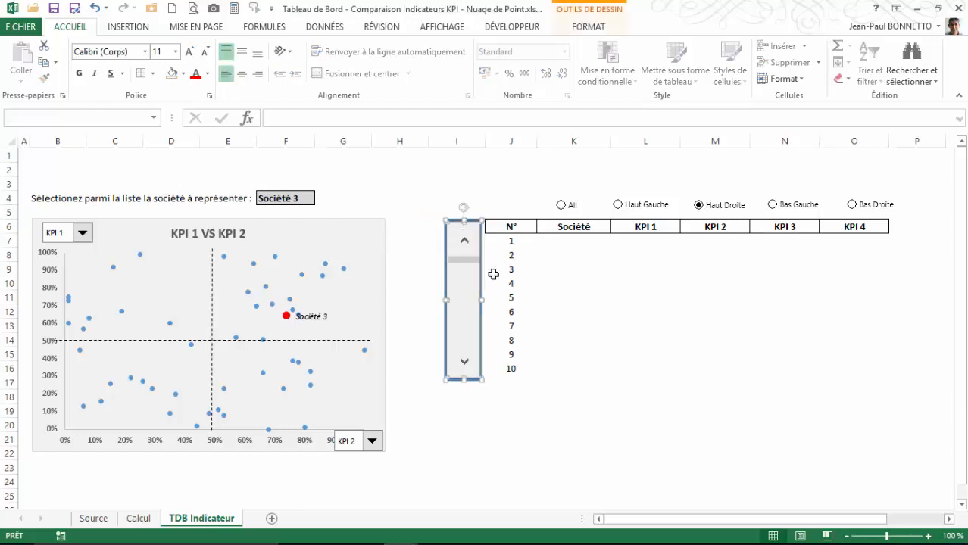
click(590, 28)
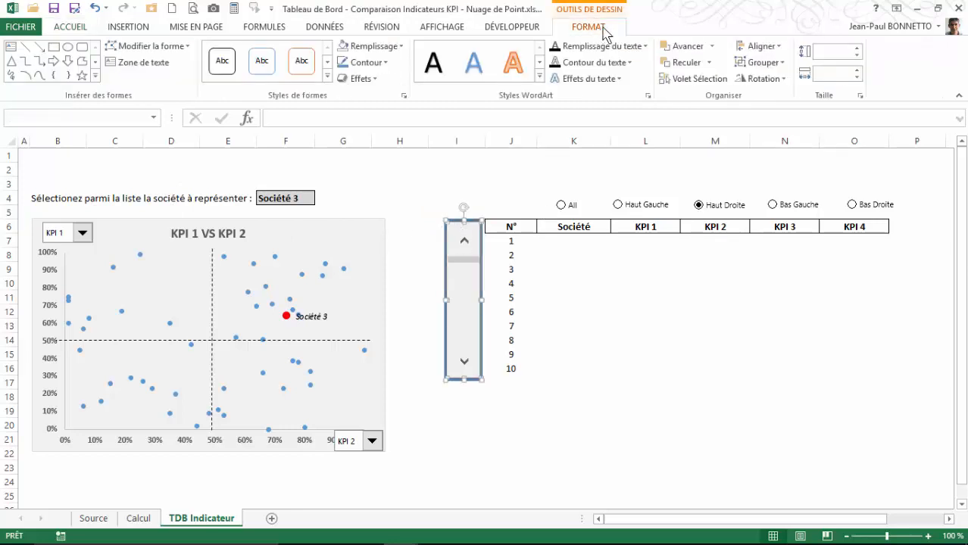
click(763, 62)
click(765, 85)
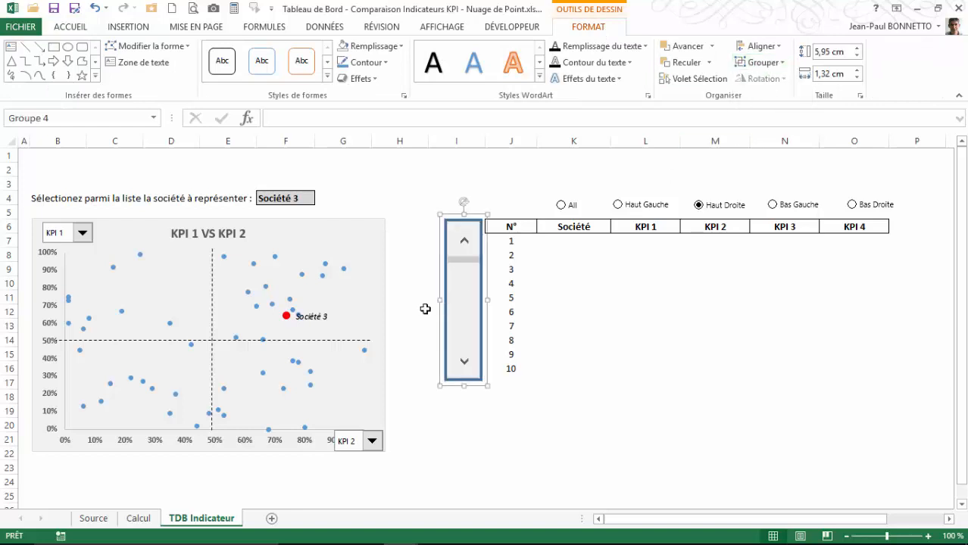
mouse_move(471, 213)
mouse_down()
mouse_move(452, 221)
mouse_move(476, 220)
mouse_move(469, 215)
mouse_up()
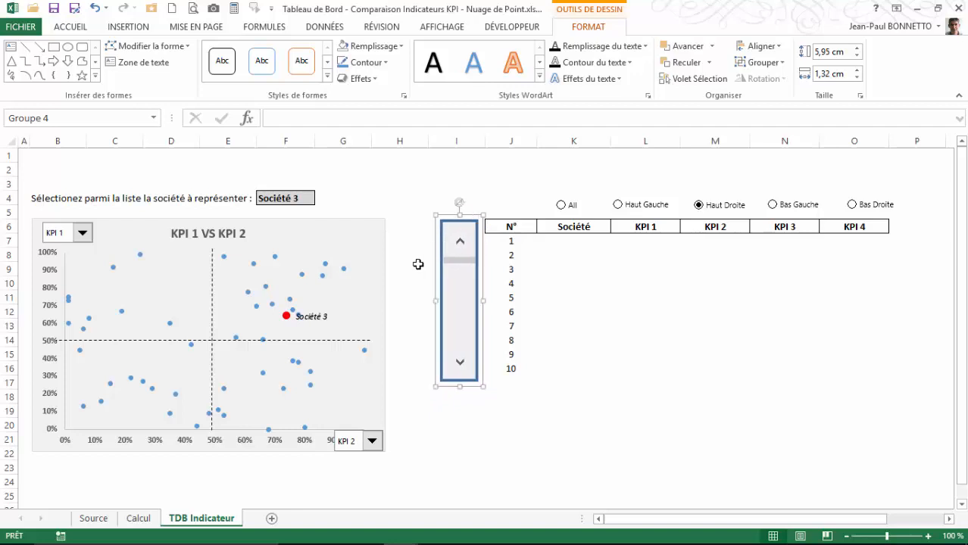
click(417, 265)
Test the framed scroll bar by stepping the N° column down and up, ending back at row number 1
click(465, 365)
click(465, 365)
click(465, 365)
click(464, 365)
click(465, 365)
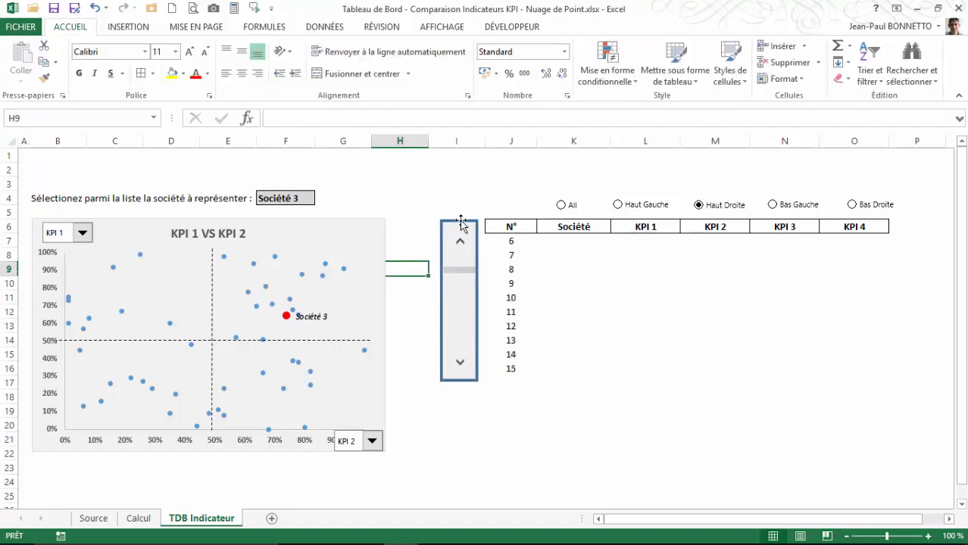
click(461, 243)
click(460, 242)
click(460, 242)
click(461, 243)
click(460, 243)
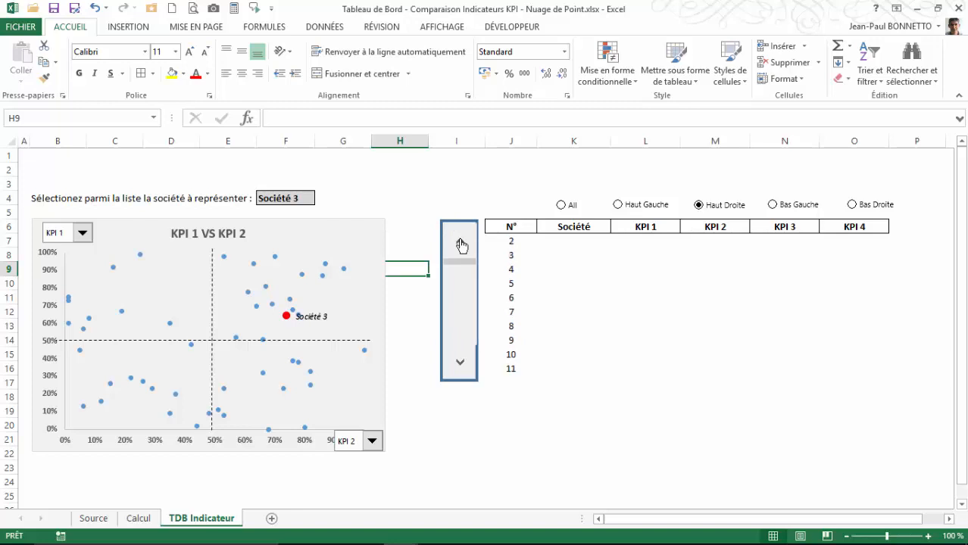
click(460, 364)
click(459, 364)
click(459, 364)
click(459, 365)
click(460, 365)
click(460, 364)
click(460, 364)
click(460, 365)
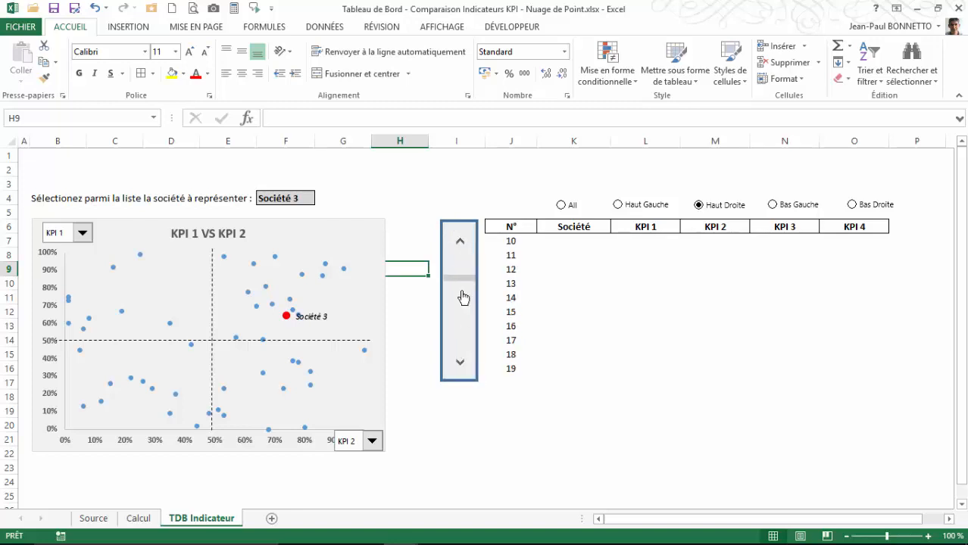
drag(464, 282, 464, 258)
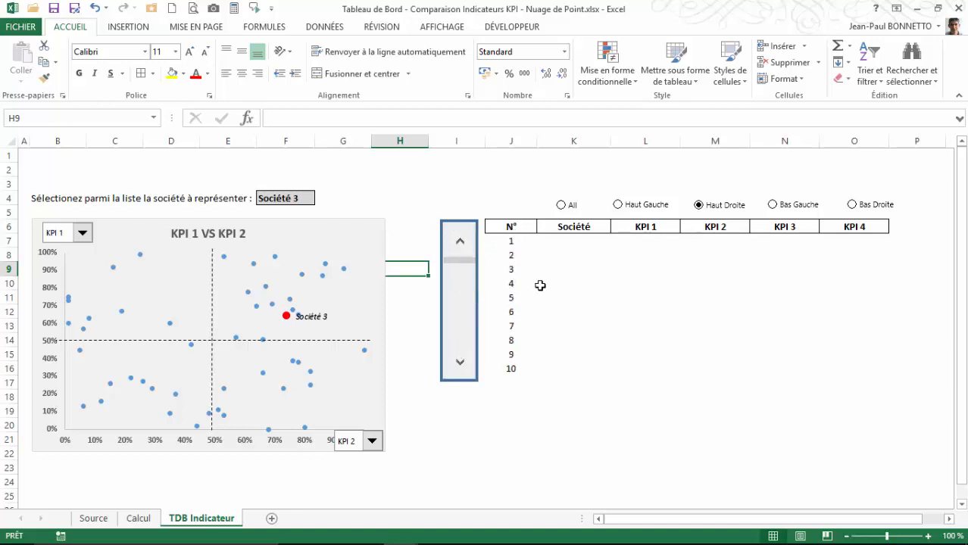
Examine the row-number formula in J7 and check how the numbering follows the scroll bar
click(564, 238)
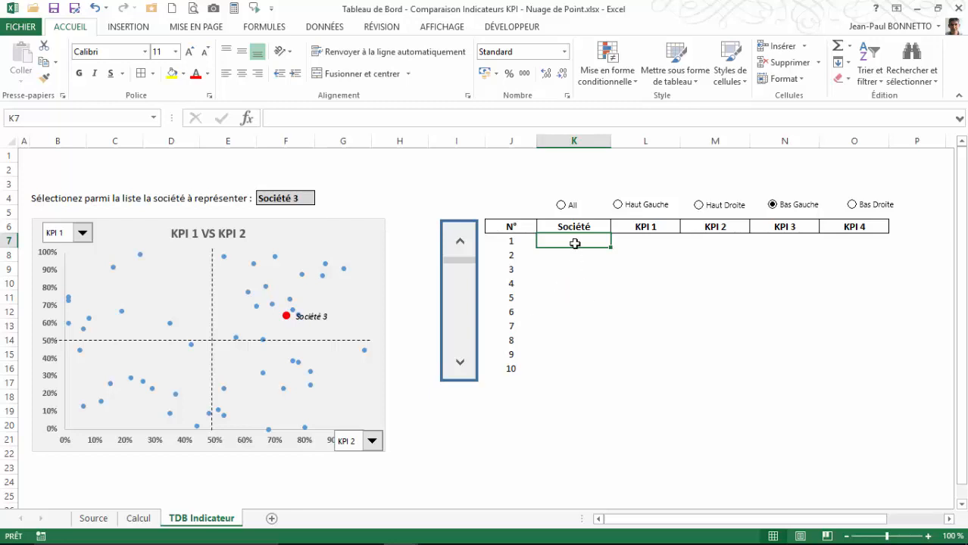
click(512, 243)
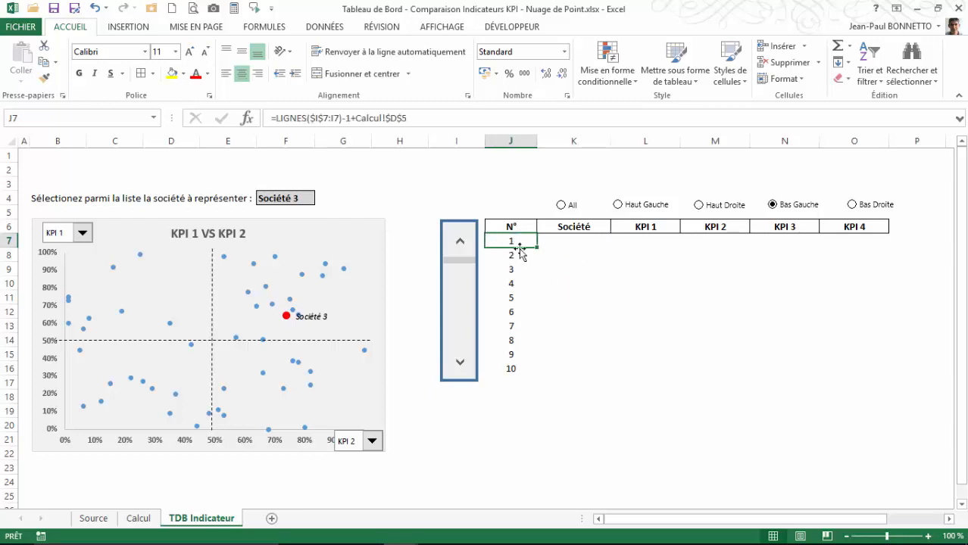
click(572, 241)
click(521, 242)
drag(456, 363, 459, 365)
click(460, 365)
drag(461, 278, 471, 243)
Choose the Haut Gauche option and review the filtered Sociétés and KPI block on the Calcul sheet
click(618, 205)
click(138, 518)
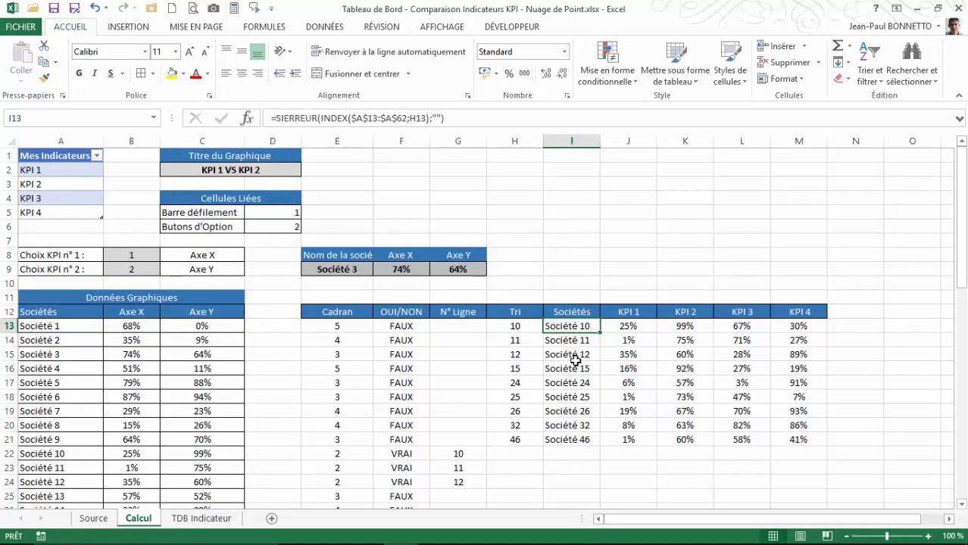
drag(555, 325, 775, 485)
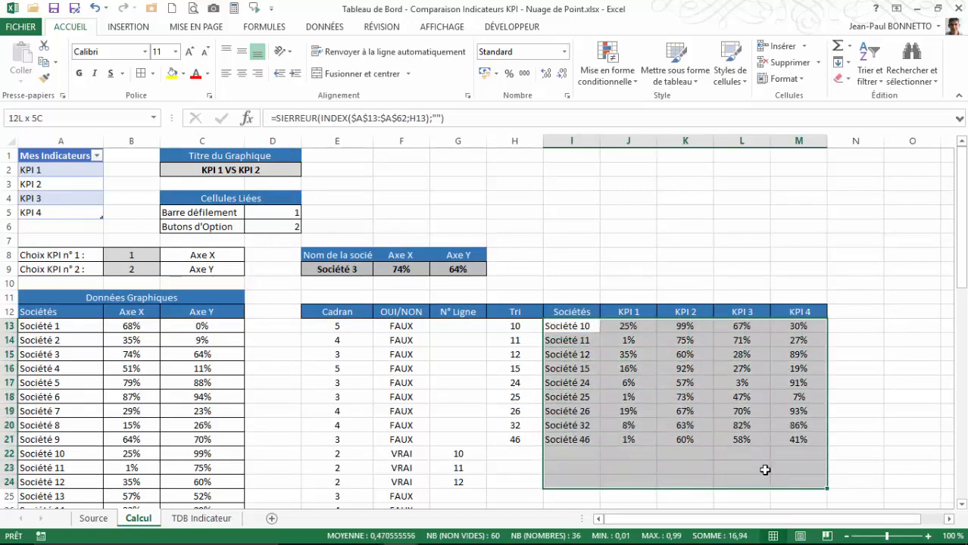
click(201, 518)
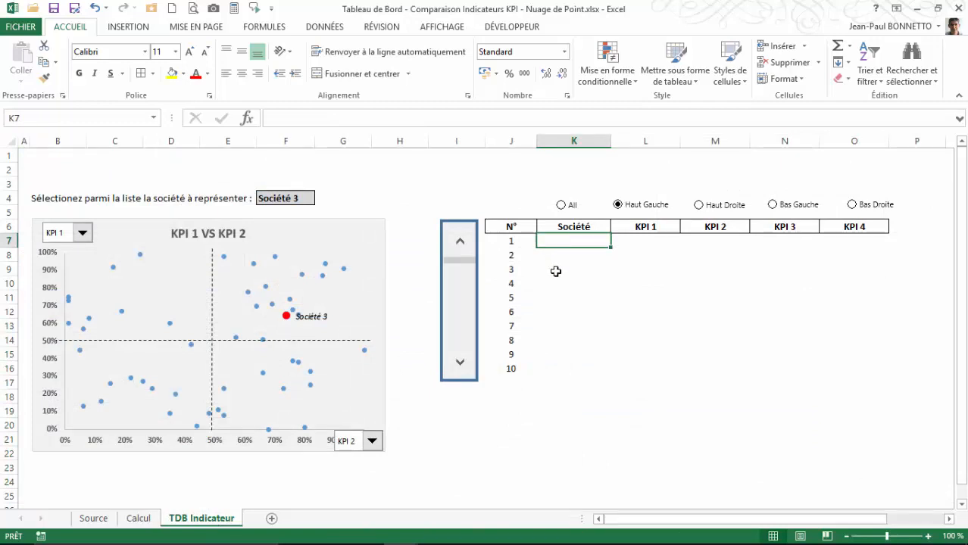
Start an INDEX formula in K7 with the absolute range Calcul!$I$13:$M$62 as its array argument
text(=)
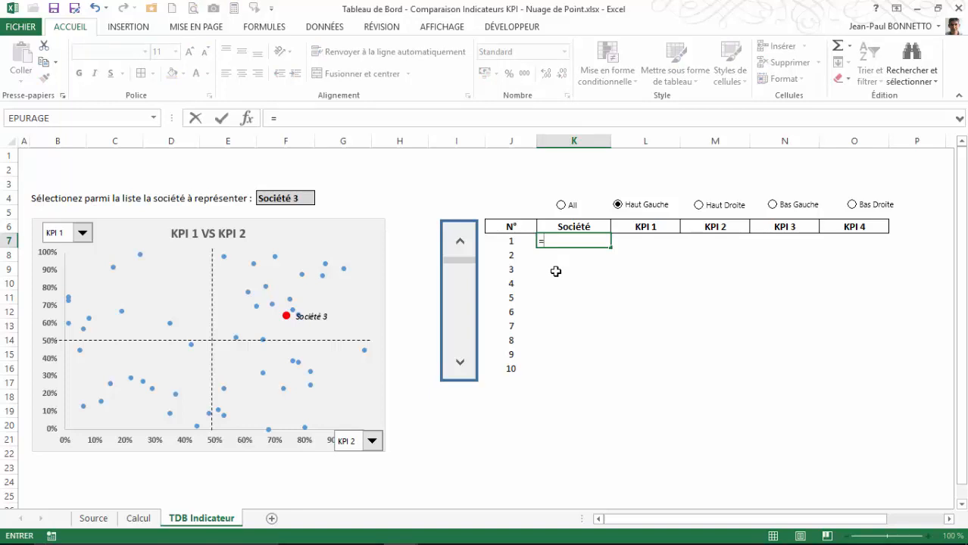
text(index()
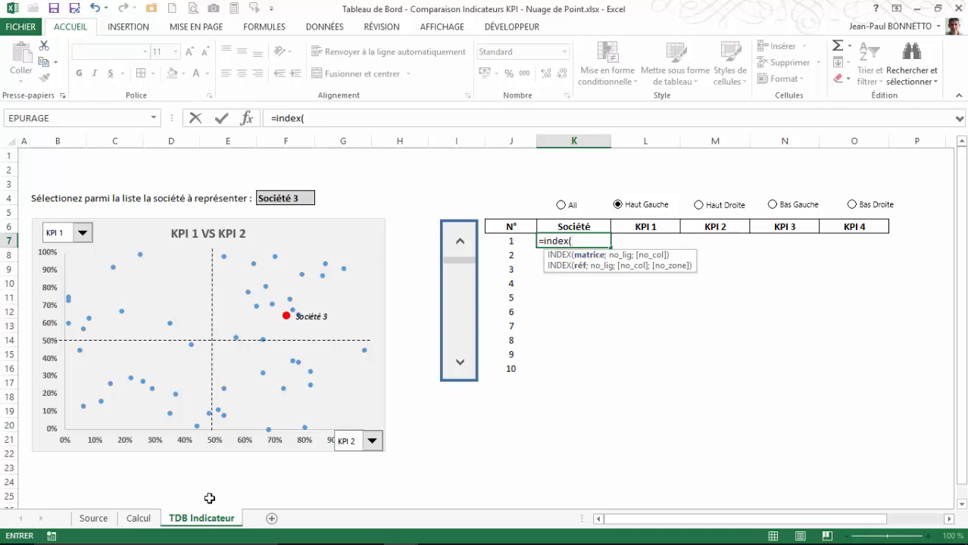
click(138, 518)
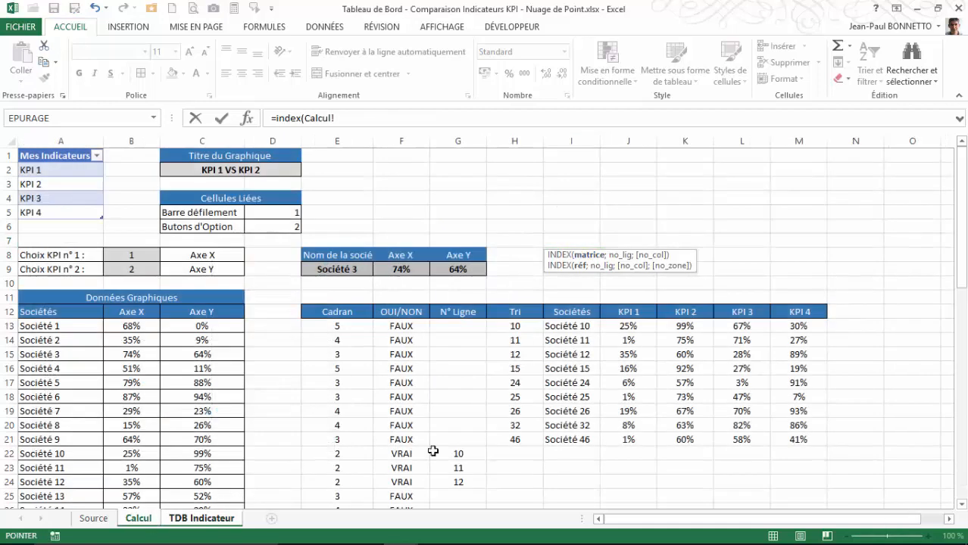
click(568, 325)
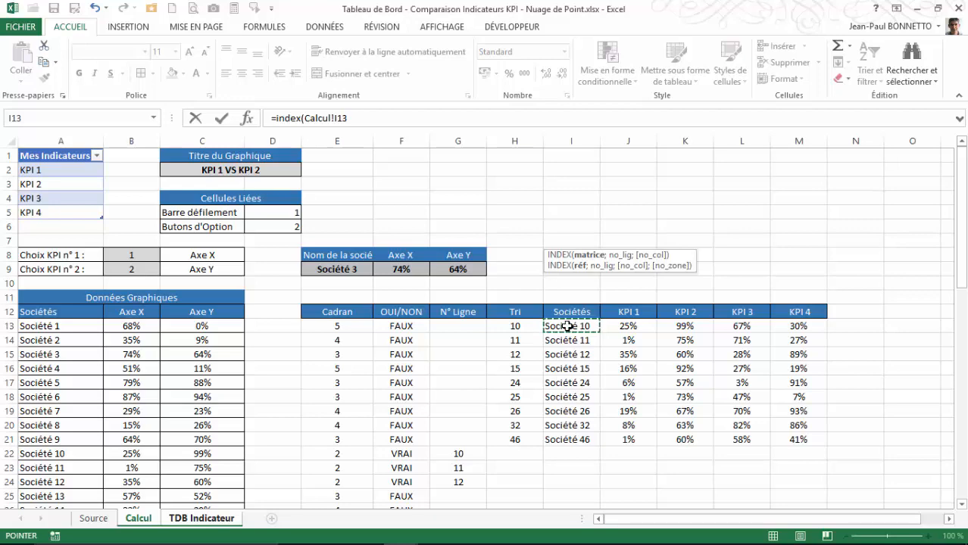
drag(568, 326, 789, 455)
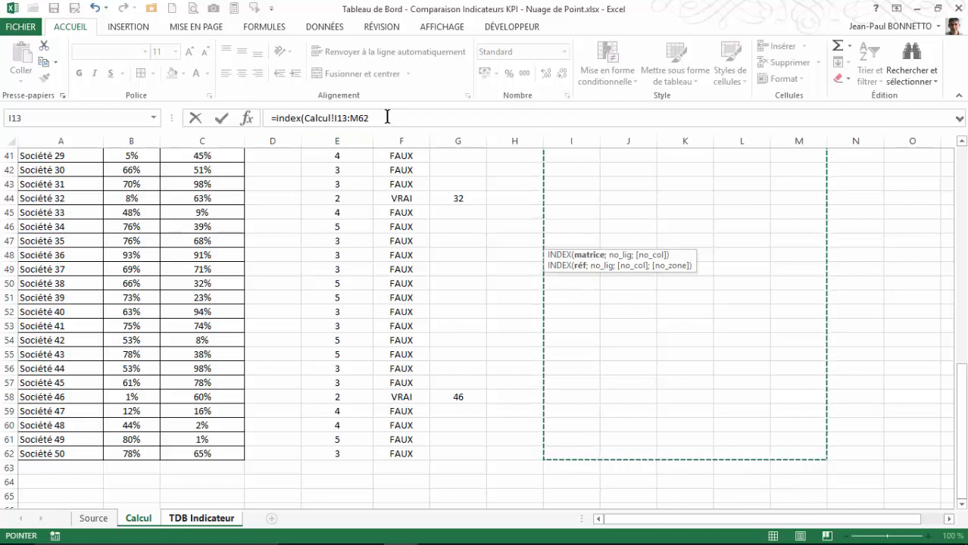
key(F4)
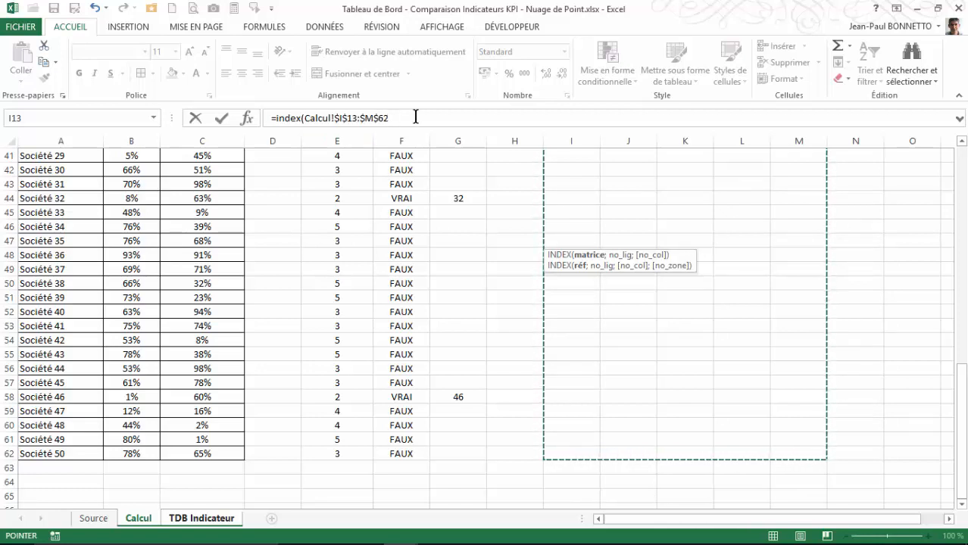
text(;)
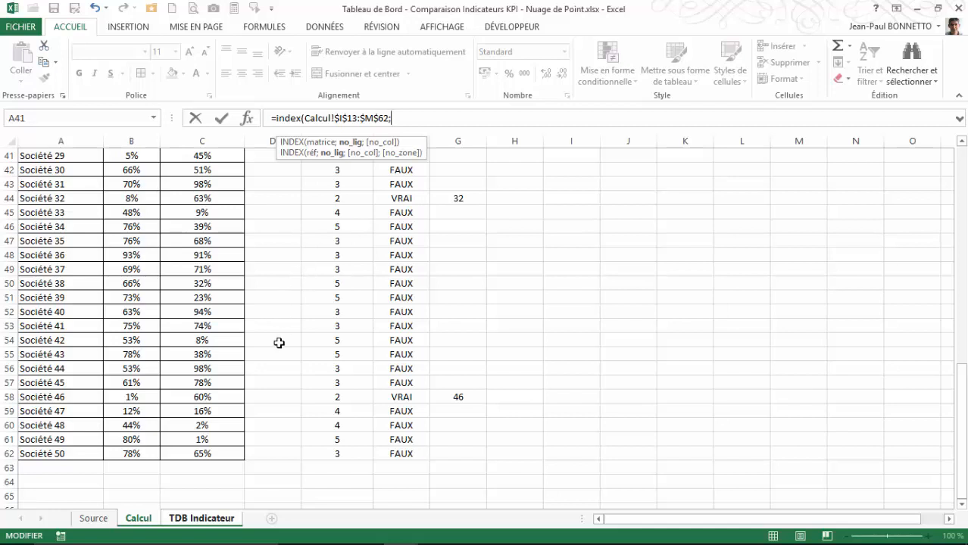
Return to the TDB Indicateur sheet while editing K7 and delete the inserted sheet name from the formula
click(215, 519)
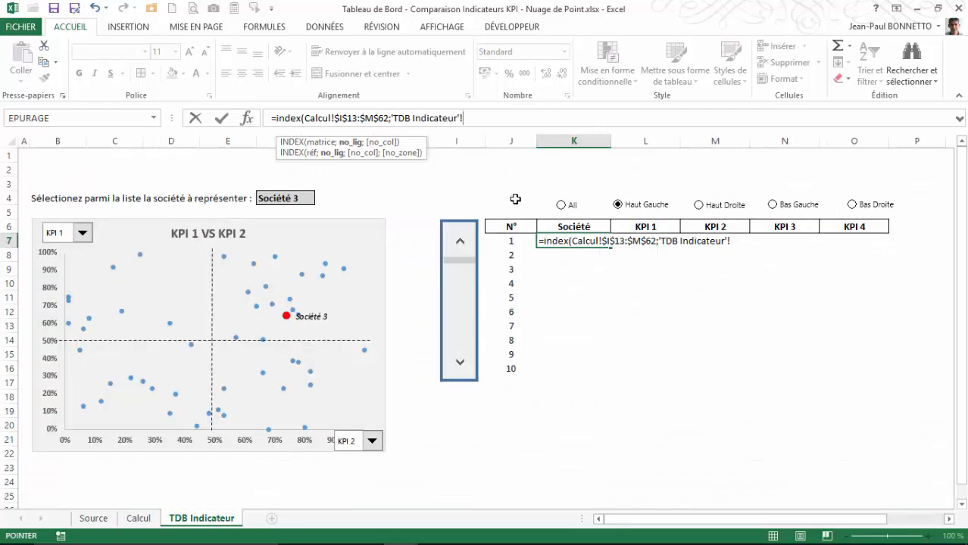
key(BackSpace)
key(BackSpace)
key(BackSpace)
key(BackSpace)
key(BackSpace)
key(BackSpace)
key(BackSpace)
key(BackSpace)
key(BackSpace)
key(BackSpace)
key(BackSpace)
key(BackSpace)
key(BackSpace)
key(BackSpace)
key(BackSpace)
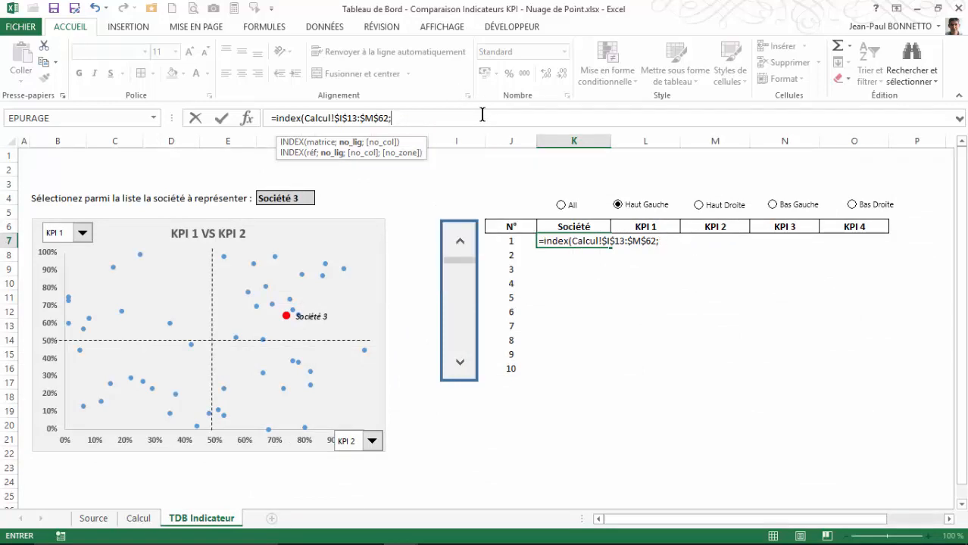
Begin the INDEX row argument with LIGNES( and a reference to J7, stripping the sheet-name prefix
text(ligne)
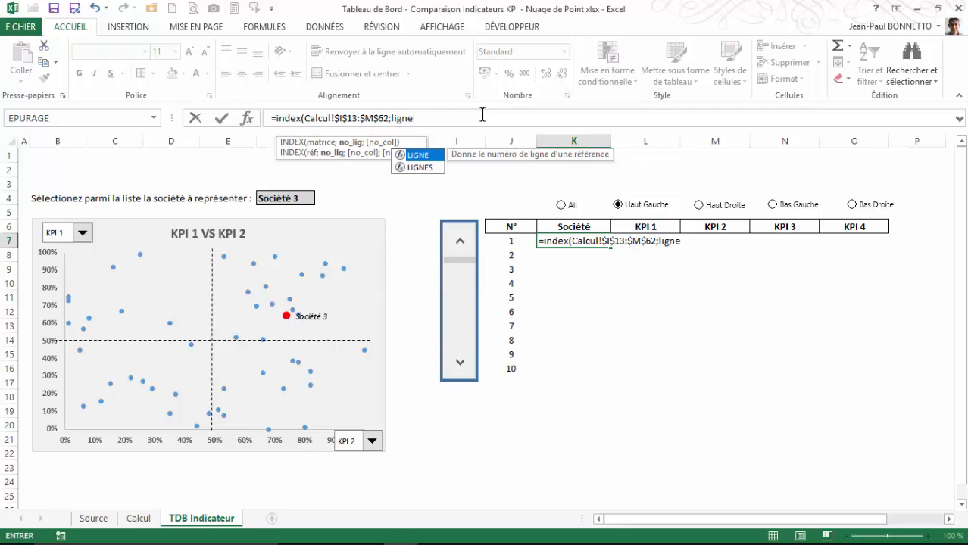
text(s()
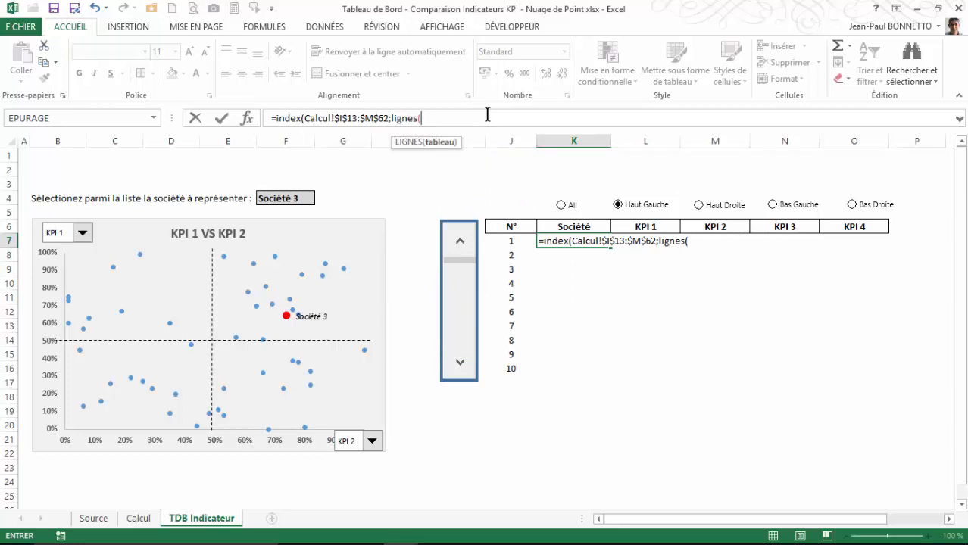
click(506, 241)
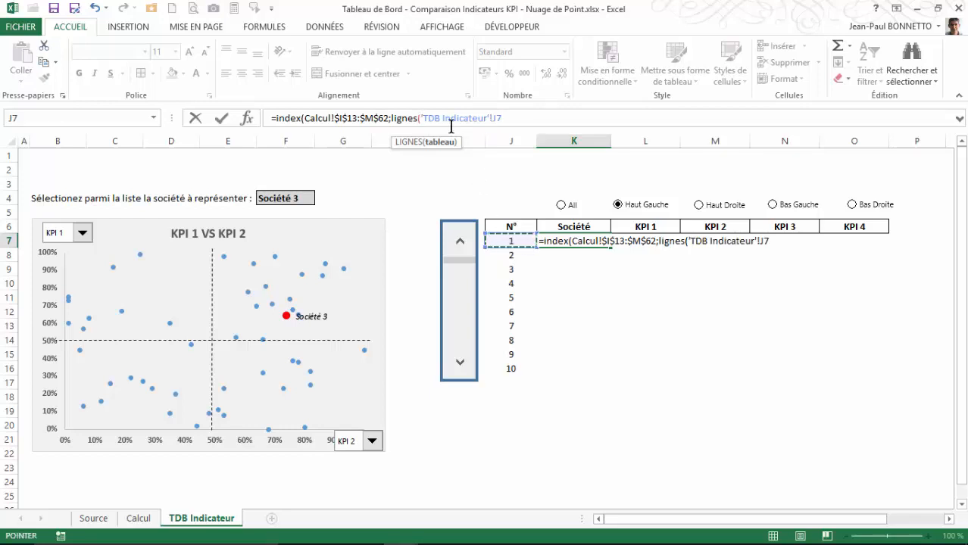
click(492, 118)
key(BackSpace)
key(BackSpace)
key(BackSpace)
key(BackSpace)
key(BackSpace)
key(BackSpace)
key(BackSpace)
key(BackSpace)
key(BackSpace)
key(BackSpace)
key(BackSpace)
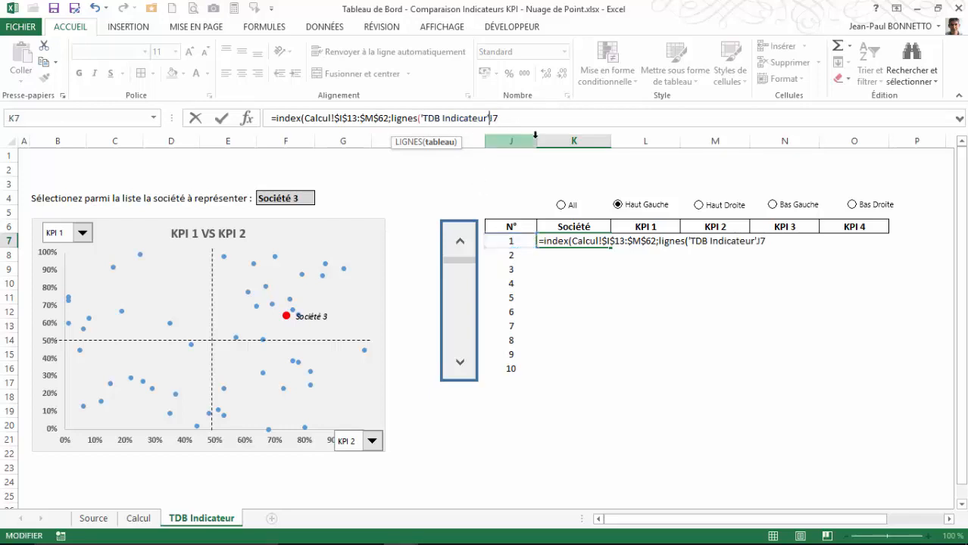
key(BackSpace)
key(BackSpace)
key(BackSpace)
key(BackSpace)
key(BackSpace)
key(BackSpace)
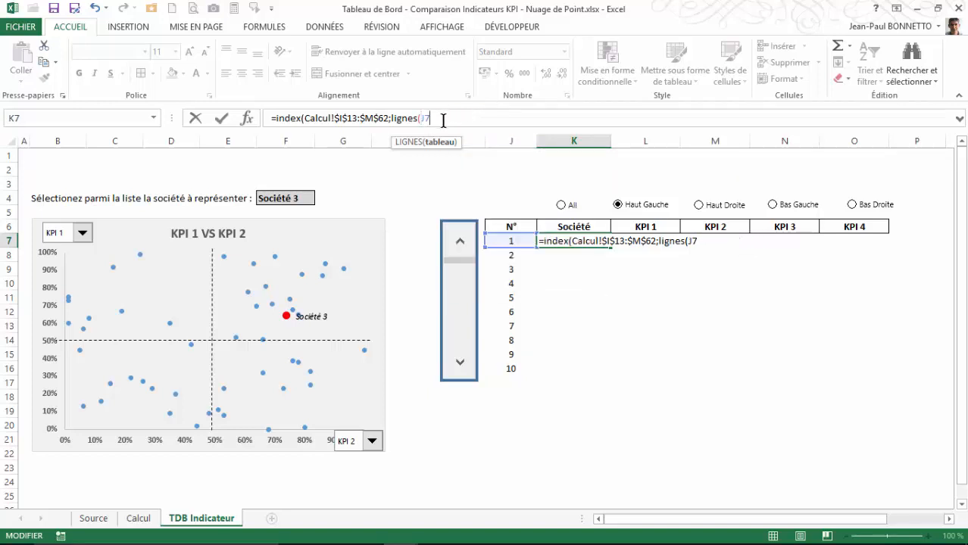
Extend the LIGNES reference in K7's formula to J7:J7, removing the inserted 'TDB Indicateur'! prefix
click(501, 239)
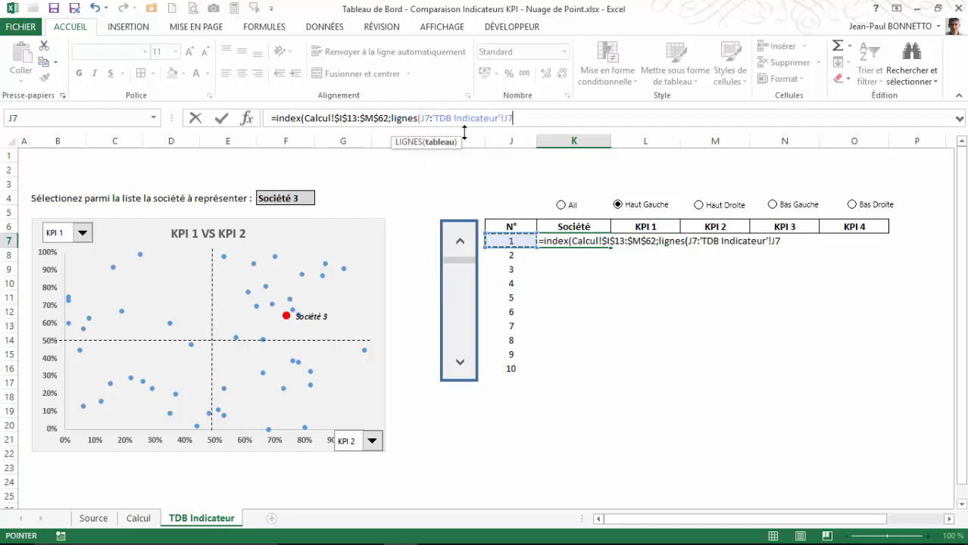
click(500, 119)
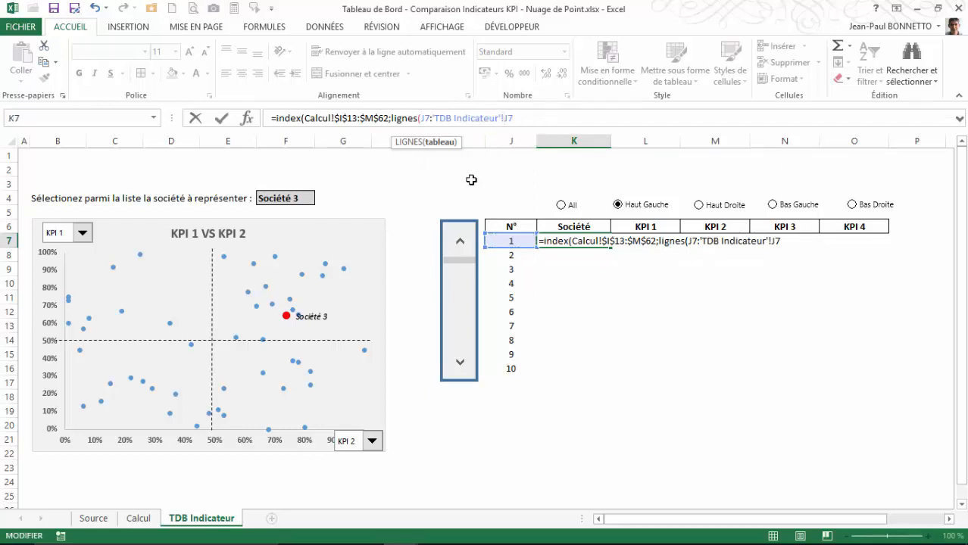
key(BackSpace)
key(BackSpace)
key(BackSpace)
key(BackSpace)
key(BackSpace)
key(BackSpace)
key(BackSpace)
key(BackSpace)
key(BackSpace)
key(BackSpace)
key(BackSpace)
key(BackSpace)
key(BackSpace)
key(BackSpace)
key(BackSpace)
key(BackSpace)
key(BackSpace)
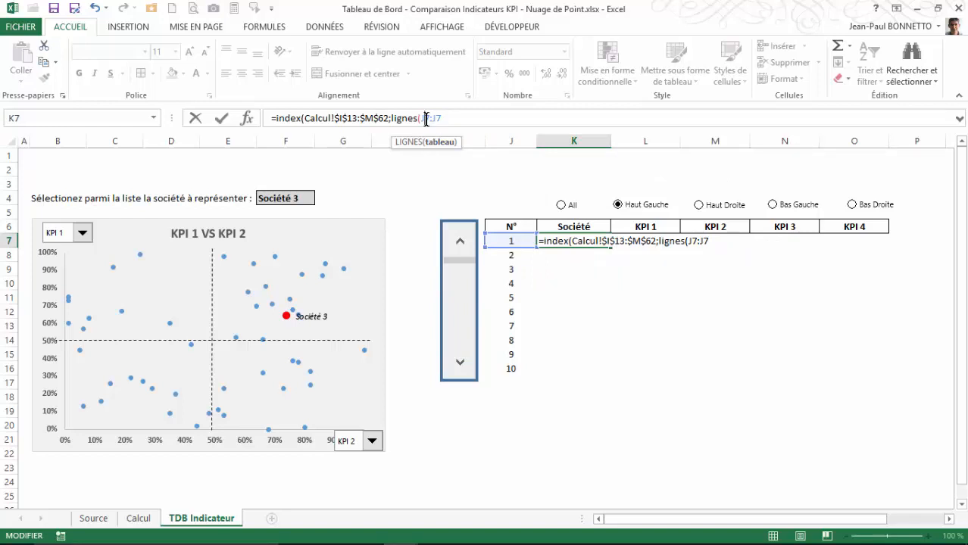
Make the first J7 absolute, close the function as LIGNES($J$7:J7) and append a plus sign
double_click(426, 118)
key(F4)
click(471, 119)
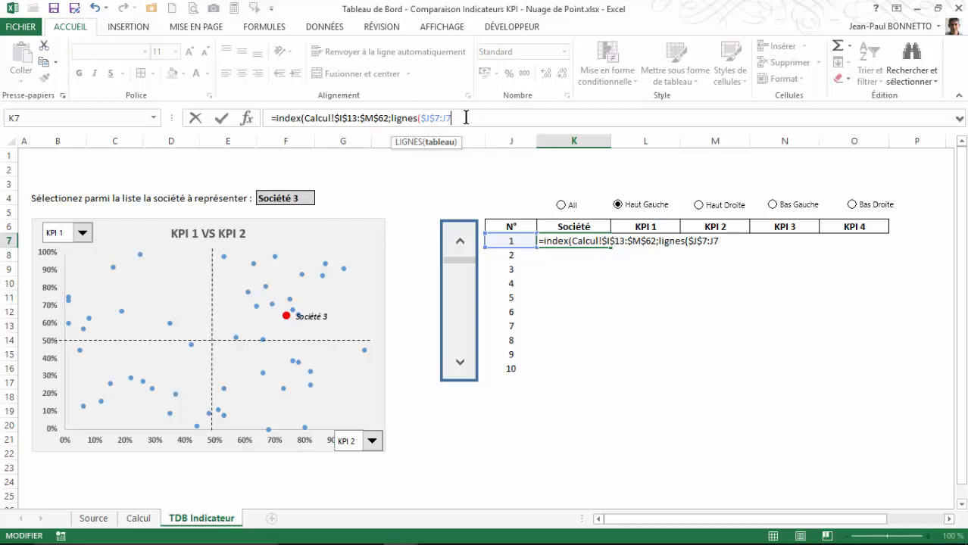
text()+)
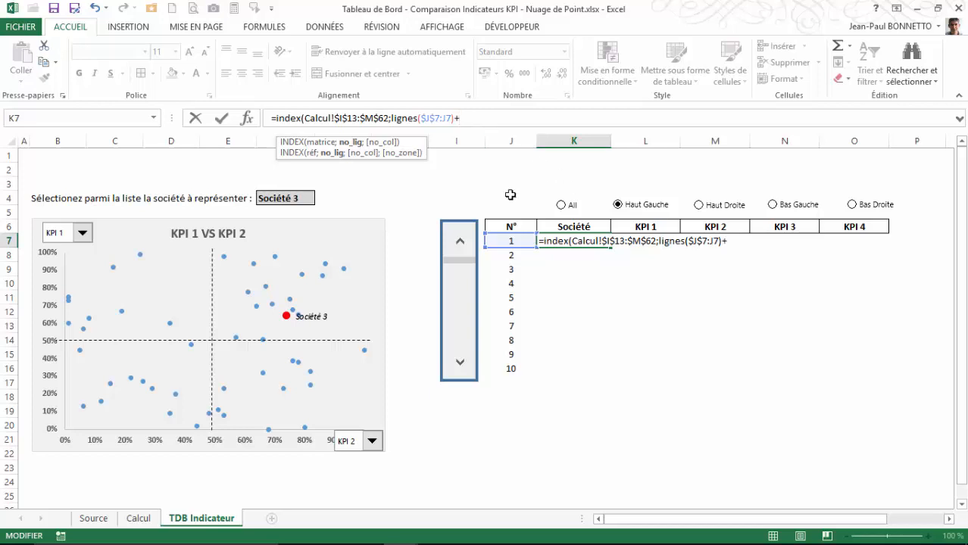
Add the Barre défilement linked cell as Calcul!$D$5 to the row argument and end the argument with a semicolon
click(139, 518)
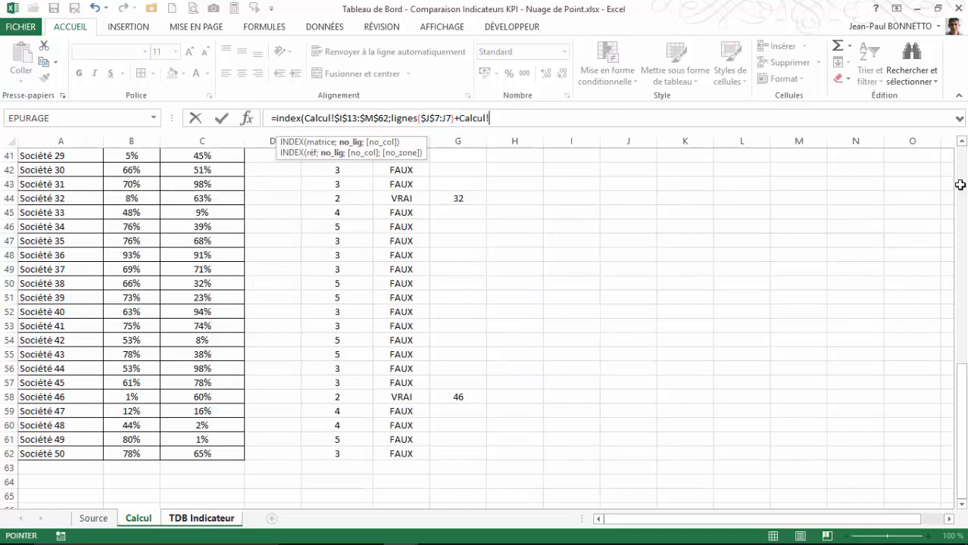
drag(962, 383, 962, 163)
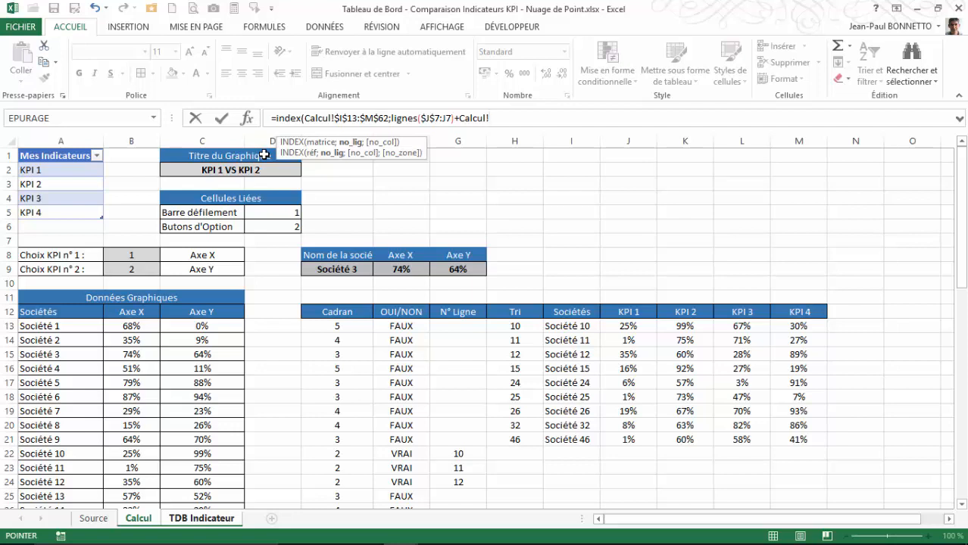
click(281, 216)
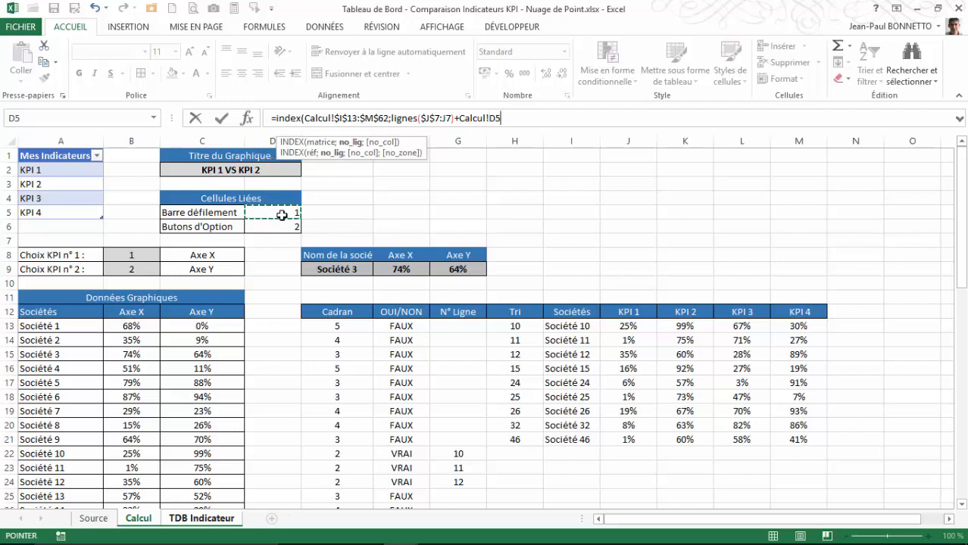
key(F5)
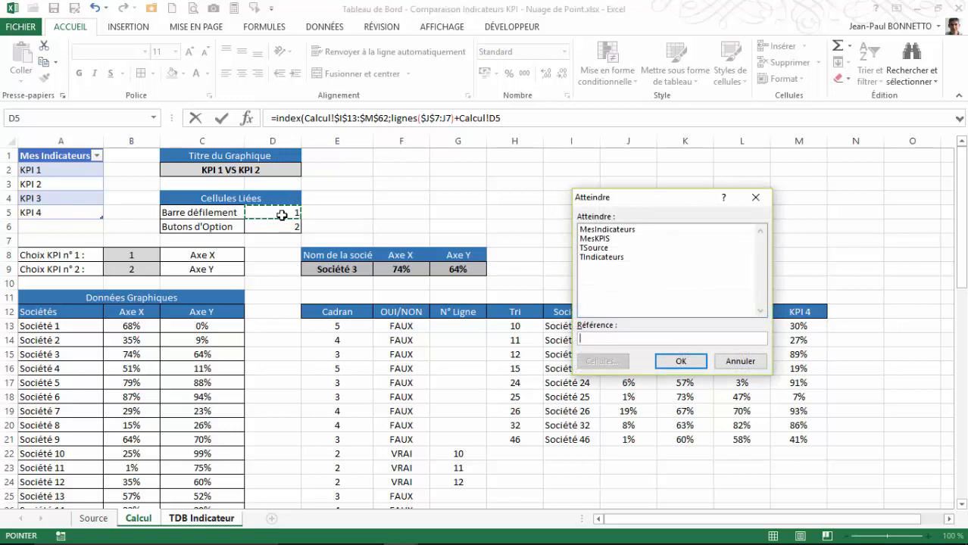
click(740, 361)
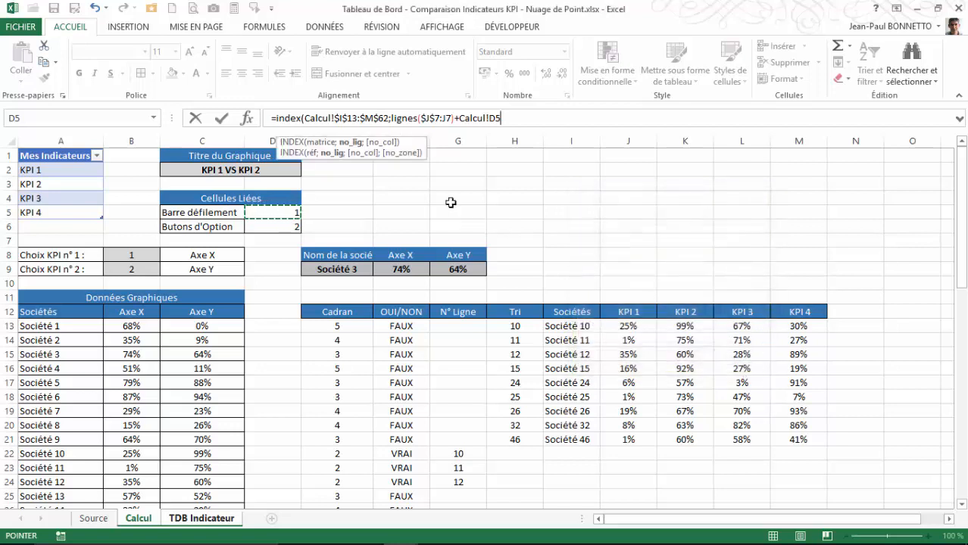
key(F4)
click(414, 121)
text(s)
text(;)
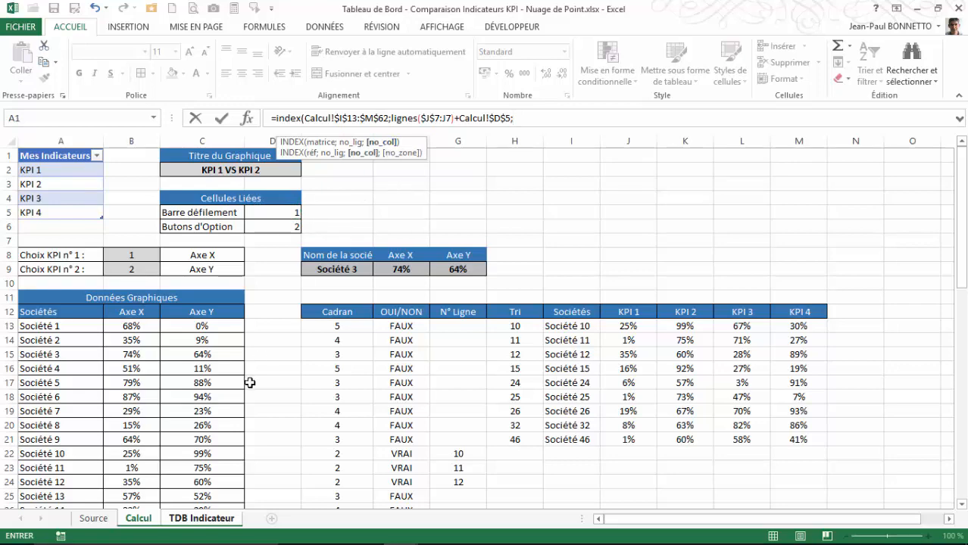
Return to the TDB Indicateur sheet while editing the formula and remove the sheet name inserted after Calcul!$D$5;
click(209, 519)
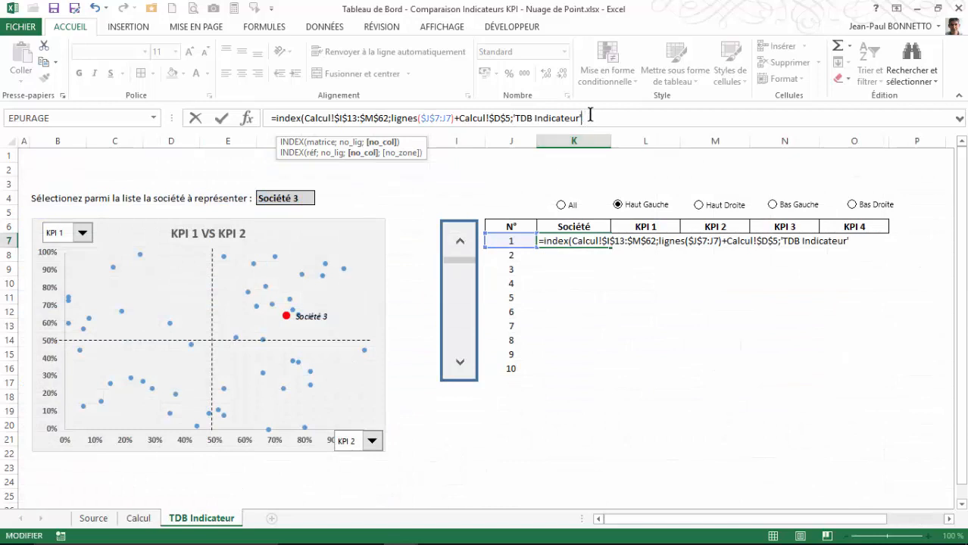
key(BackSpace)
key(BackSpace)
key(BackSpace)
key(BackSpace)
key(BackSpace)
key(BackSpace)
key(BackSpace)
key(BackSpace)
key(BackSpace)
key(BackSpace)
key(BackSpace)
key(BackSpace)
key(BackSpace)
key(BackSpace)
key(BackSpace)
key(BackSpace)
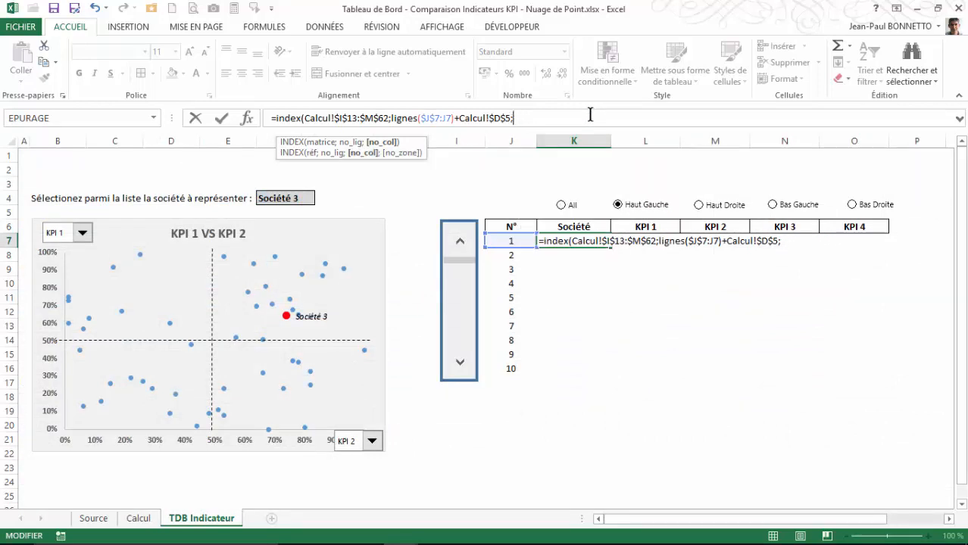
Begin the column argument with COLONNES( and a reference to J7, stripping its sheet-name prefix
text(colonnes)
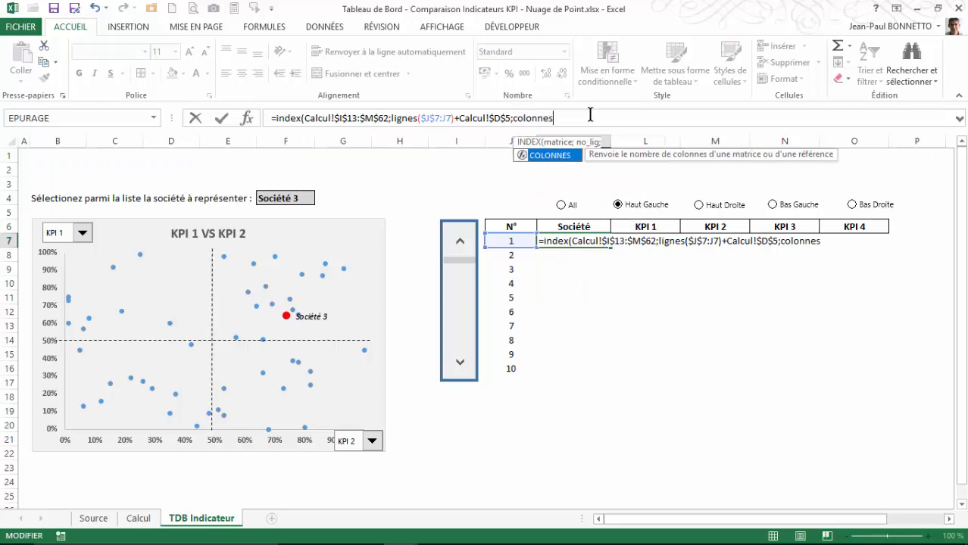
text(()
key(BackSpace)
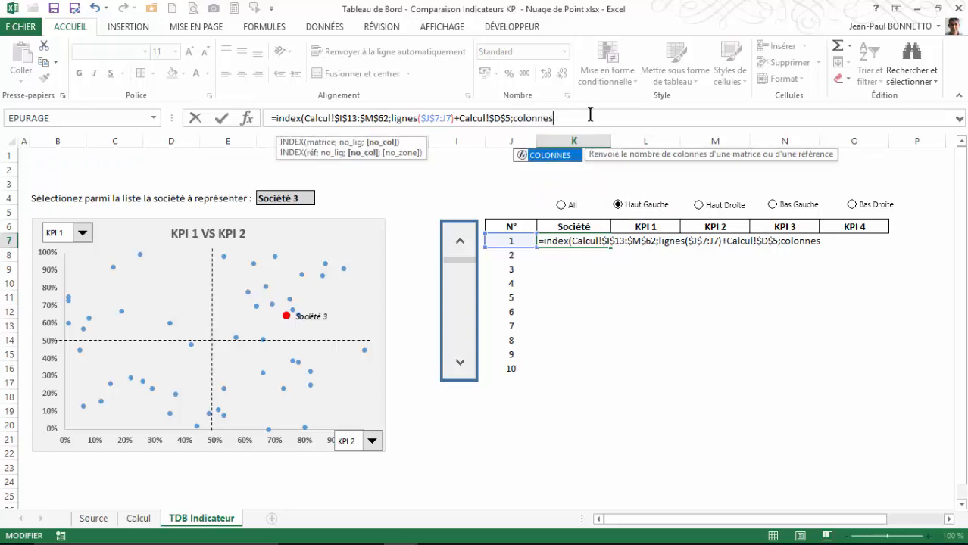
text(()
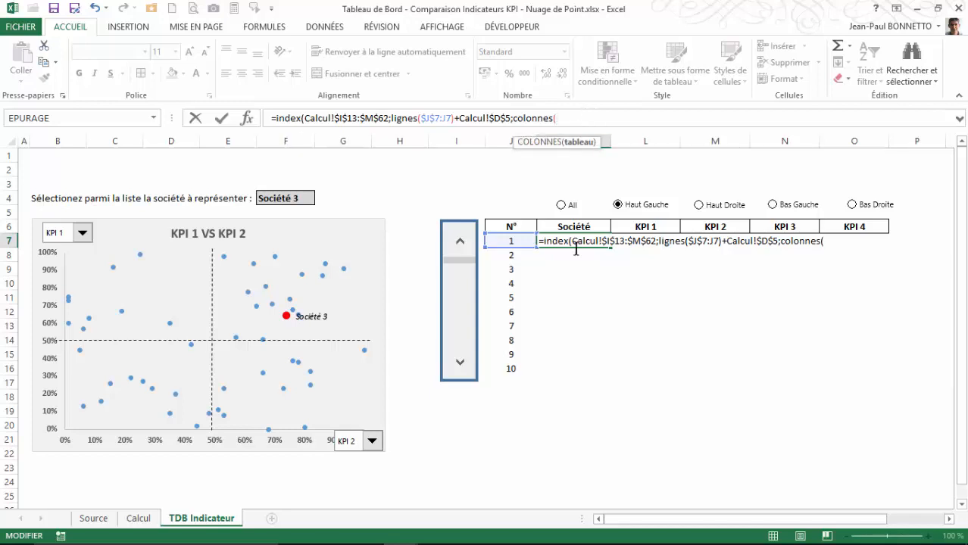
click(509, 241)
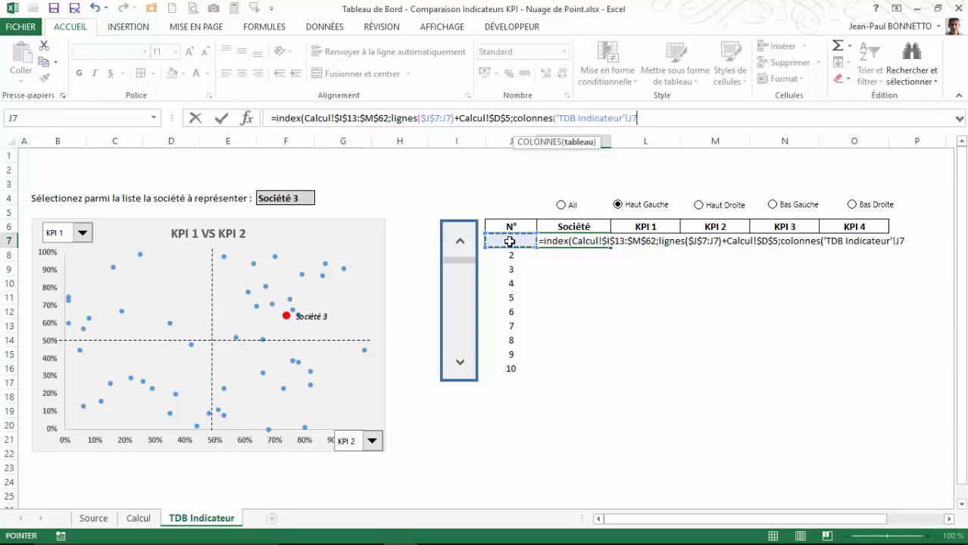
click(625, 119)
key(BackSpace)
key(BackSpace)
key(BackSpace)
key(BackSpace)
key(BackSpace)
key(BackSpace)
key(BackSpace)
key(BackSpace)
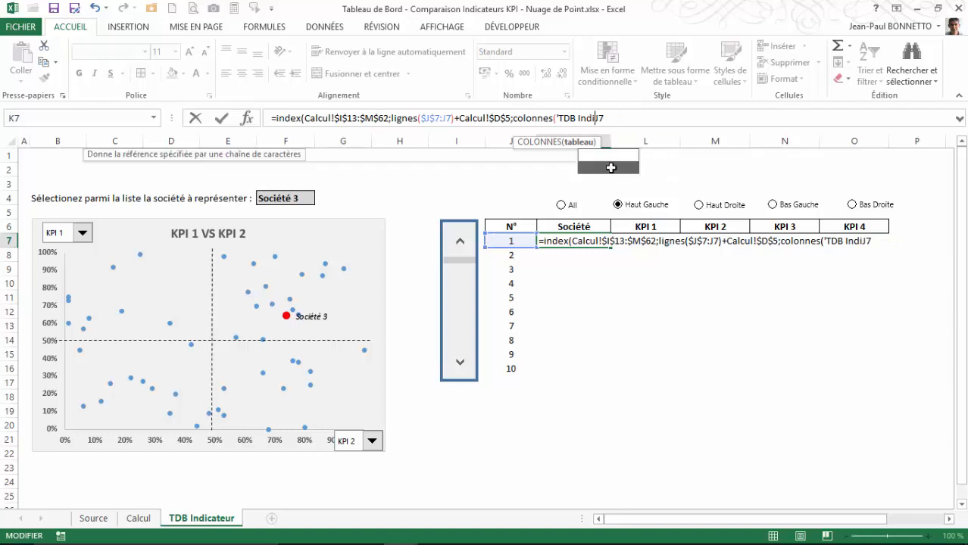
key(BackSpace)
key(BackSpace)
key(BackSpace)
key(BackSpace)
key(BackSpace)
key(BackSpace)
key(BackSpace)
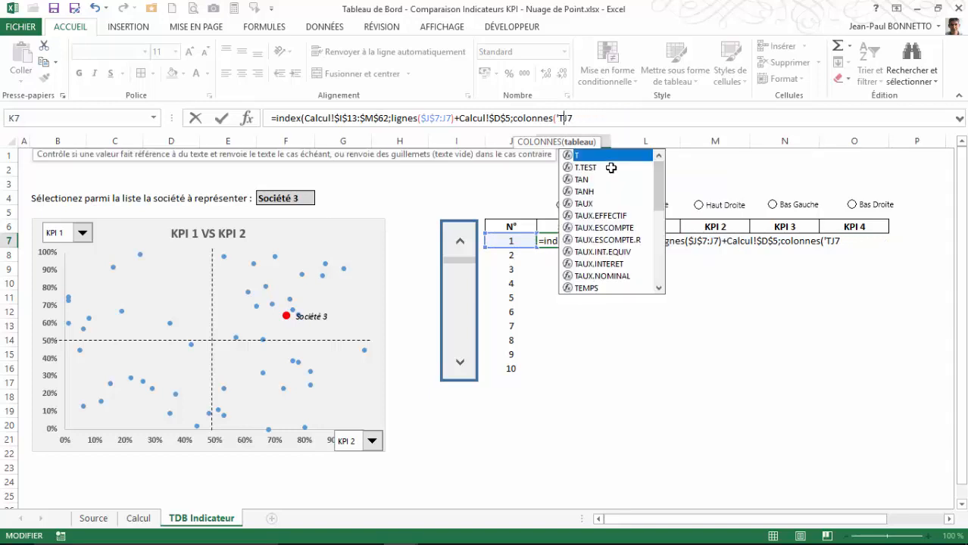
key(BackSpace)
key(BackSpace)
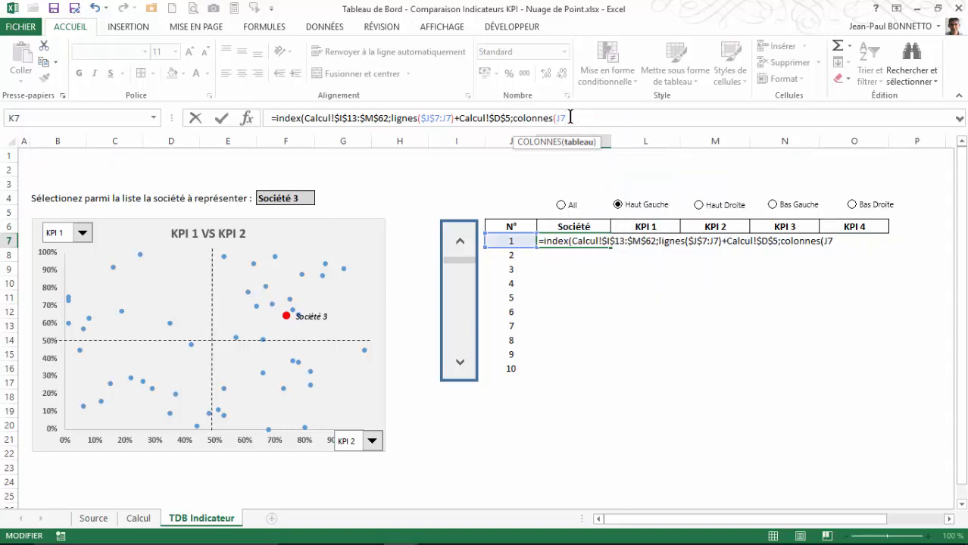
Complete the column argument as COLONNES($J$7:J7), close the INDEX function and enter the formula in K7
text(:J7)
click(561, 118)
key(F4)
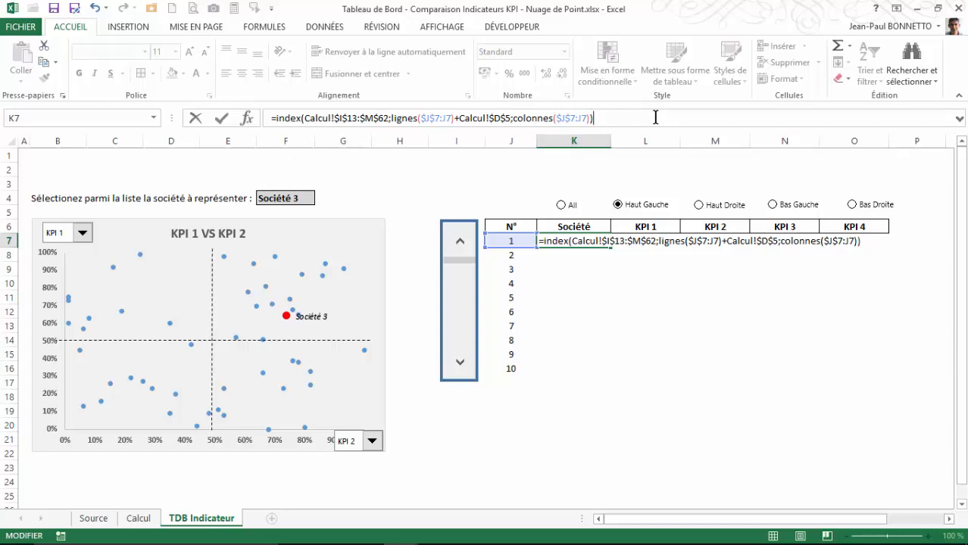
key(Return)
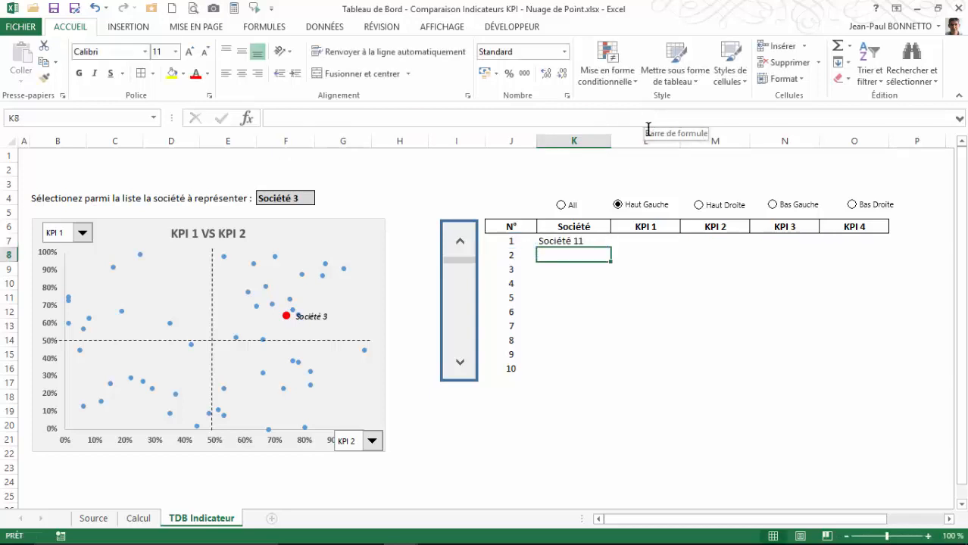
Review J7's formula and test K7 by moving the table's scroll bar one row down and back up
click(512, 242)
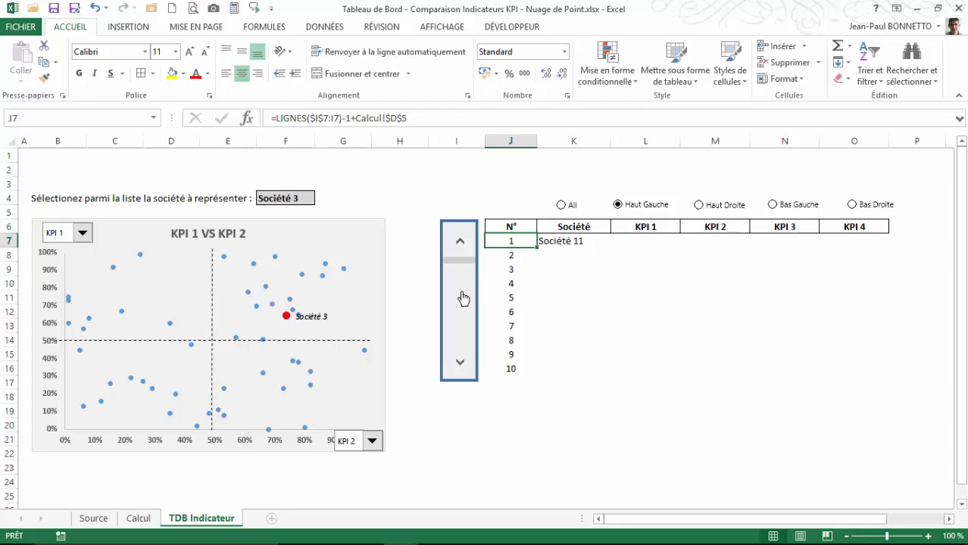
click(460, 365)
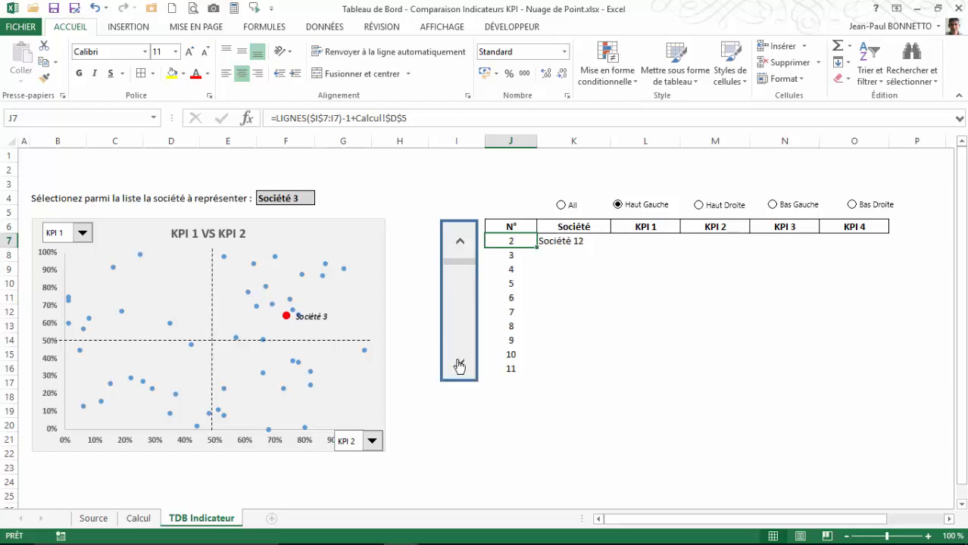
click(467, 240)
click(551, 241)
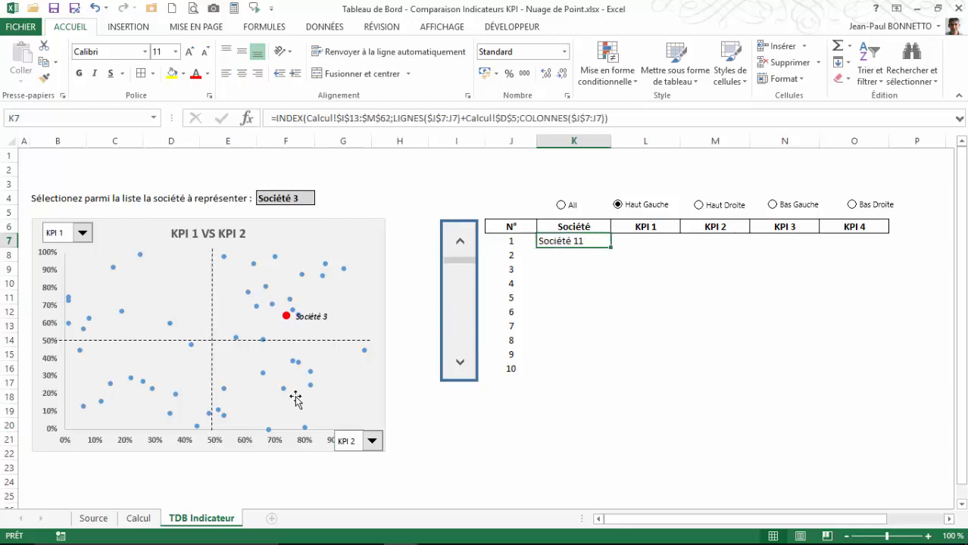
Compare the first two filtered companies in I13 and I14 of the Calcul sheet with K7's result
click(138, 518)
click(570, 340)
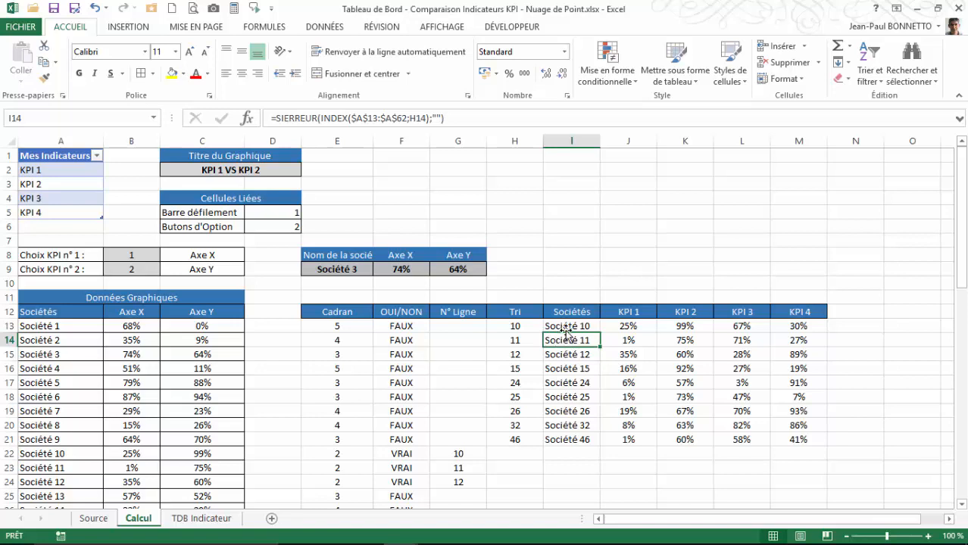
click(568, 327)
click(568, 339)
click(570, 325)
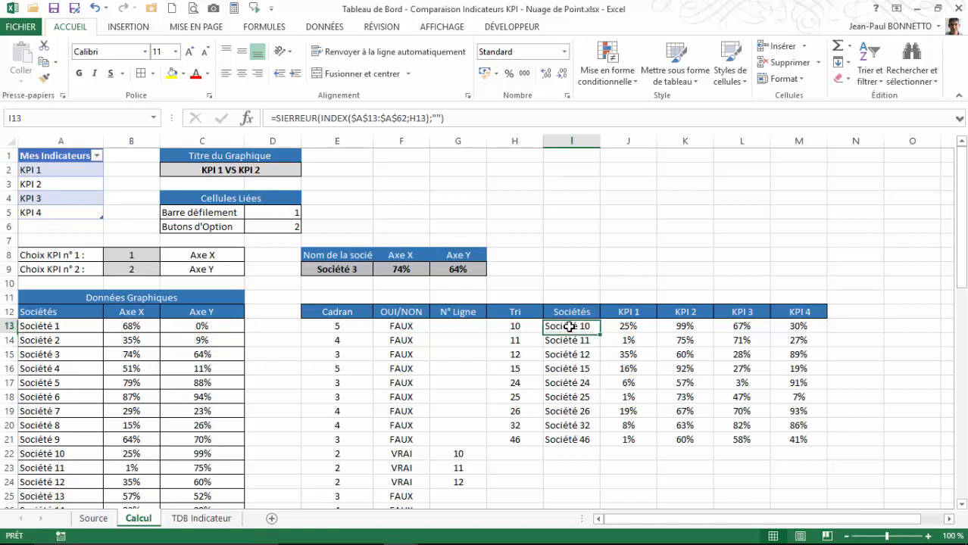
click(568, 338)
click(566, 325)
click(569, 340)
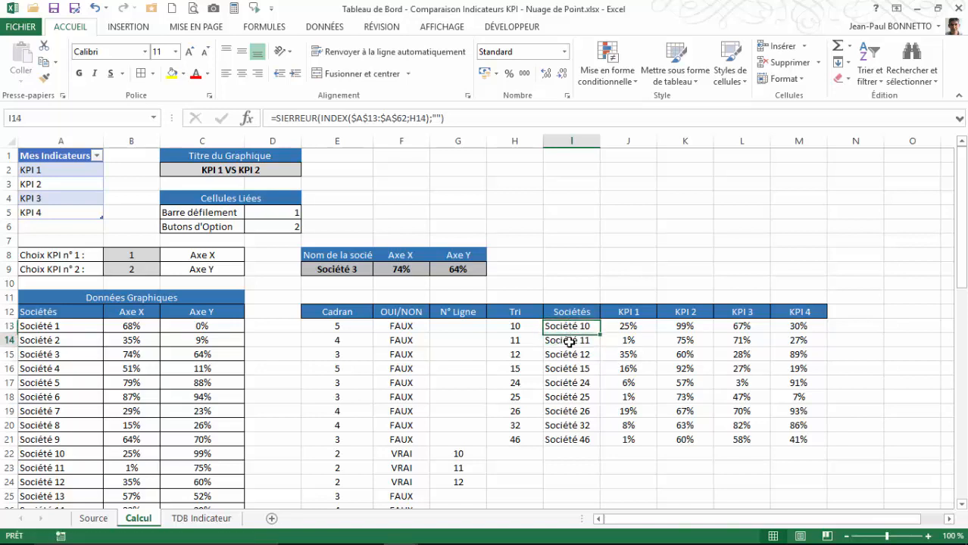
click(570, 327)
click(571, 340)
click(571, 326)
click(571, 342)
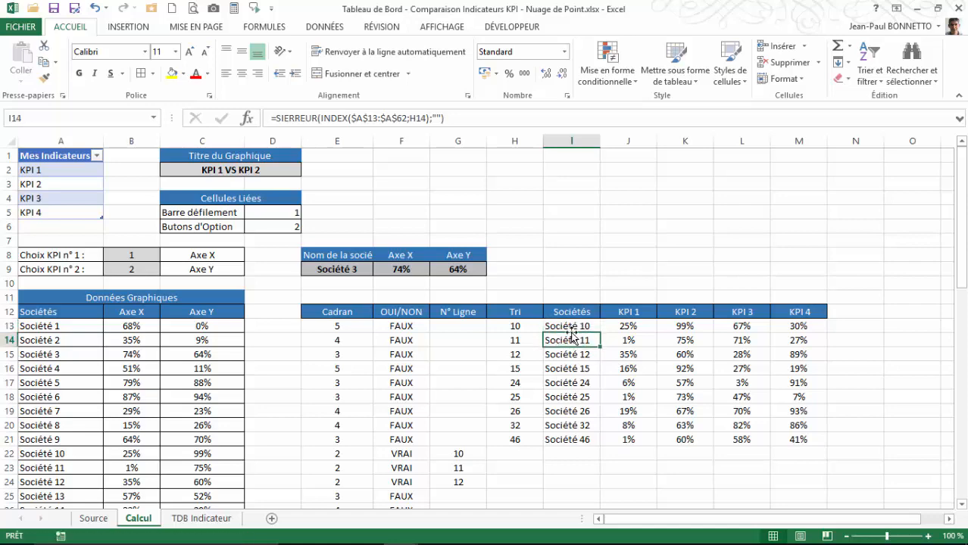
click(572, 327)
click(571, 339)
click(571, 327)
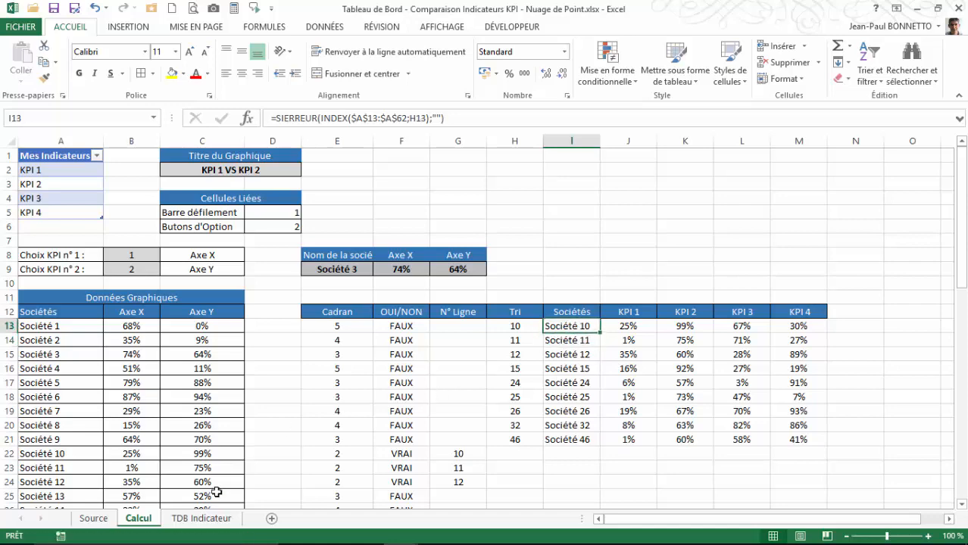
Insert -1 after LIGNES($J$7:J7) in K7's formula on TDB Indicateur and move the scroll bar down one row
click(216, 518)
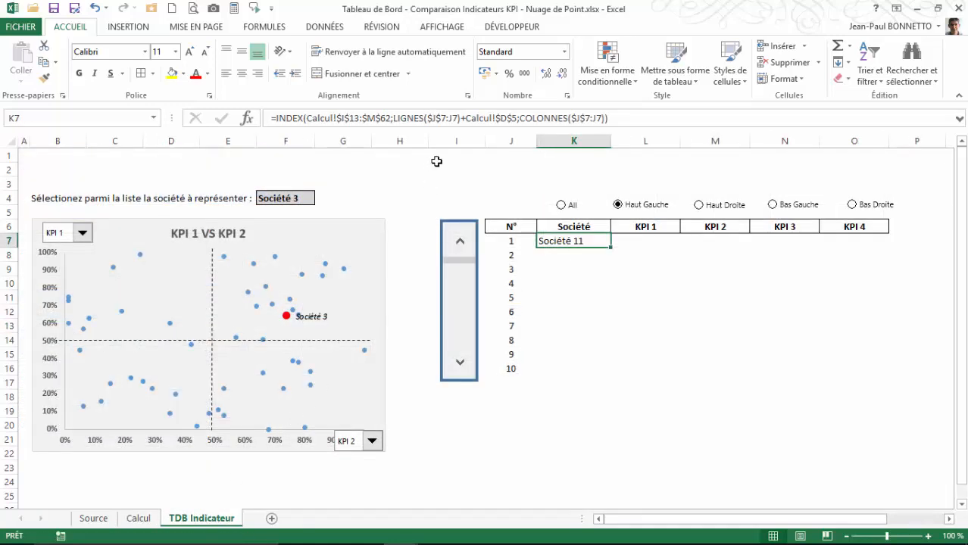
click(459, 118)
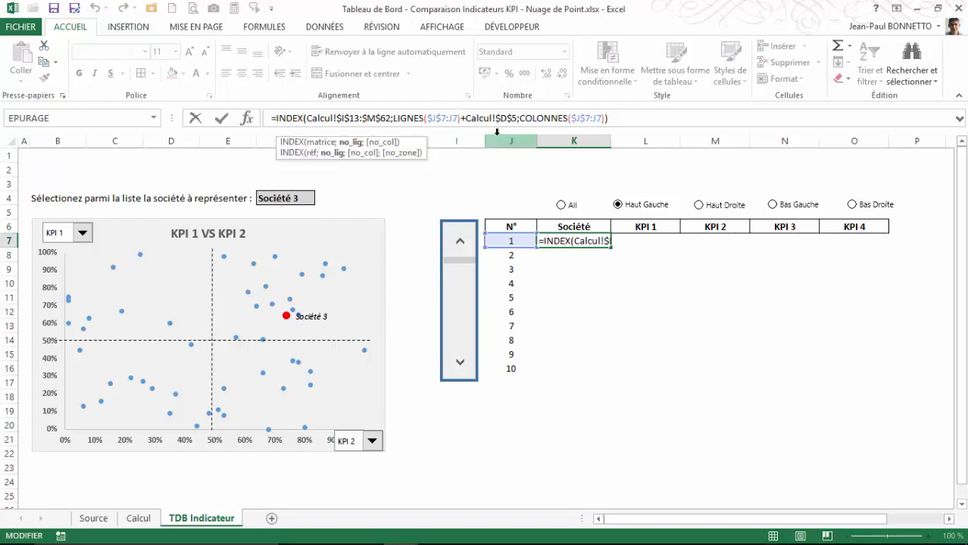
text(-1)
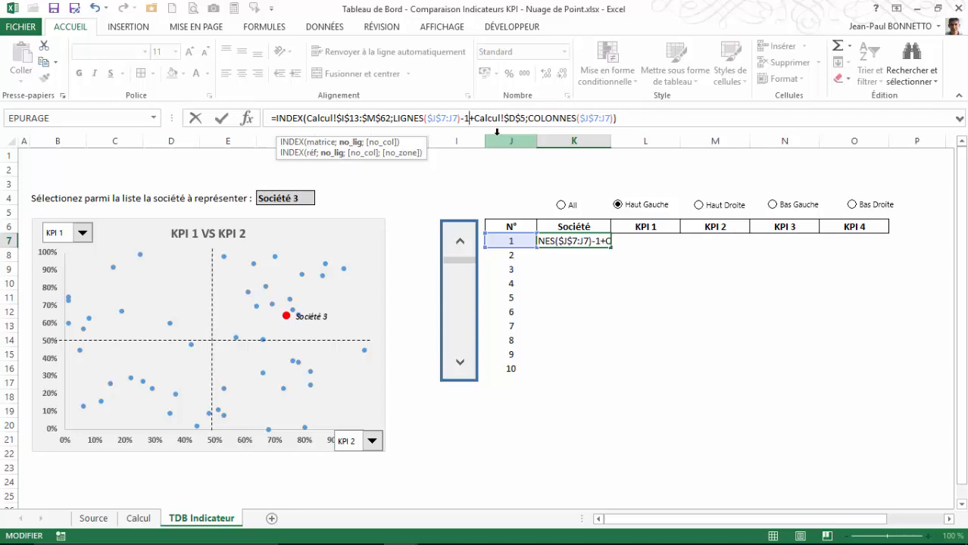
key(ctrl+Return)
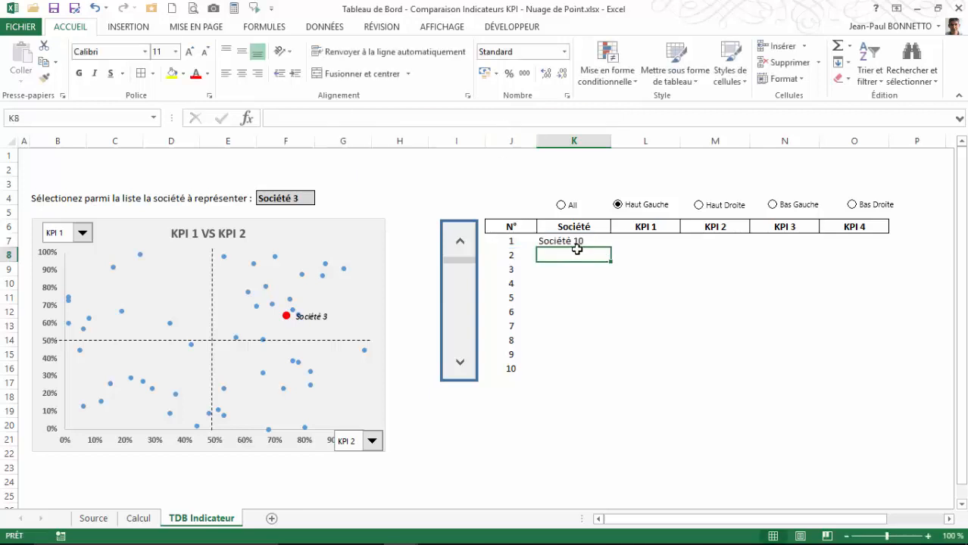
click(458, 363)
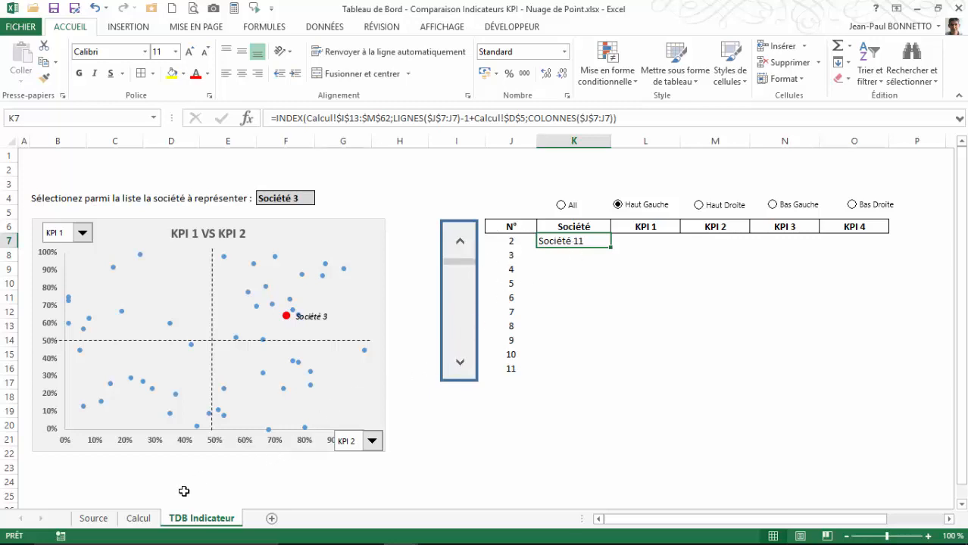
Check the filtered companies in I14 to I16 of the Calcul sheet, and compare K7 while moving TDB Indicateur's scroll bar down three rows
click(137, 519)
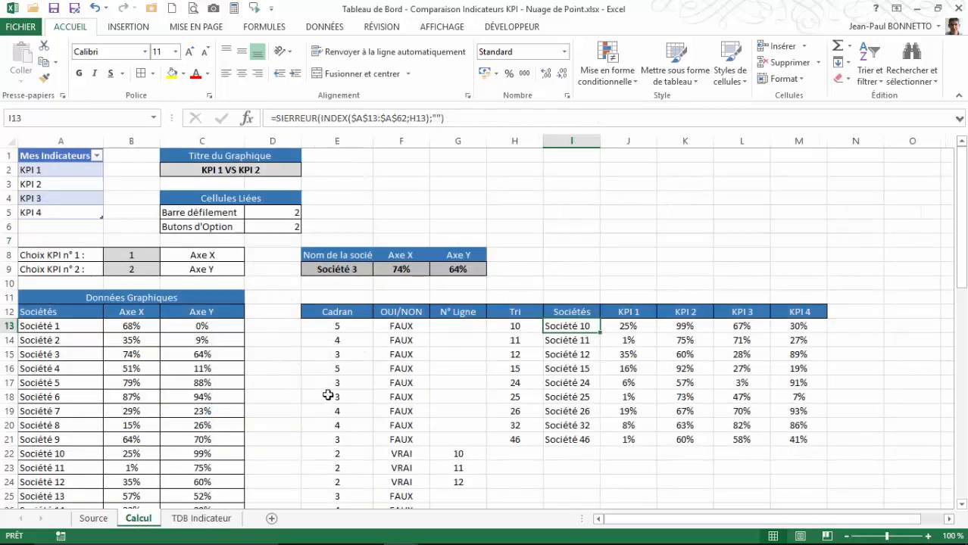
click(566, 340)
click(567, 353)
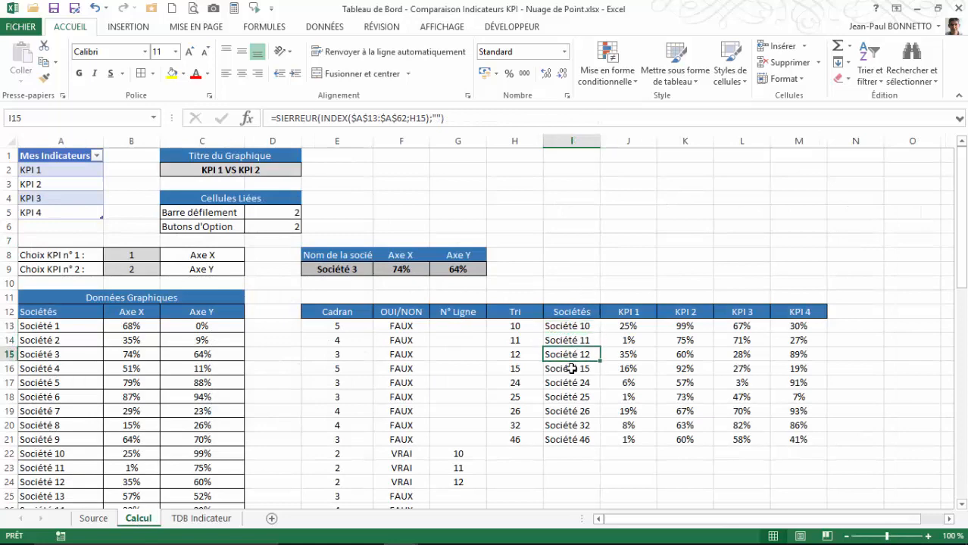
click(565, 369)
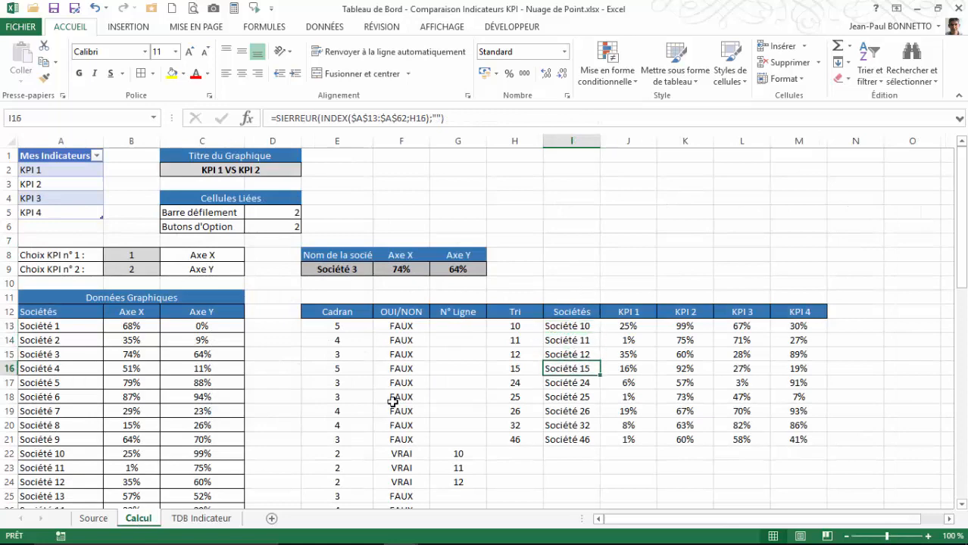
click(201, 518)
click(461, 365)
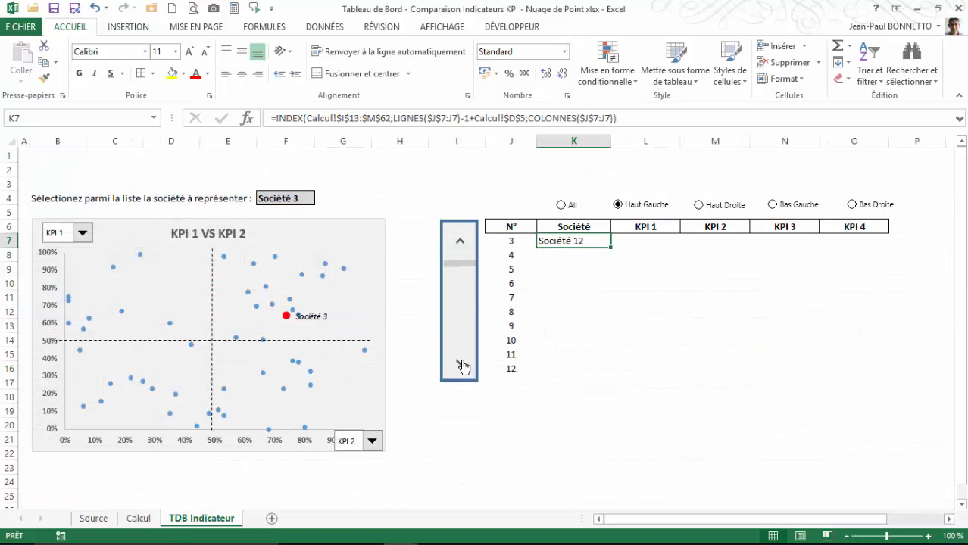
click(462, 365)
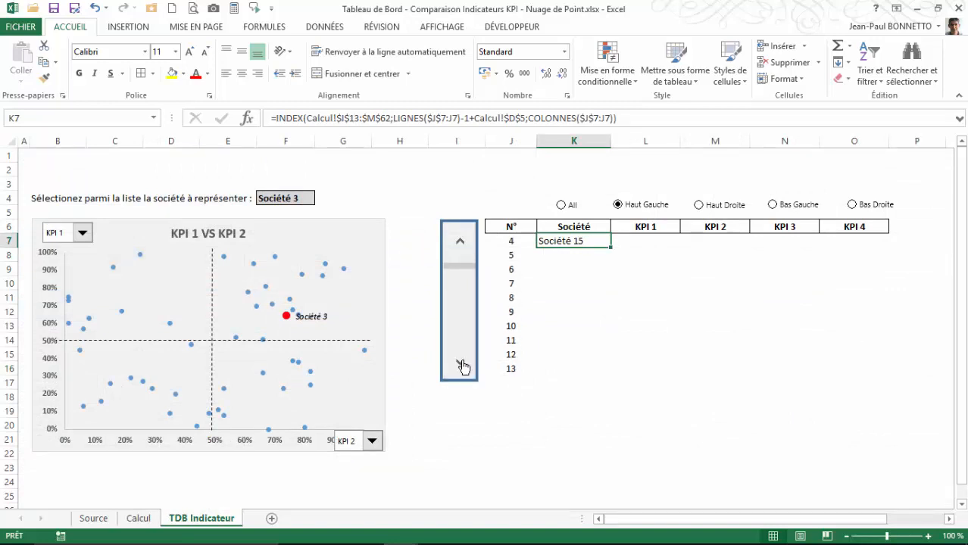
click(462, 365)
Check I17 on the Calcul sheet, and move TDB Indicateur's scroll bar down until the table starts at number 10
click(136, 519)
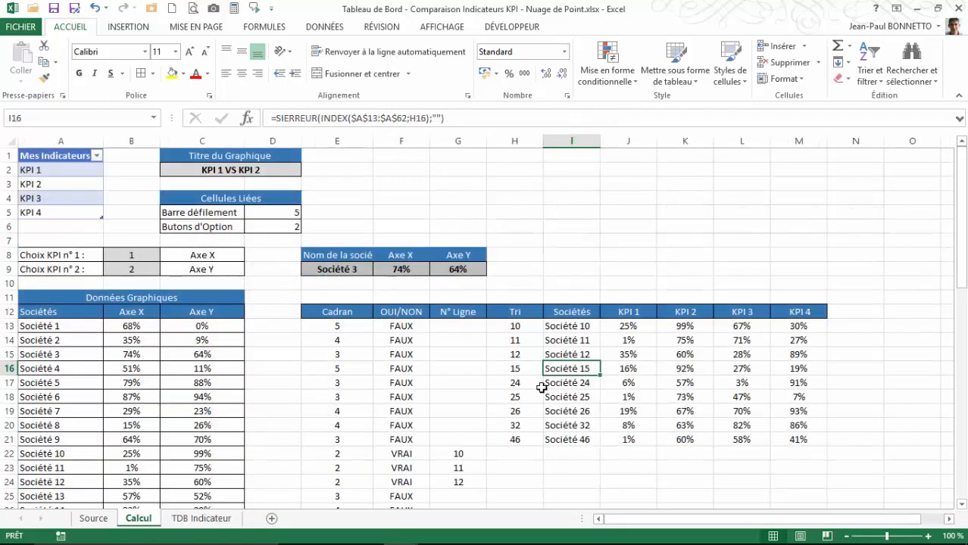
click(581, 381)
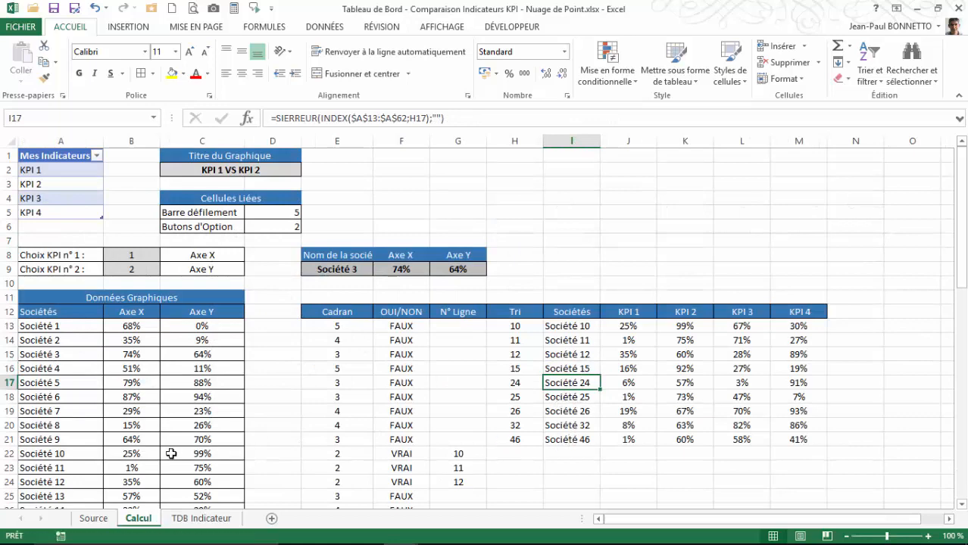
click(201, 519)
click(460, 366)
click(460, 365)
click(460, 365)
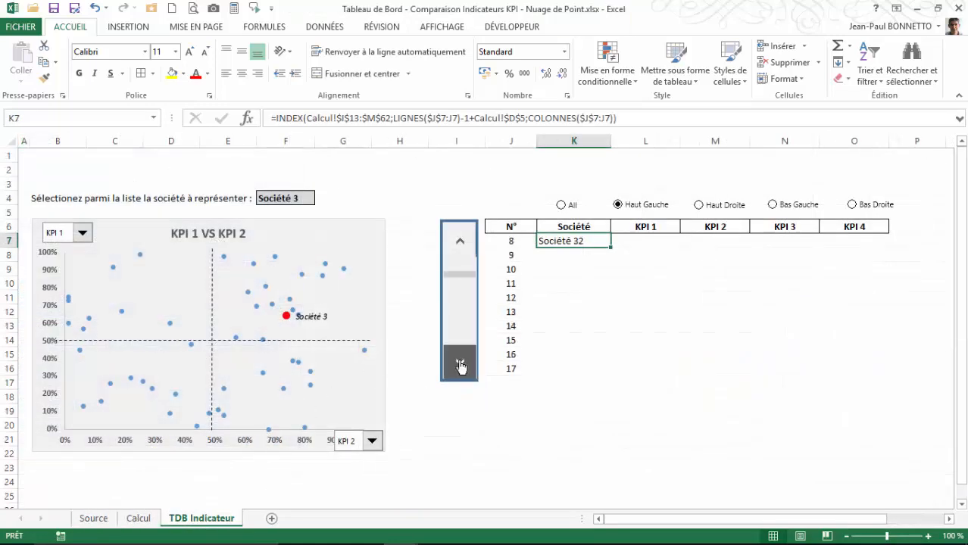
click(460, 365)
click(461, 365)
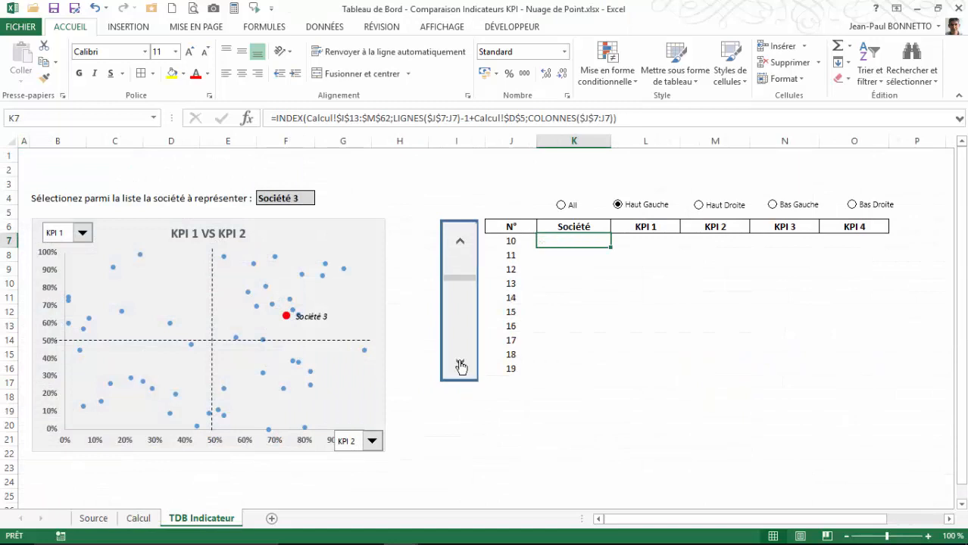
Move the scroll bar back up to number 1 and fill K7's formula down to K16
click(459, 242)
click(460, 242)
click(460, 242)
click(459, 243)
click(459, 242)
click(460, 243)
click(459, 242)
click(460, 242)
click(460, 244)
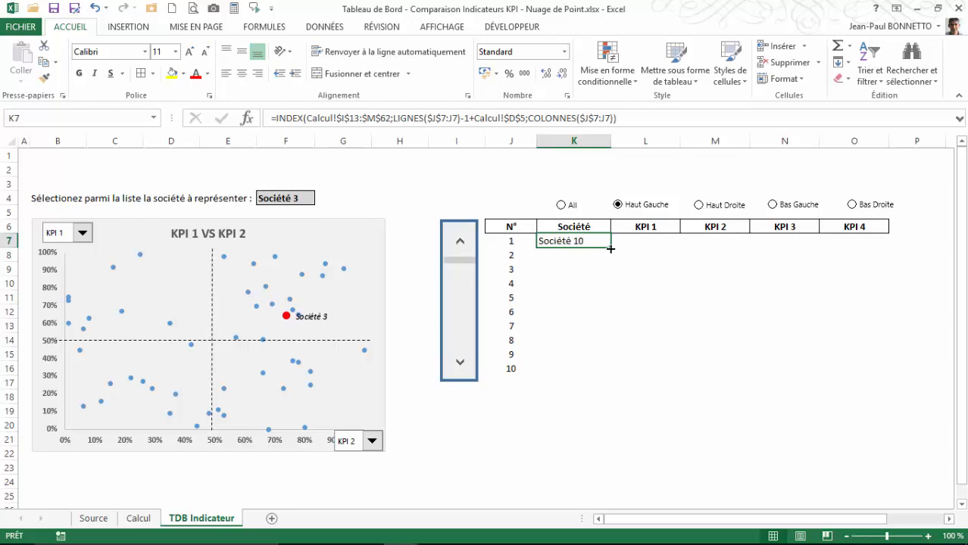
drag(610, 249, 611, 375)
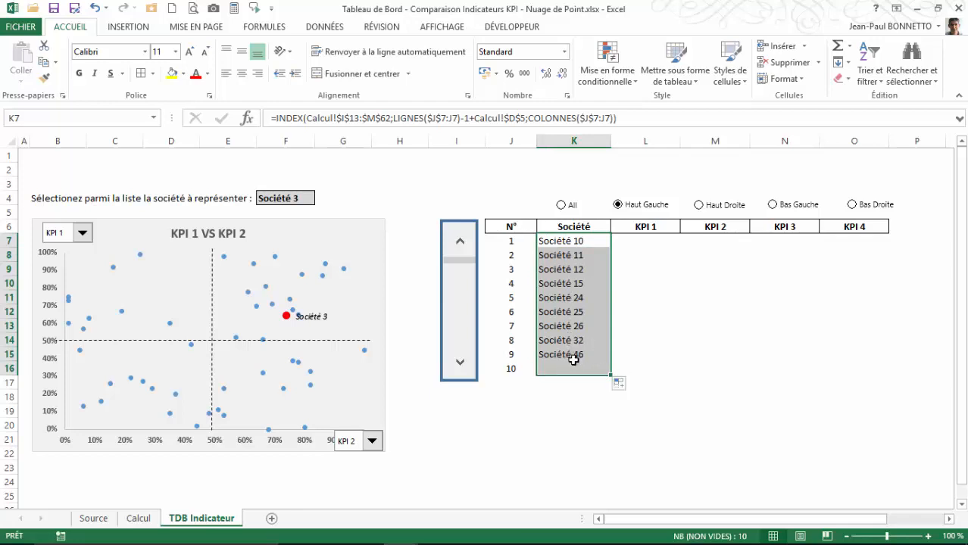
Compare K16 with the cells below the last filtered company, I22 and I23, on the Calcul sheet
click(546, 365)
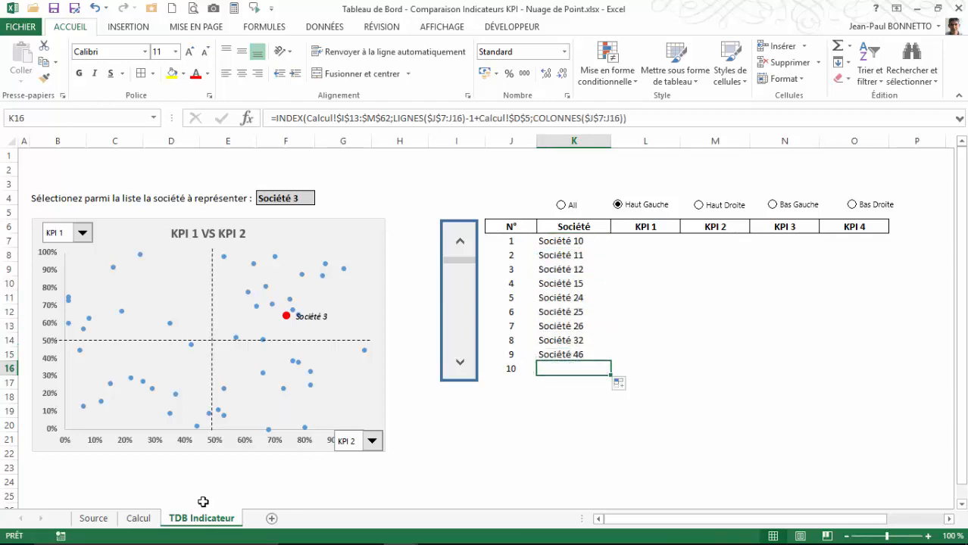
click(139, 518)
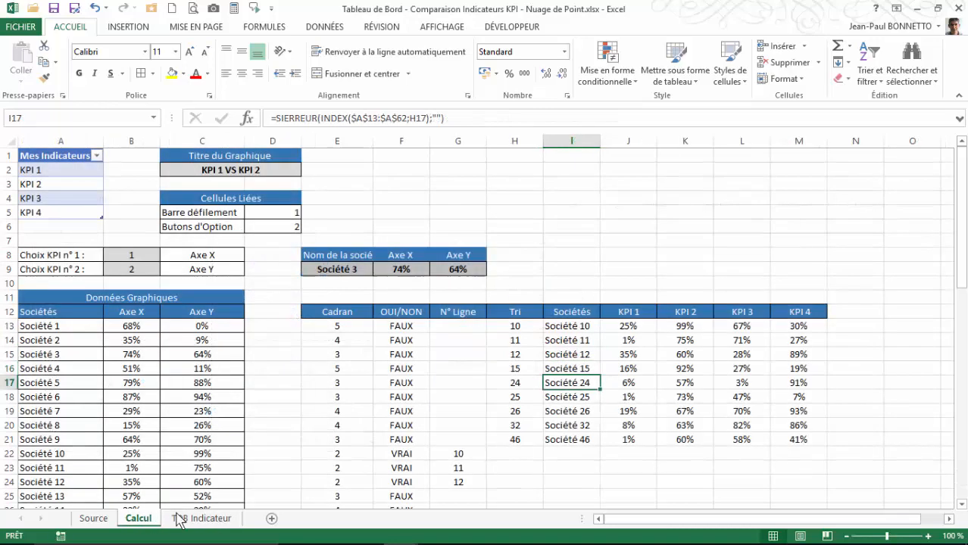
click(569, 455)
click(574, 465)
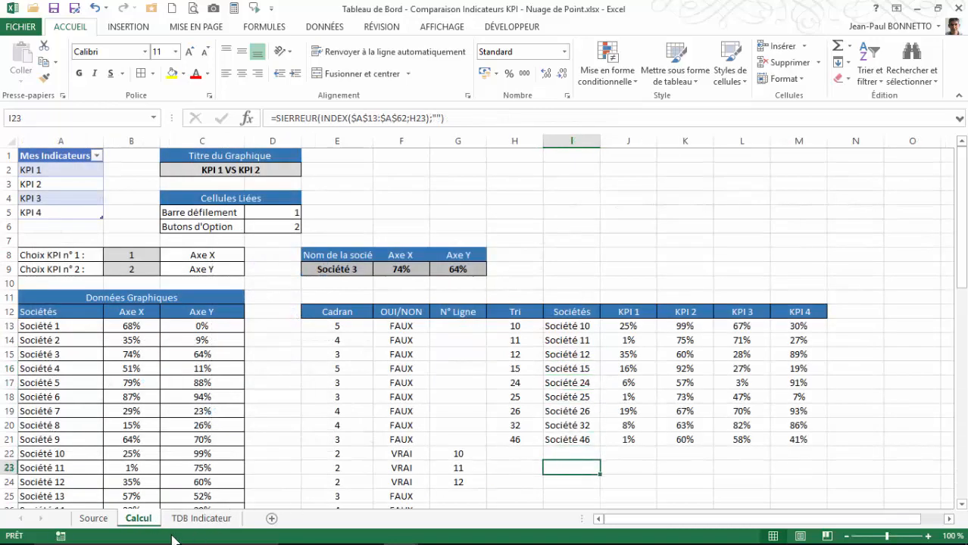
click(201, 517)
click(553, 302)
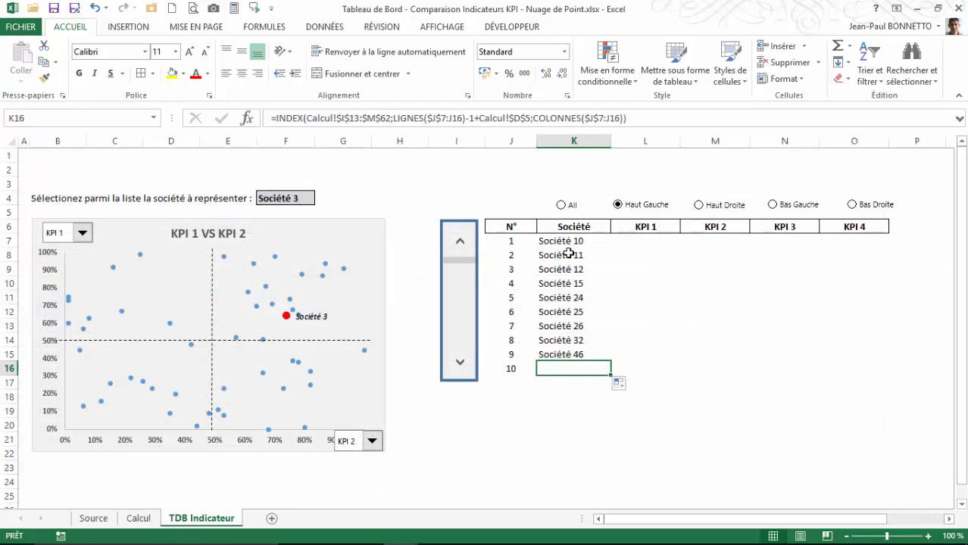
Extend K7's formula across the Société and KPI columns to fill K7:O16, and check L7's formula
click(572, 240)
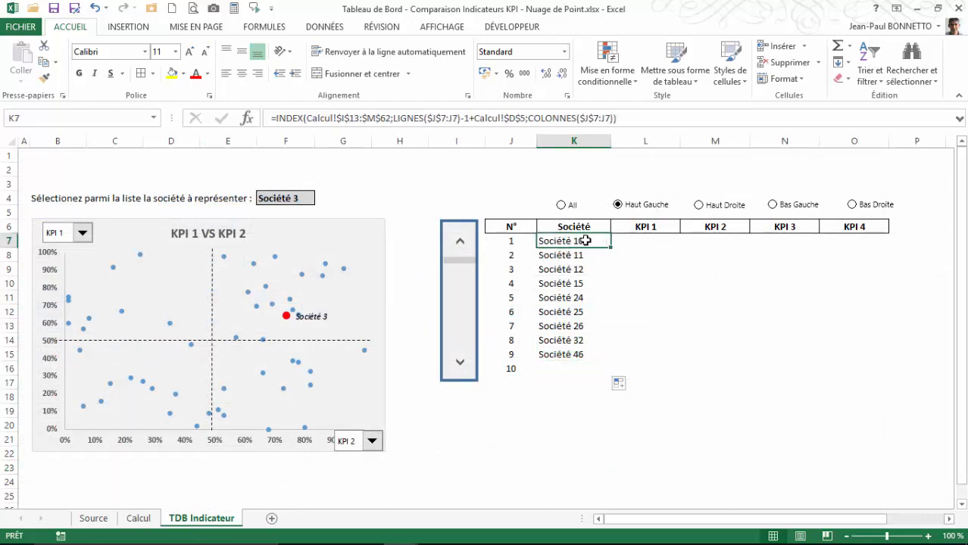
drag(585, 241, 879, 371)
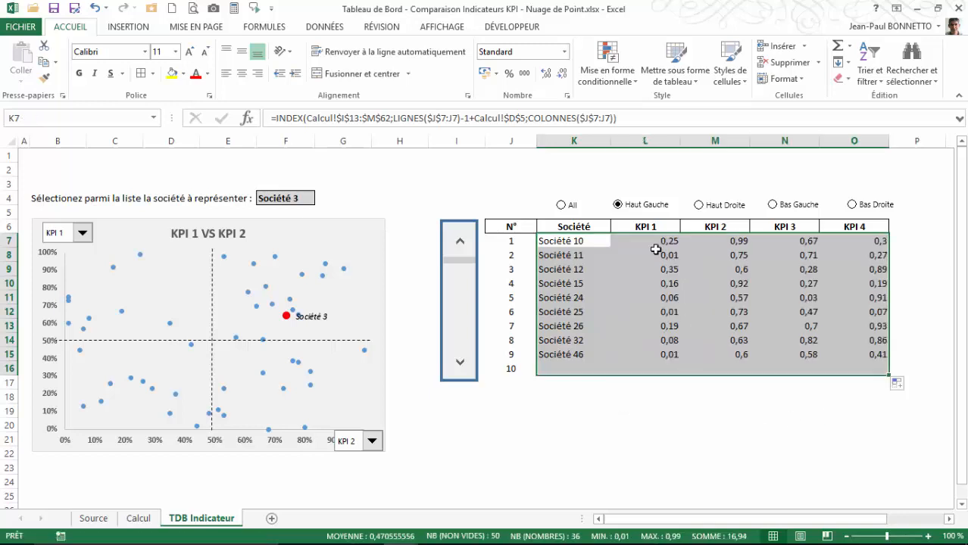
click(652, 241)
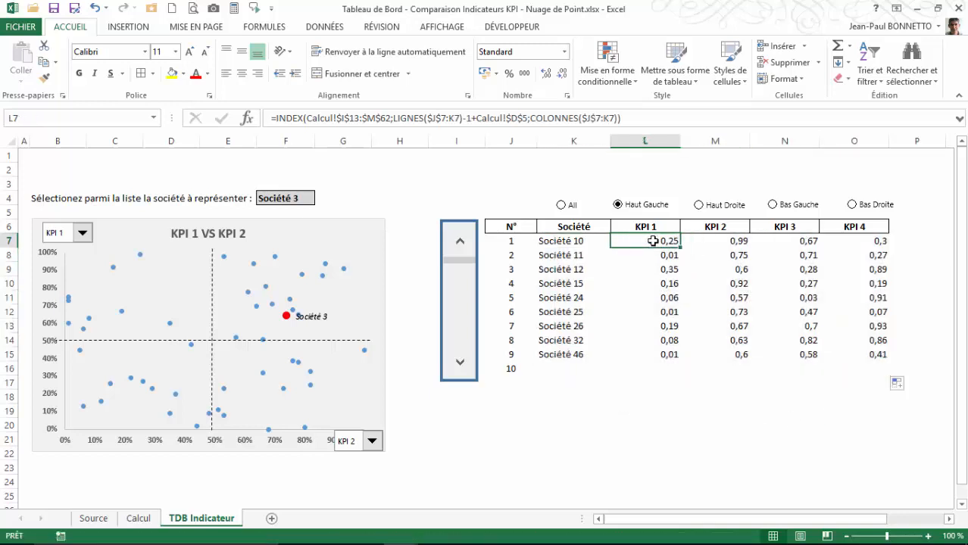
Center the company names and KPI values in K7:O16 horizontally
drag(585, 236, 880, 367)
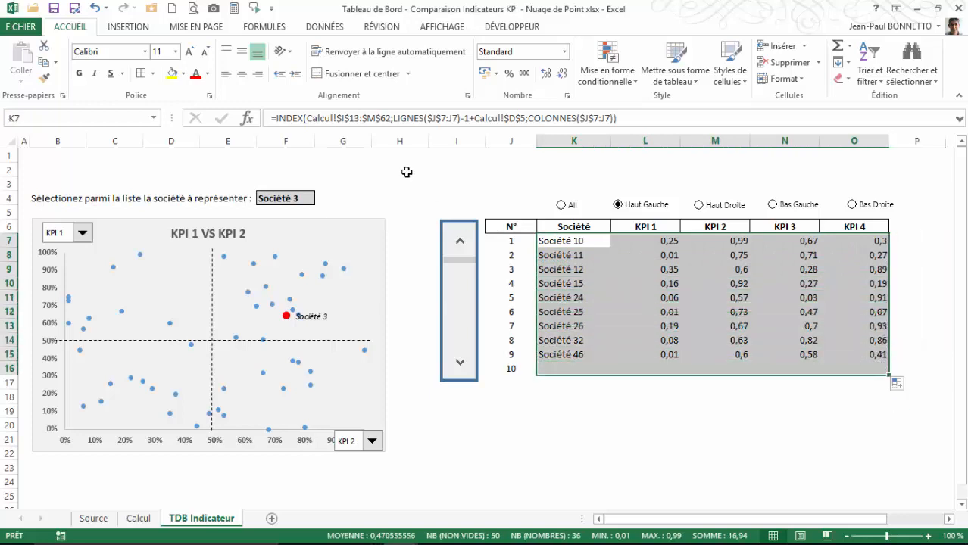
click(241, 73)
drag(640, 242, 841, 355)
click(634, 252)
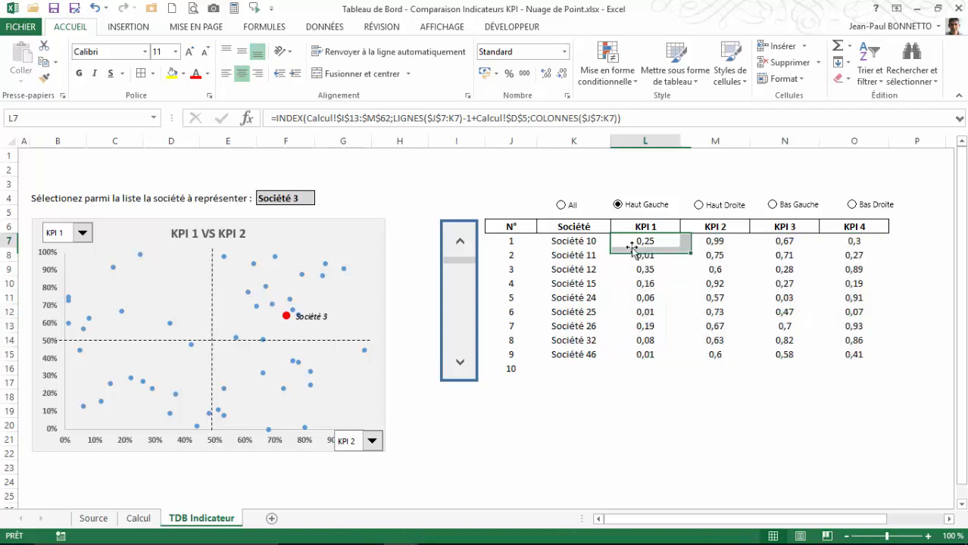
click(575, 241)
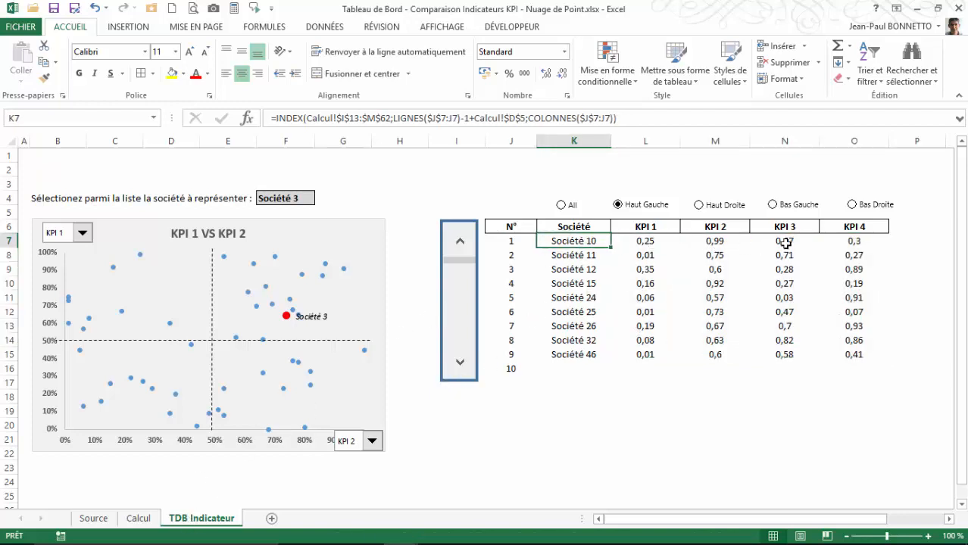
Format the KPI values in L7:O16 of TDB Indicateur as percentages, matching J13:M13 on the Calcul sheet
click(138, 517)
click(625, 326)
click(680, 325)
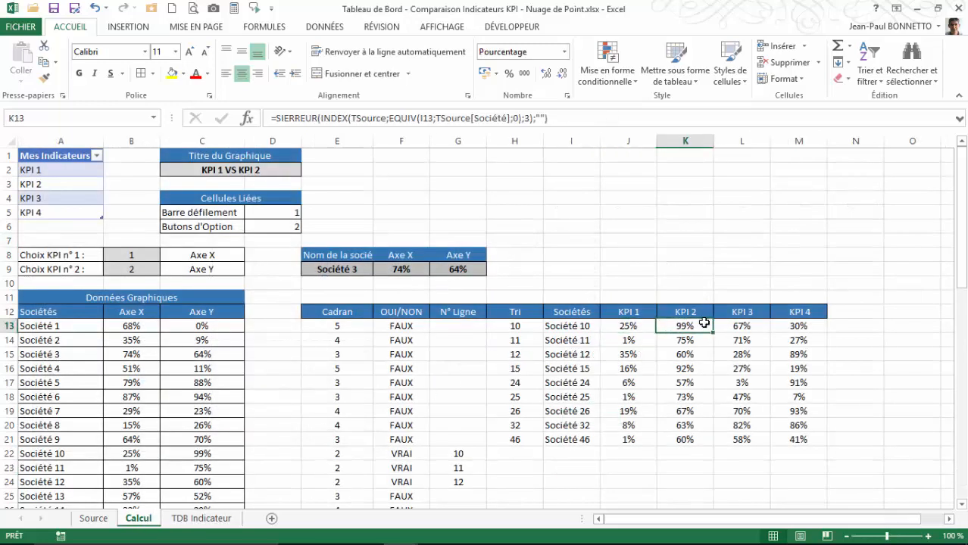
click(733, 326)
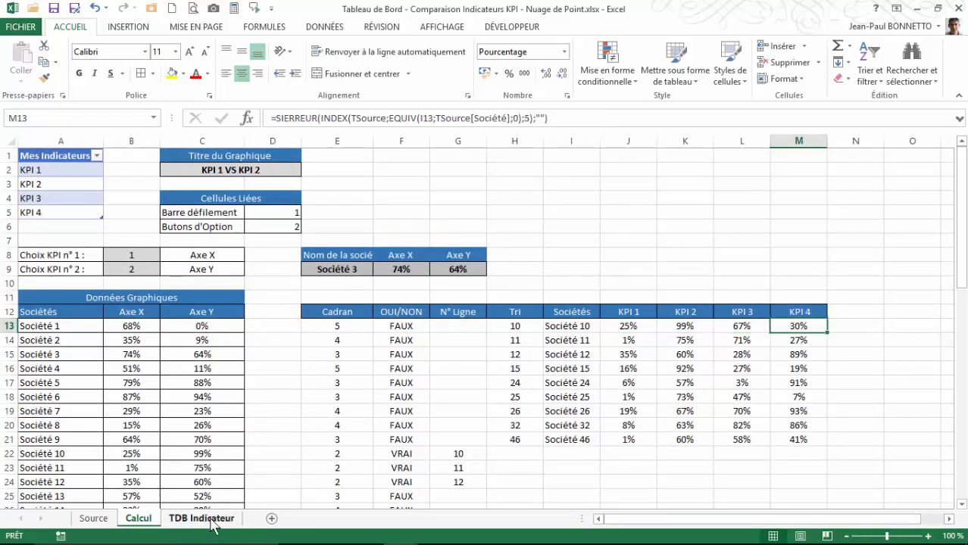
click(203, 518)
drag(644, 242, 847, 363)
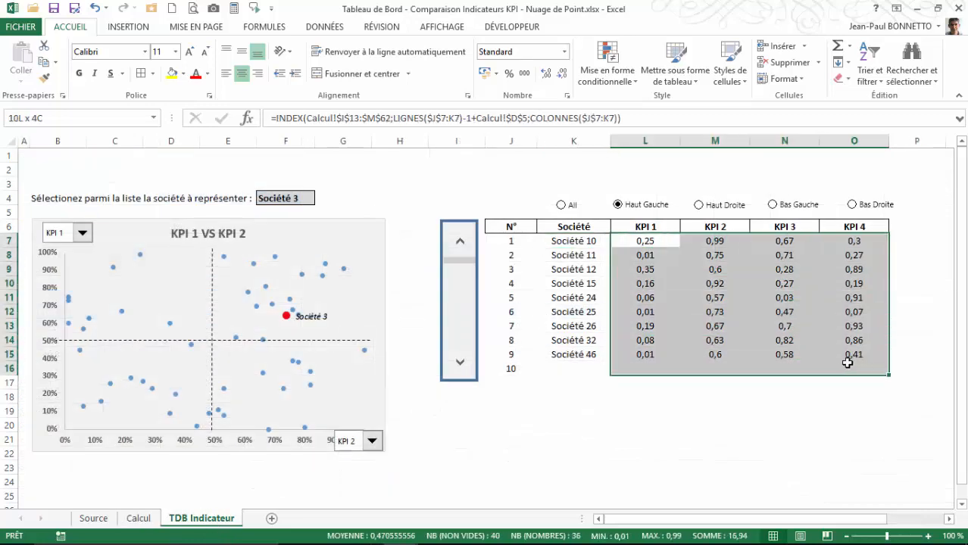
click(508, 74)
click(616, 312)
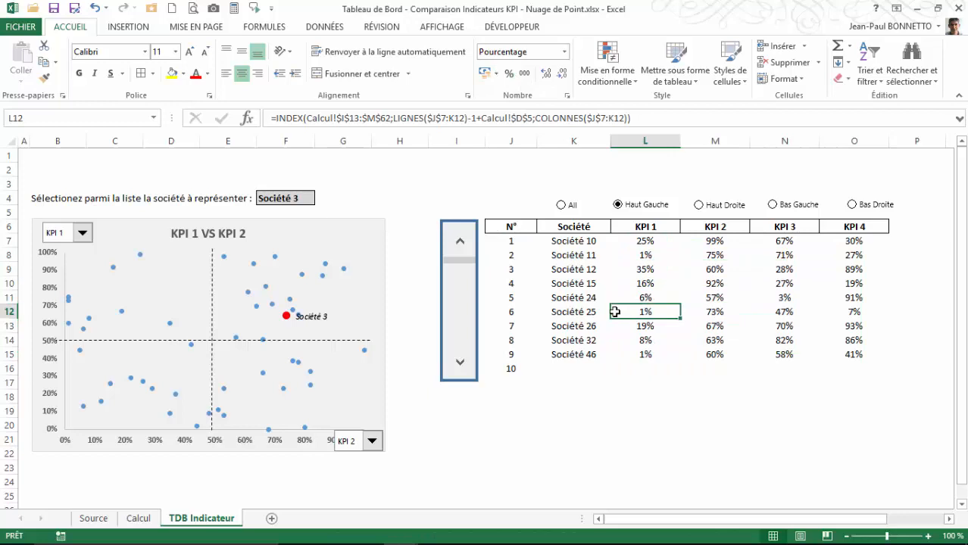
Test the completed table by moving its scroll bar down until it starts at number 7
click(558, 253)
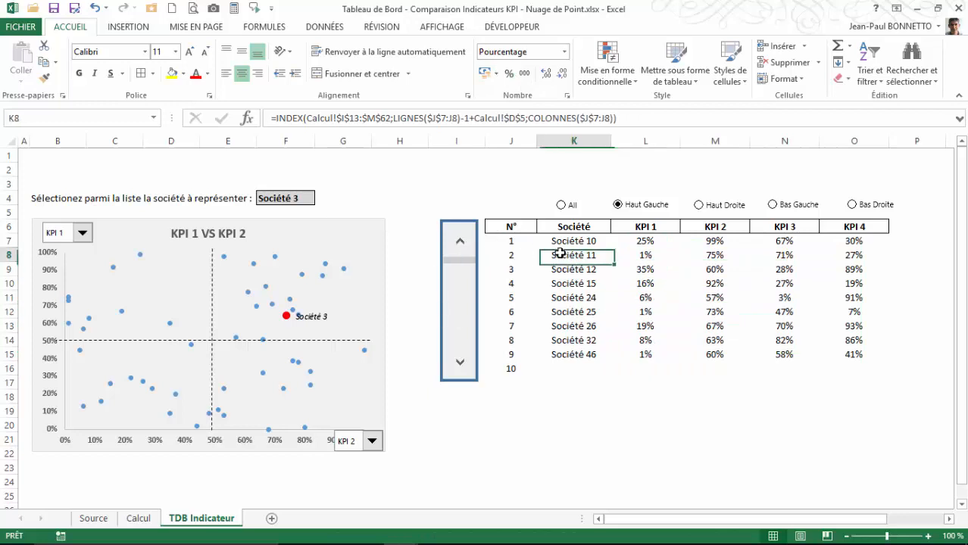
click(460, 364)
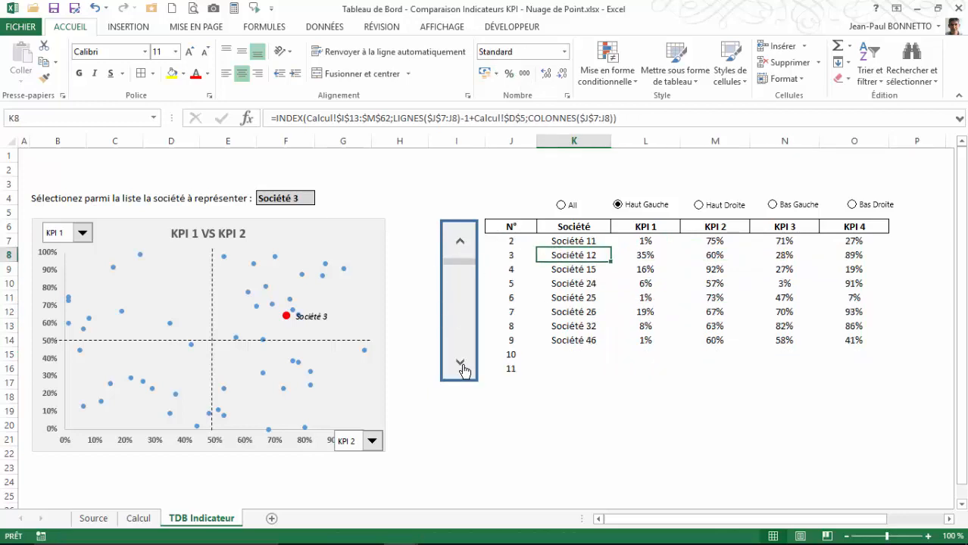
click(459, 363)
click(460, 363)
click(462, 367)
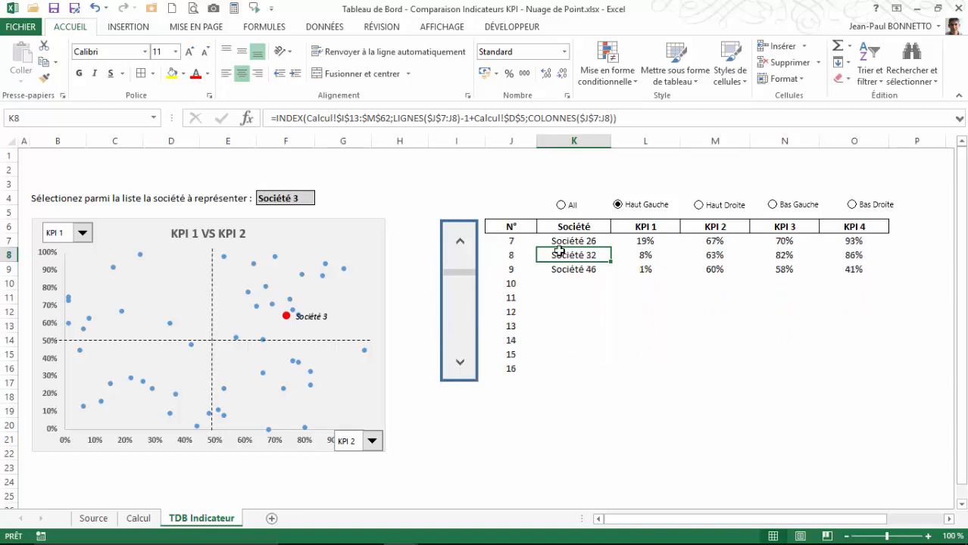
Filter the table to the Haut Droite quadrant and move its scroll bar back up to number 1
click(698, 207)
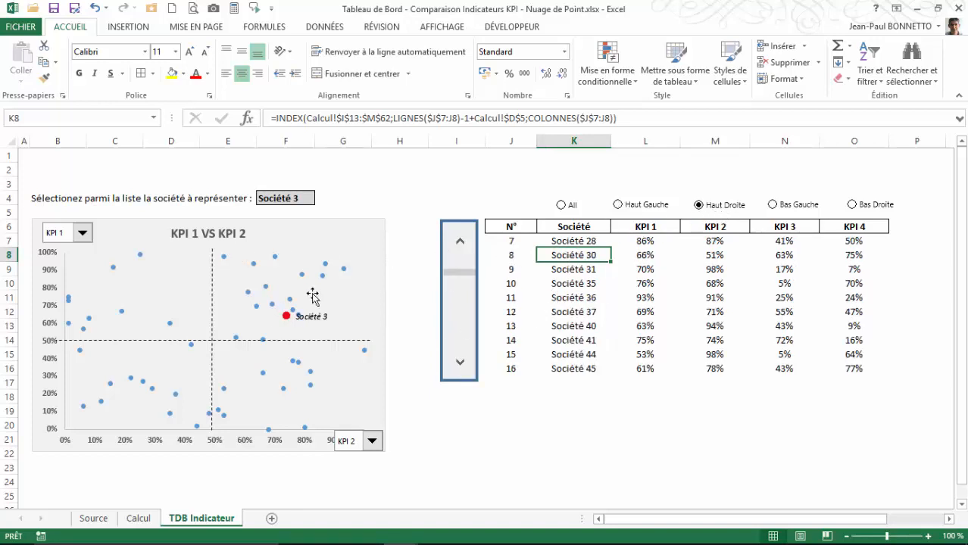
click(459, 241)
click(581, 242)
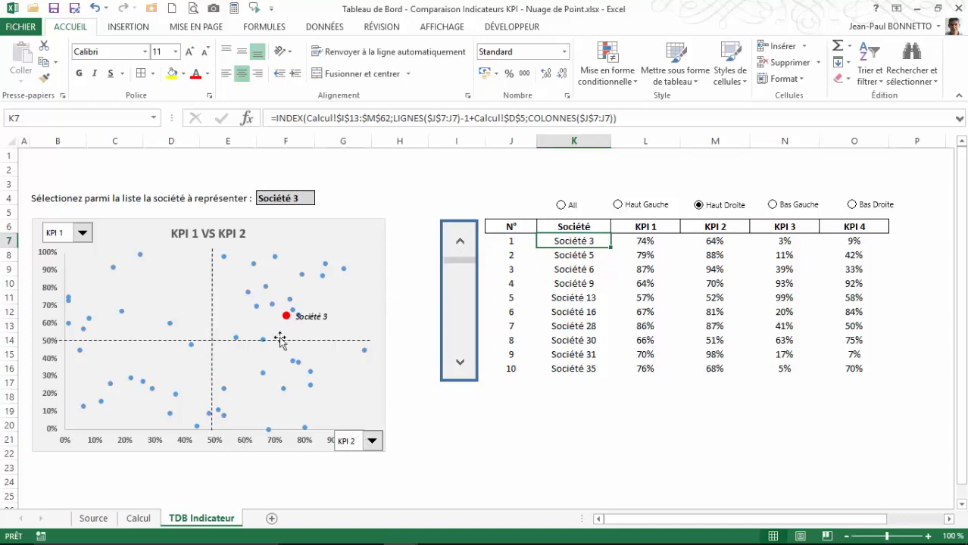
Choose Société 7 in F4 as the company to highlight on the chart
click(294, 203)
click(321, 198)
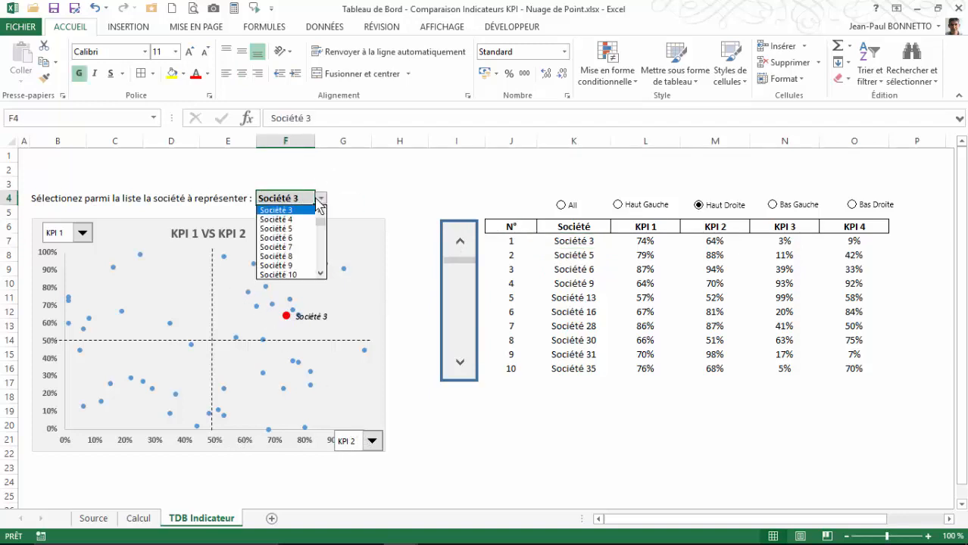
click(285, 248)
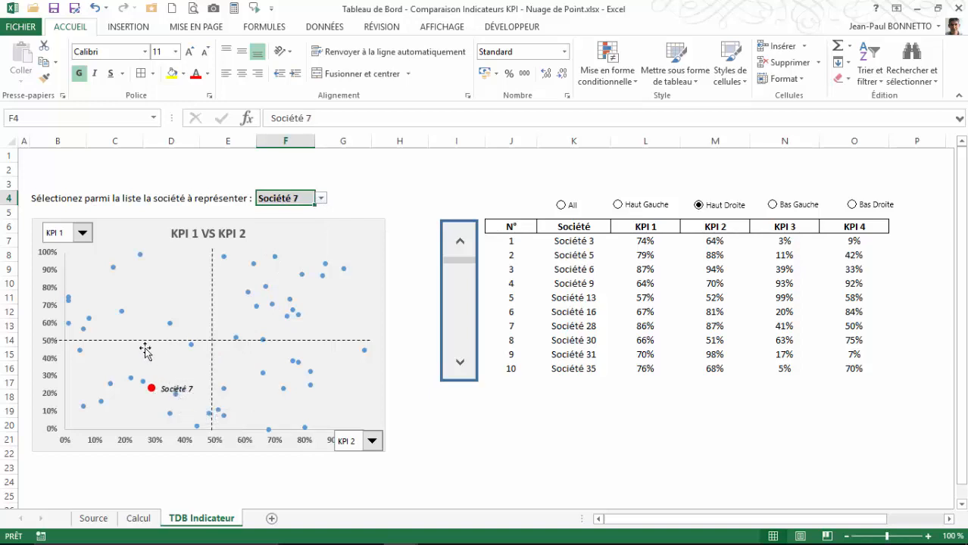
Filter the table to the Bas Gauche quadrant and review Société 7's KPI values from L8 to O8
click(772, 205)
click(566, 255)
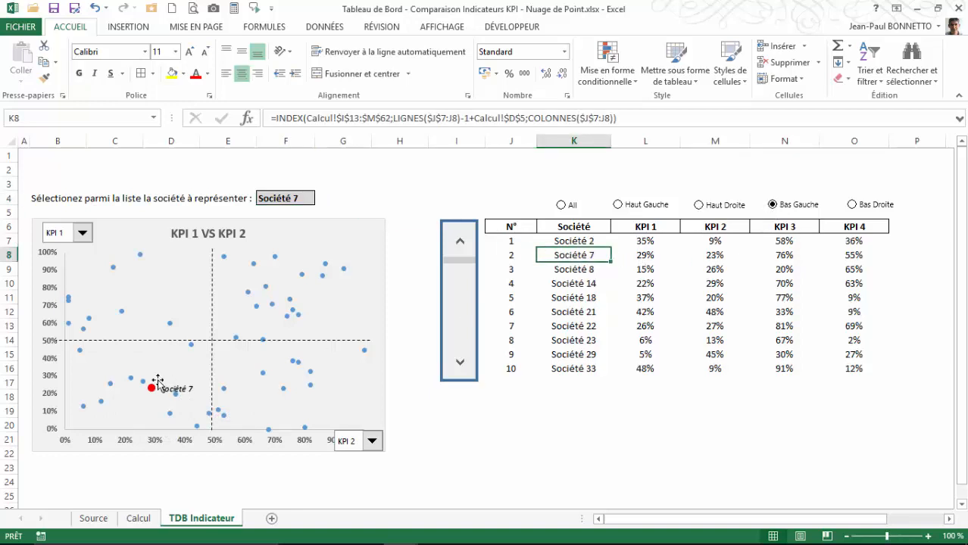
click(644, 255)
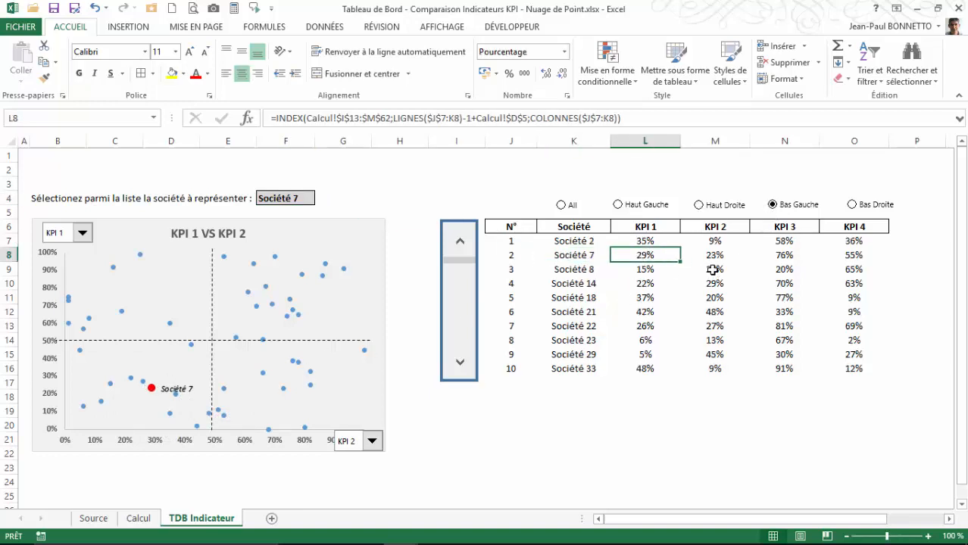
key(Right)
key(Right)
key(Right)
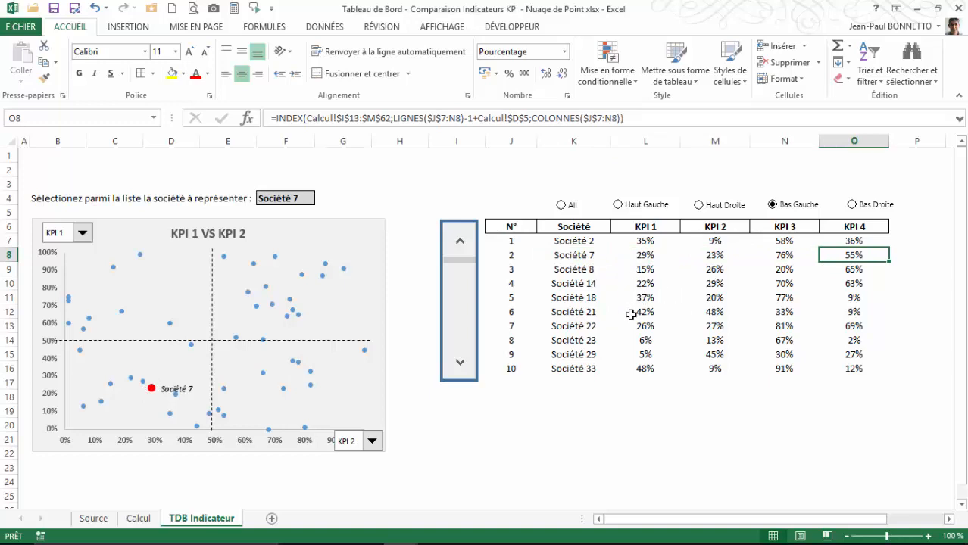
Apply the green-yellow-red colour scale as conditional formatting to the KPI values in L7:O16
drag(642, 240, 857, 374)
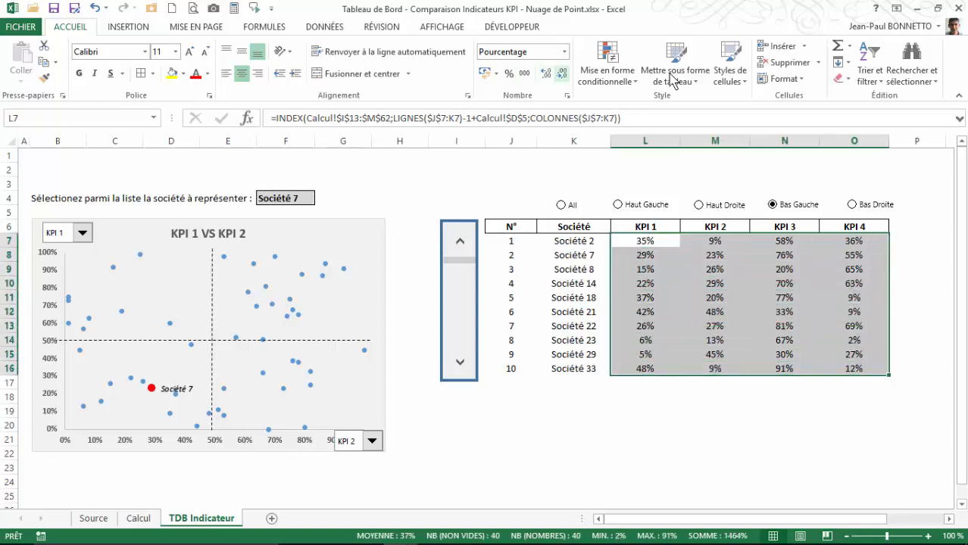
click(603, 76)
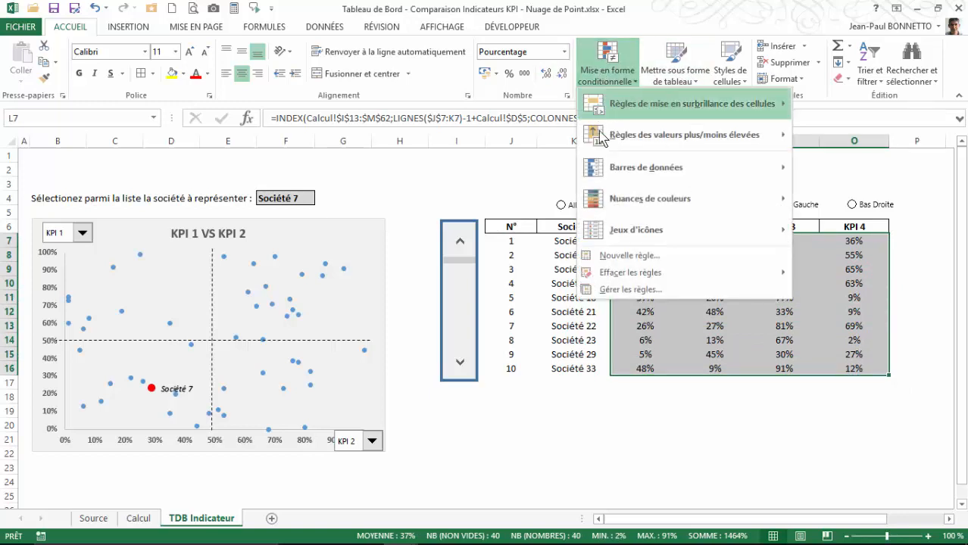
mouse_move(643, 201)
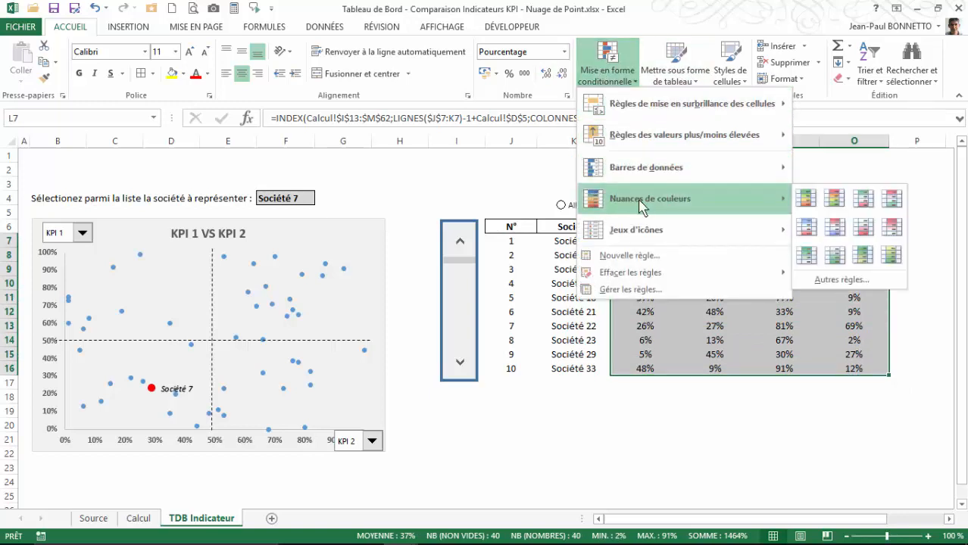
click(807, 201)
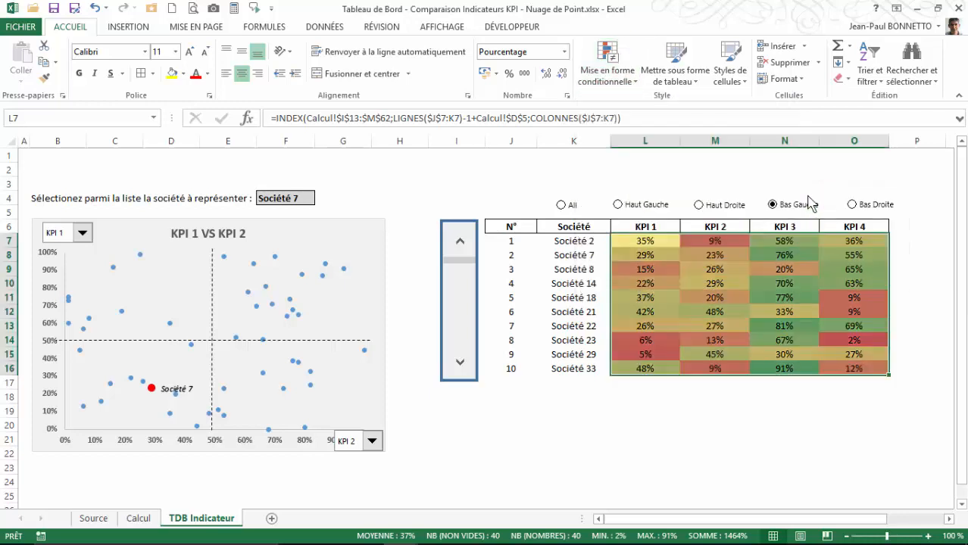
click(667, 266)
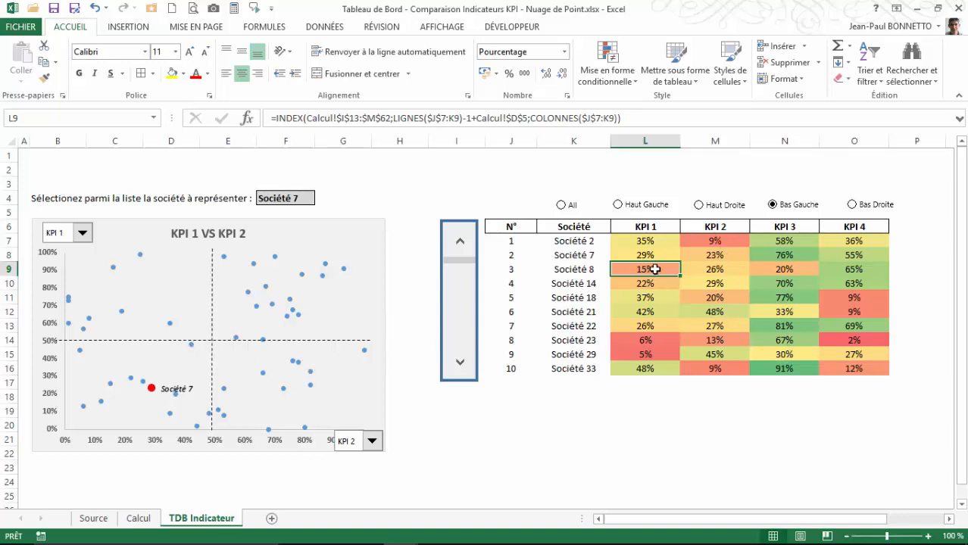
click(784, 297)
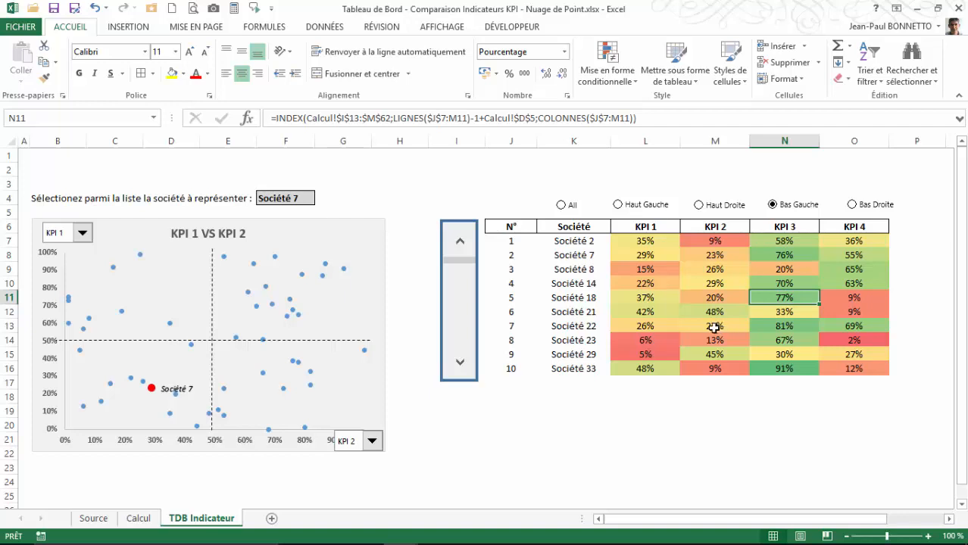
Add borders around all cells of the table body, J7:O16
drag(507, 239, 871, 372)
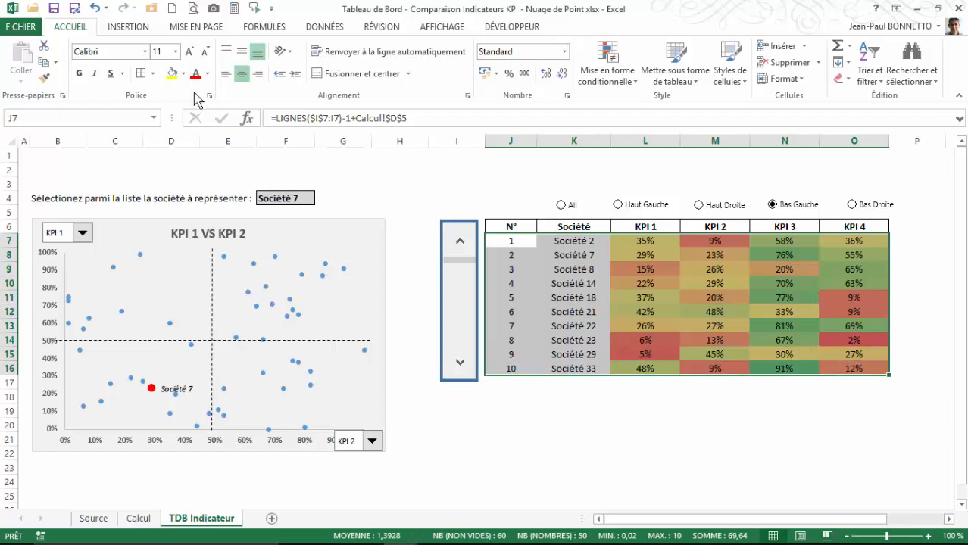
click(141, 73)
click(549, 297)
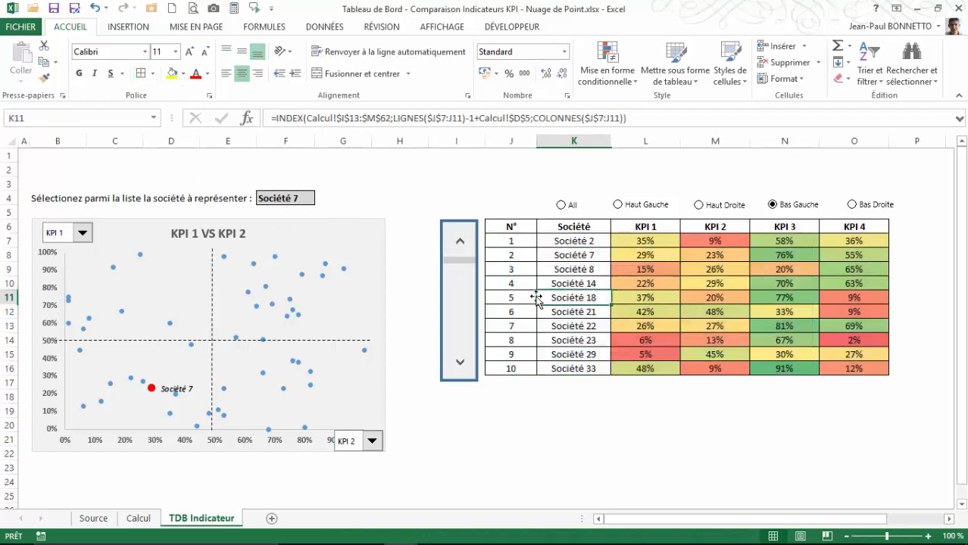
Test the formatted table by moving its scroll bar down to start at number 7 and back to number 1
click(459, 363)
click(459, 366)
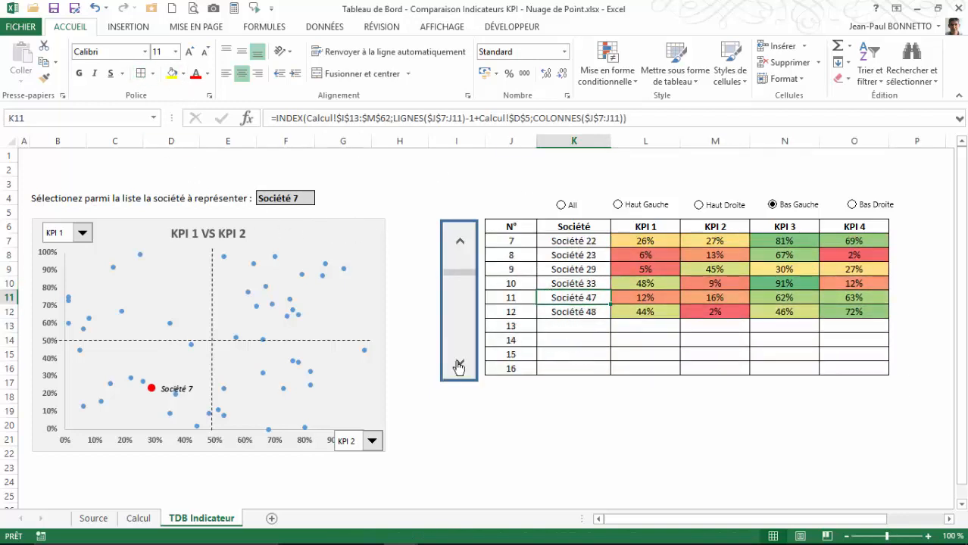
drag(461, 285, 460, 259)
Show all companies in the table and test its scroll bar down and back up to number 1
click(561, 206)
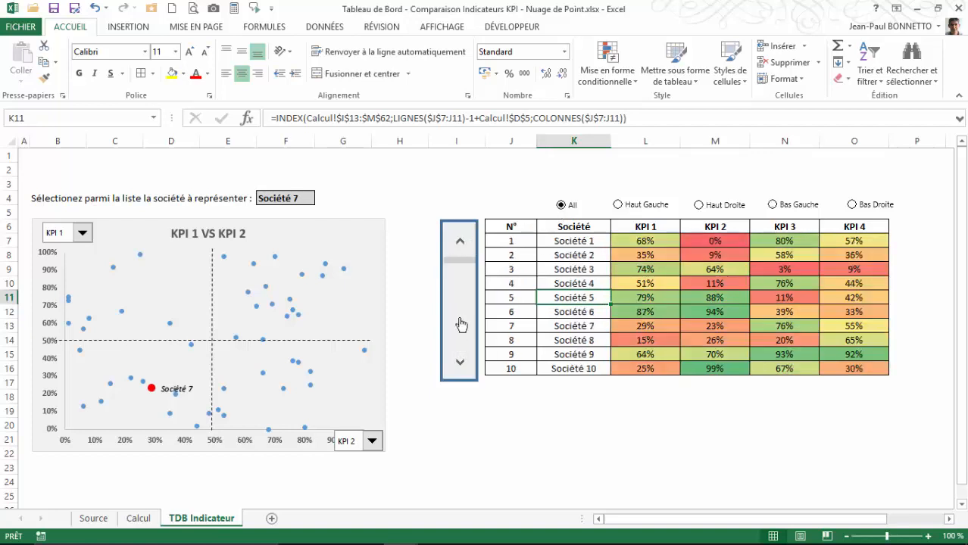
click(460, 364)
drag(460, 367, 464, 260)
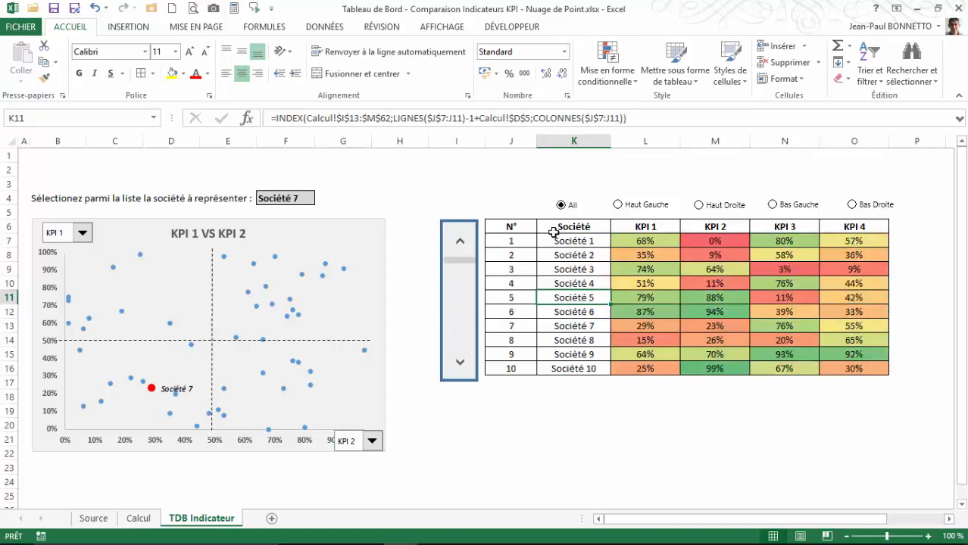
Filter the table to the Bas Droite quadrant and test its scroll bar down to number 6 and back to number 1
click(852, 205)
click(569, 244)
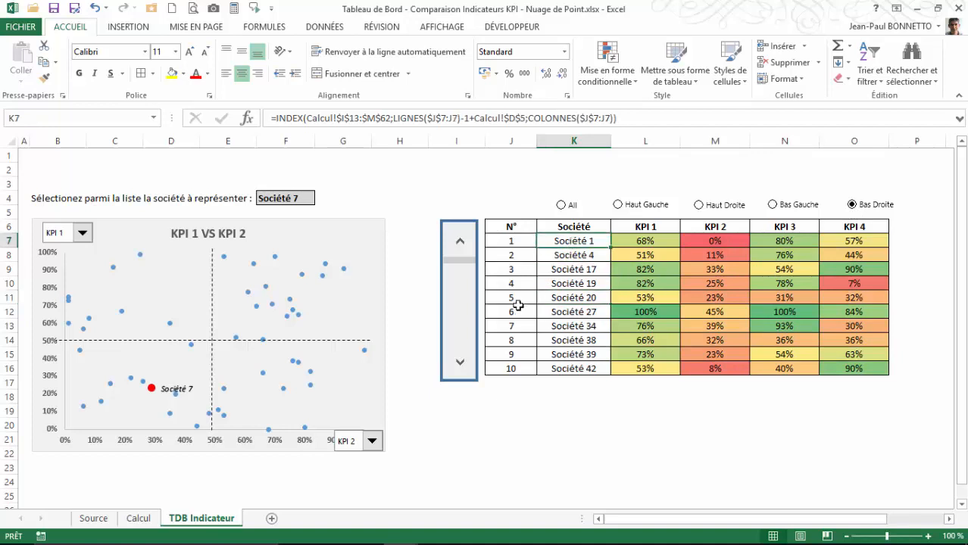
click(459, 367)
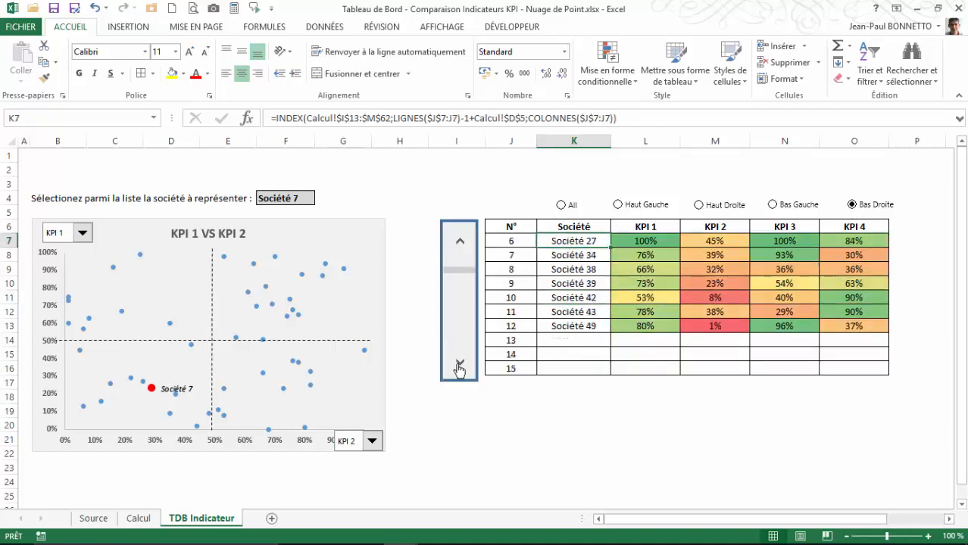
click(460, 242)
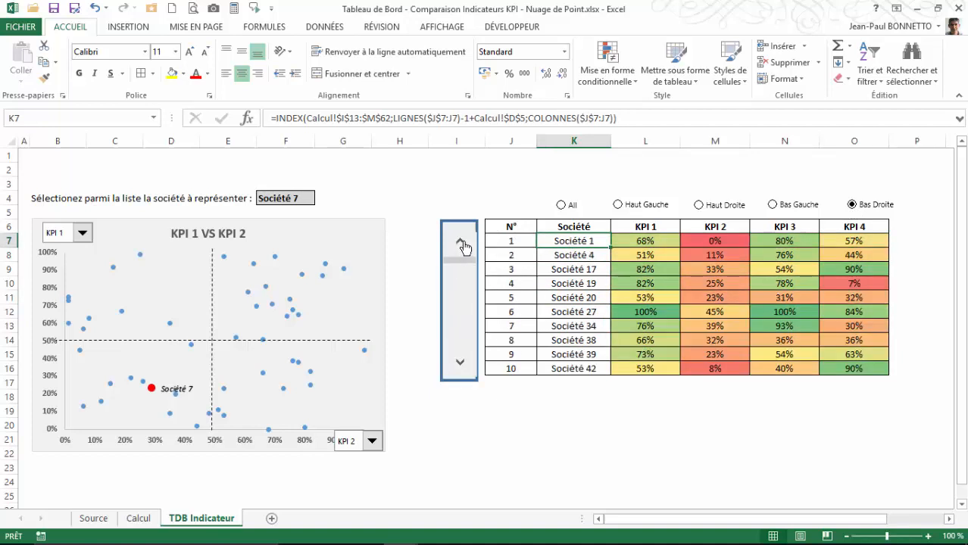
click(504, 182)
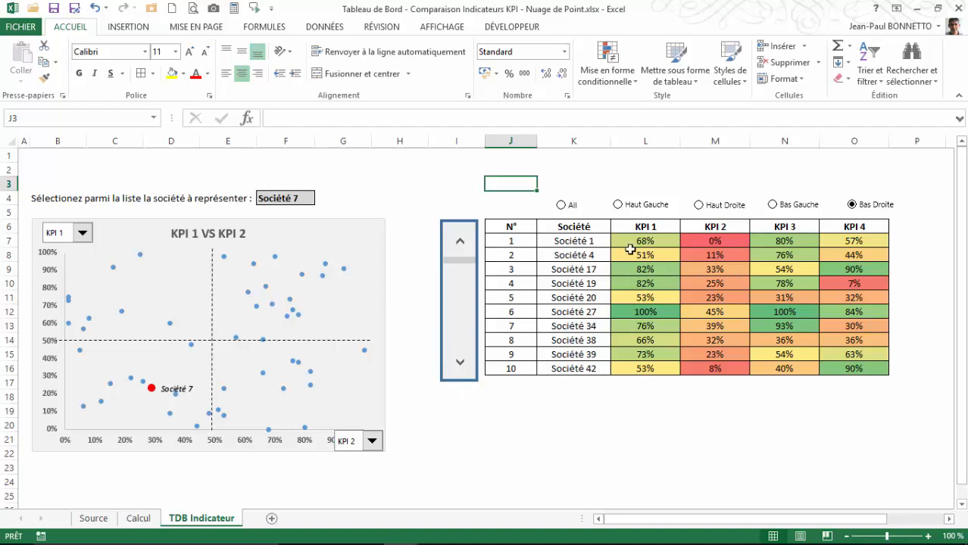
click(629, 312)
Review the Calcul sheet's sorted list, quadrant formulas and linked cells for the scroll bar and option buttons, along with the Source sheet's company data
click(137, 517)
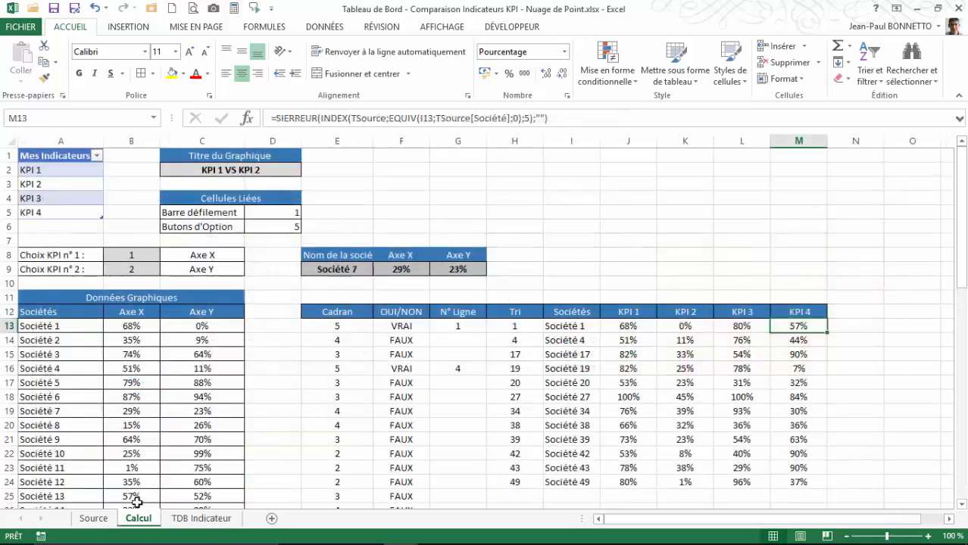
click(521, 408)
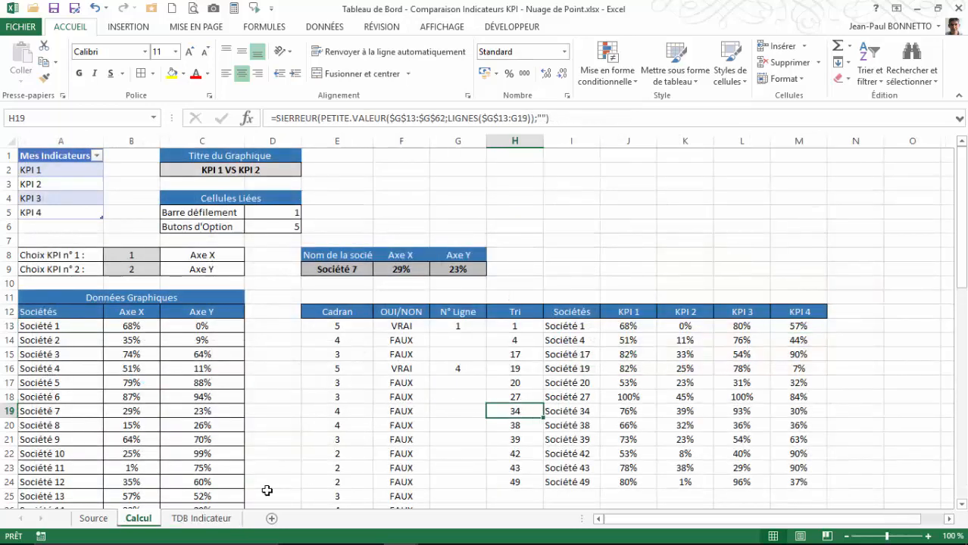
click(93, 518)
click(95, 192)
scroll(94, 193, up, 5)
scroll(94, 194, up, 5)
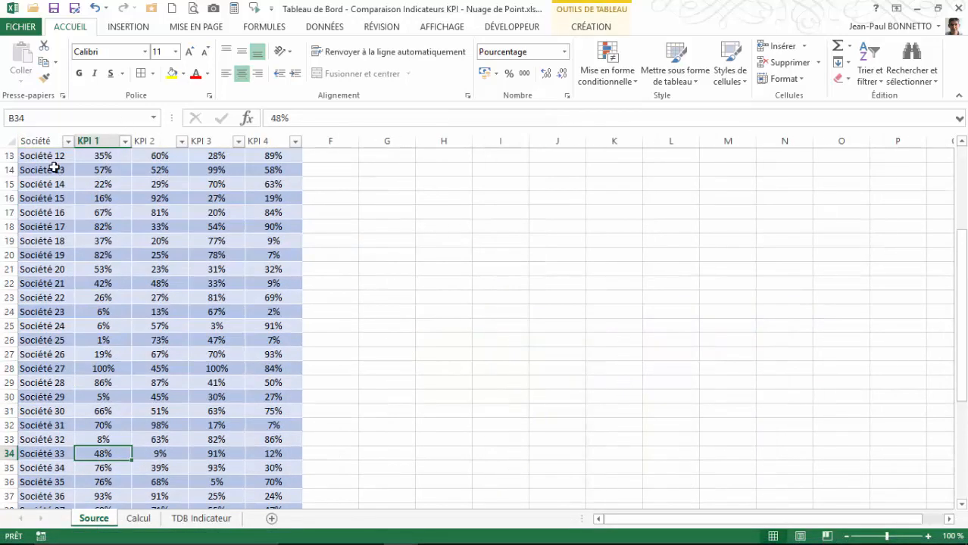
click(146, 518)
click(339, 354)
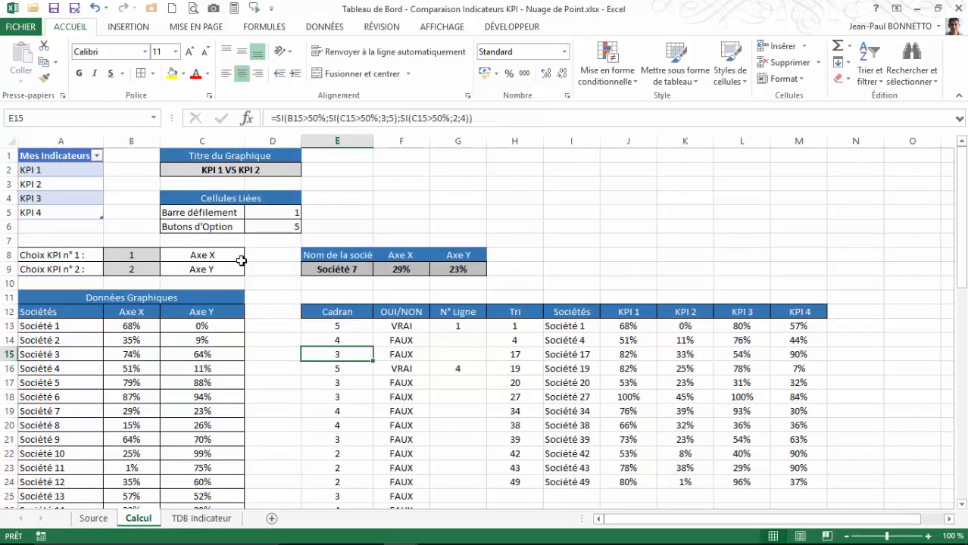
click(280, 216)
click(216, 216)
click(210, 225)
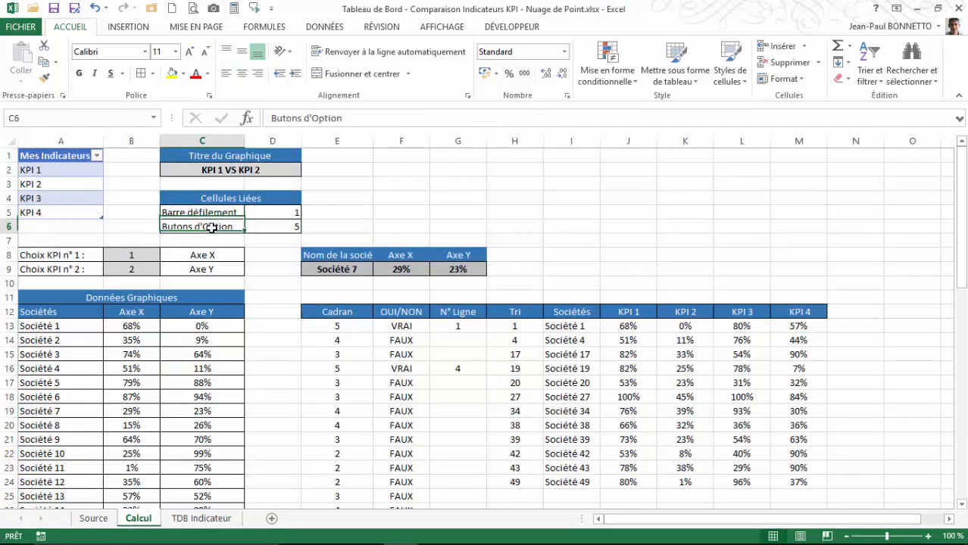
Return to the TDB Indicateur sheet and move the table's scroll bar down until it starts at number 5
click(202, 518)
click(596, 283)
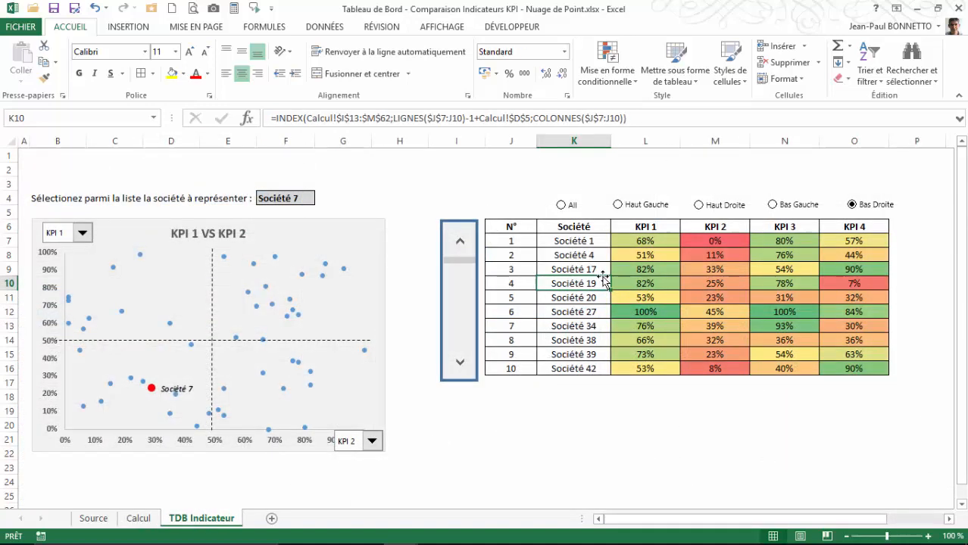
click(575, 243)
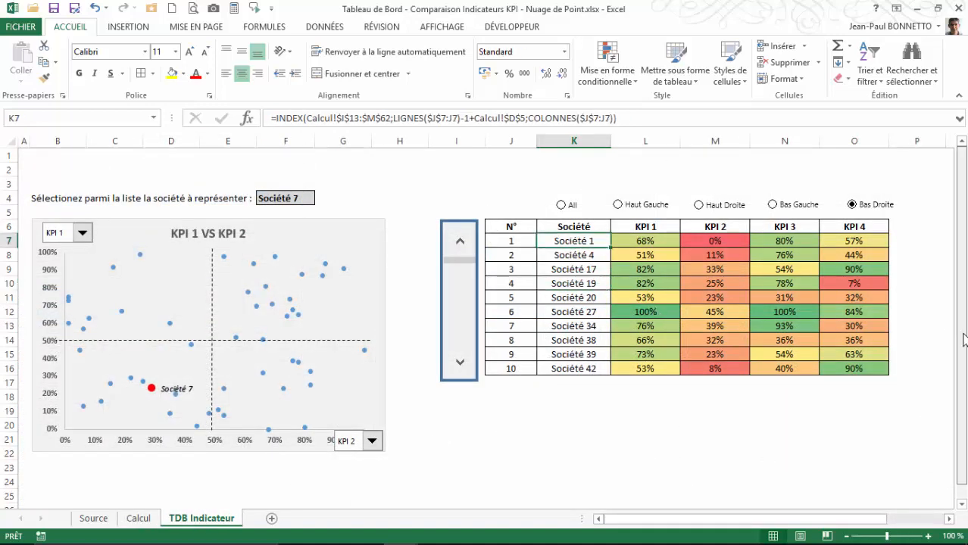
click(459, 362)
click(459, 362)
click(459, 362)
click(459, 362)
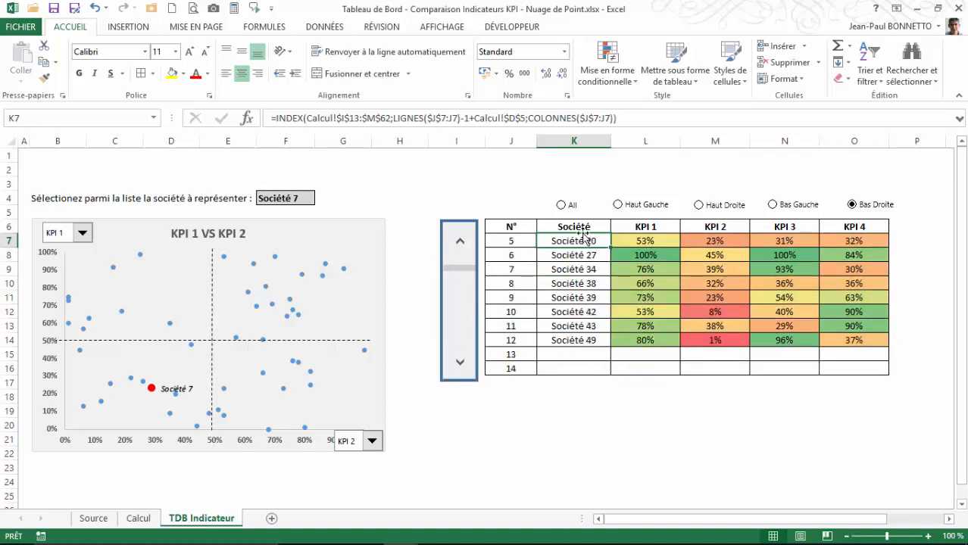
Switch the table through the Haut Droite and Bas Gauche quadrants to Haut Gauche, and scroll it back to number 1
click(617, 206)
click(718, 209)
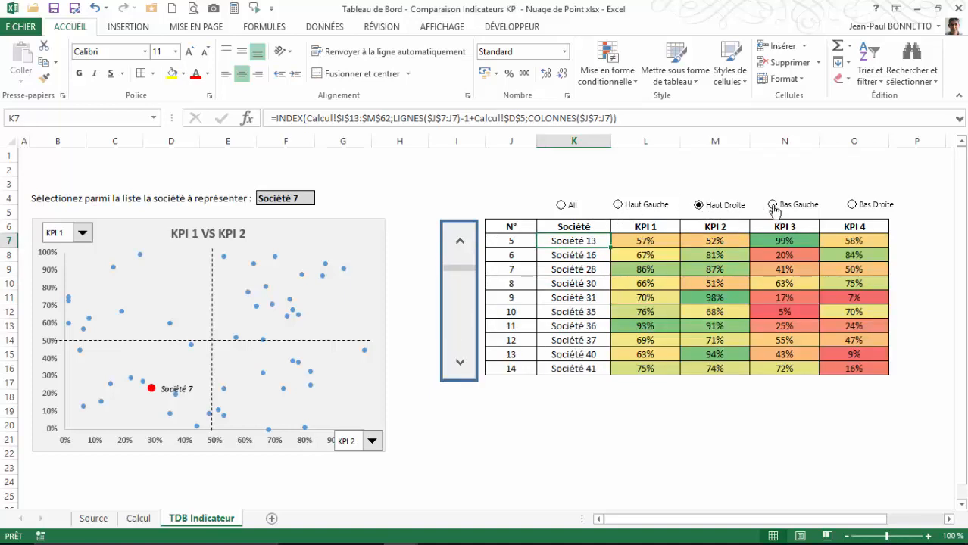
click(775, 208)
click(619, 206)
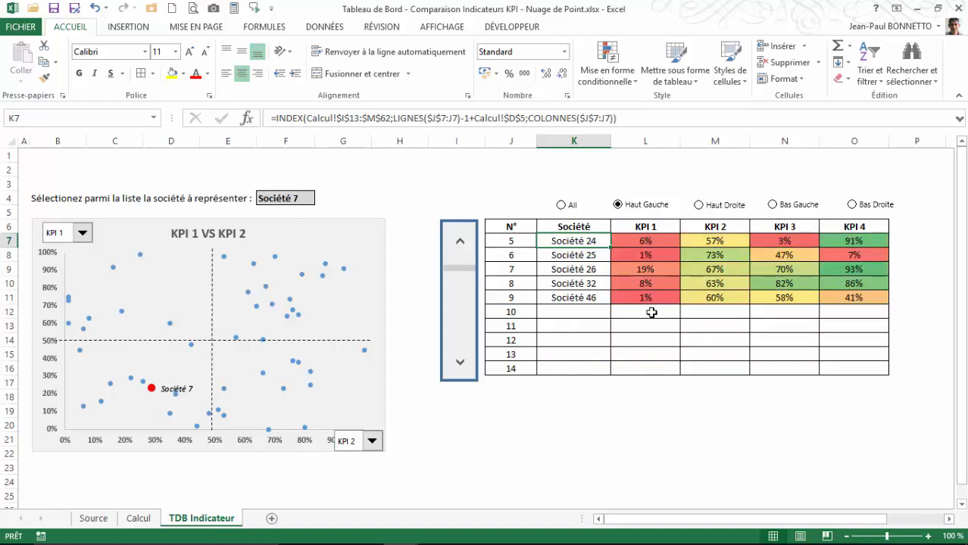
click(459, 244)
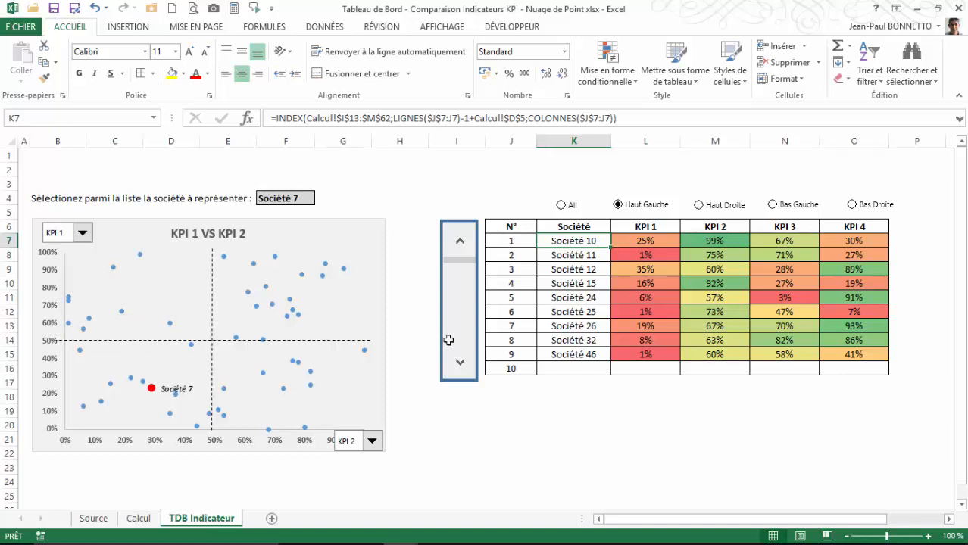
click(558, 310)
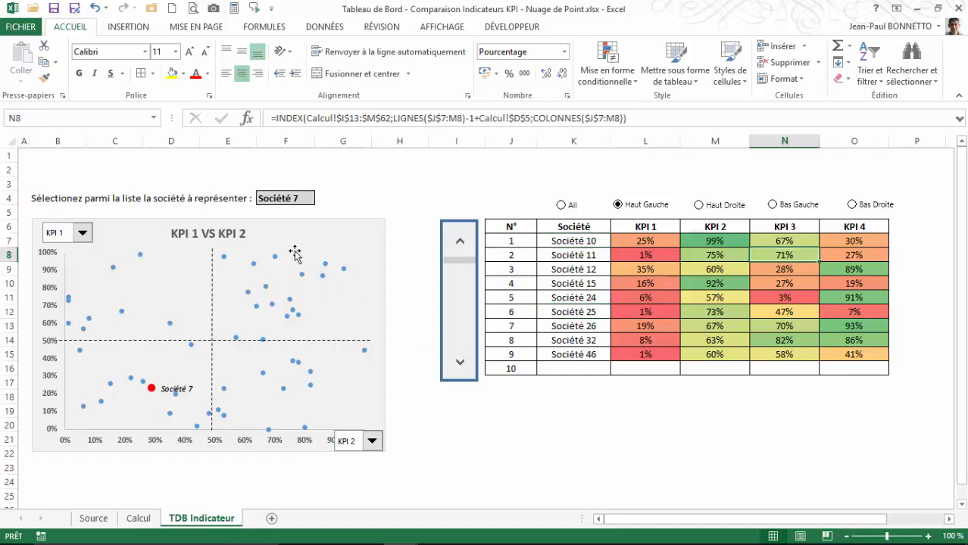
Choose Société 9 in F4 as the company to highlight on the chart
click(281, 196)
click(321, 198)
click(281, 228)
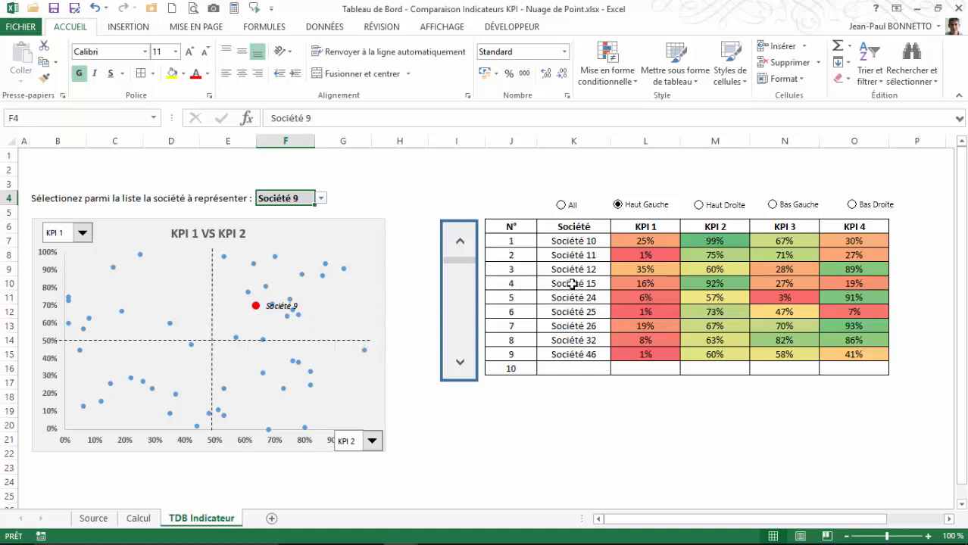
Filter the table to the Haut Droite quadrant and check the row for Société 9
click(714, 211)
click(582, 285)
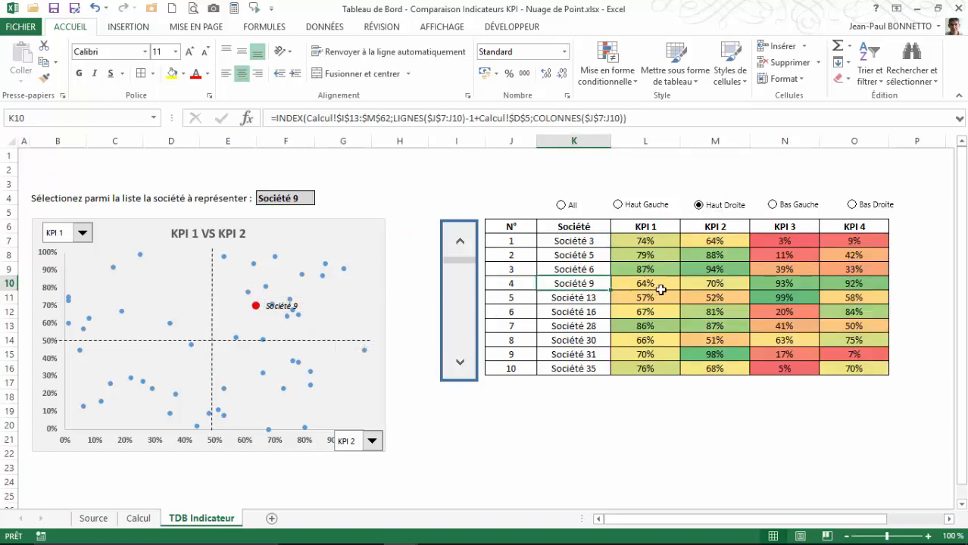
click(661, 288)
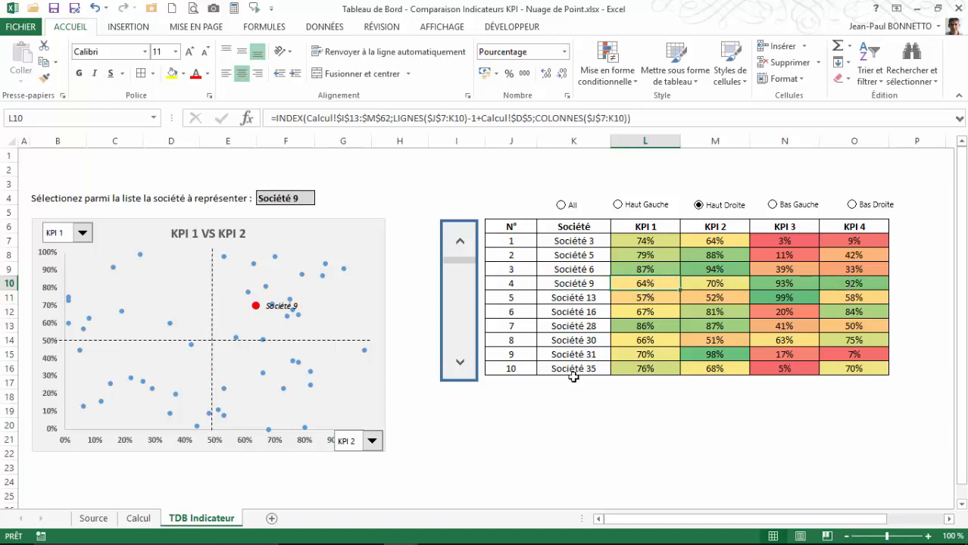
click(542, 426)
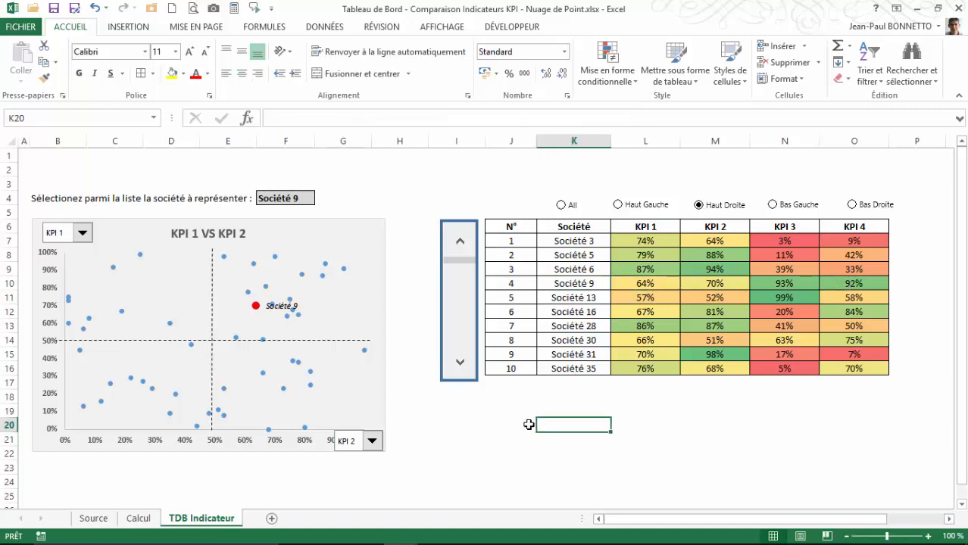
click(479, 421)
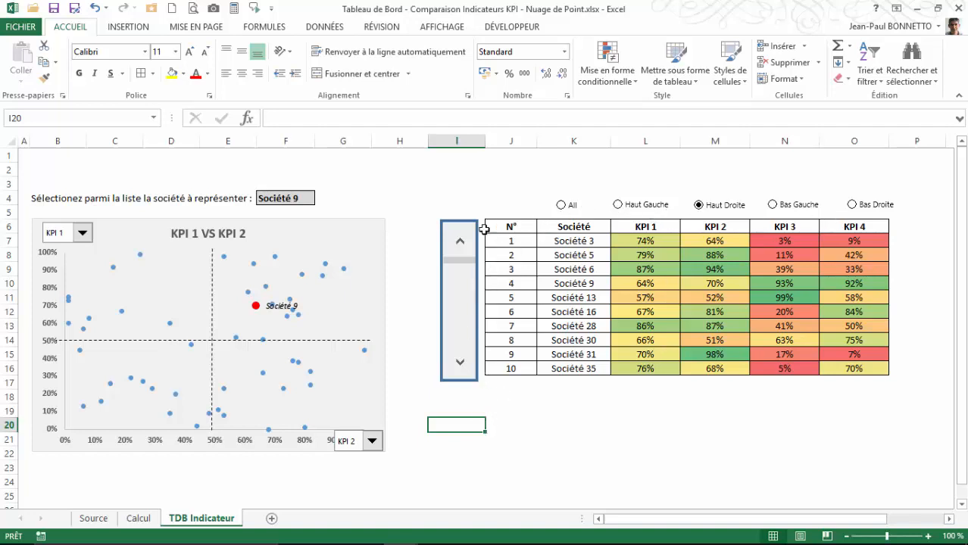
Test the Haut Droite list by moving its scroll bar down to start at number 4 and back to number 1
click(464, 364)
click(464, 364)
click(464, 364)
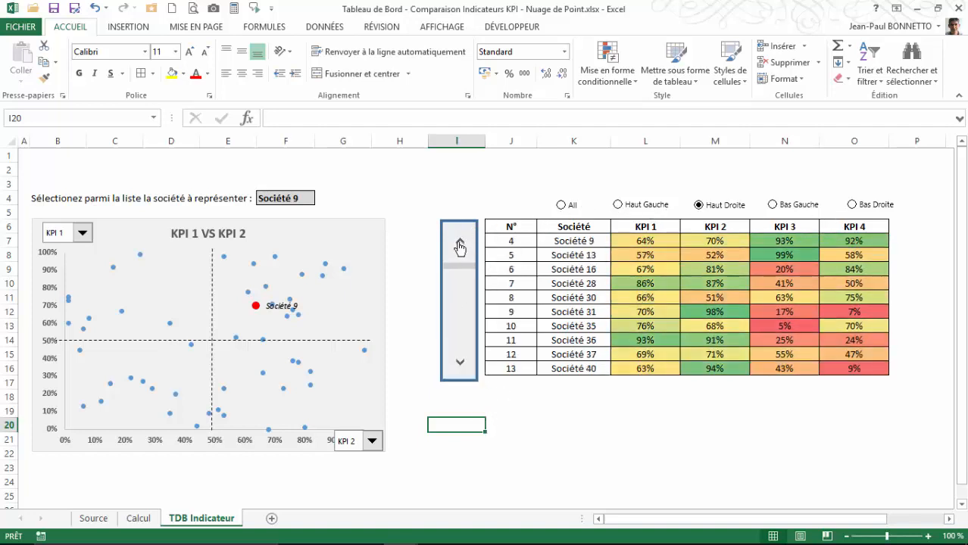
click(459, 244)
click(459, 243)
click(459, 242)
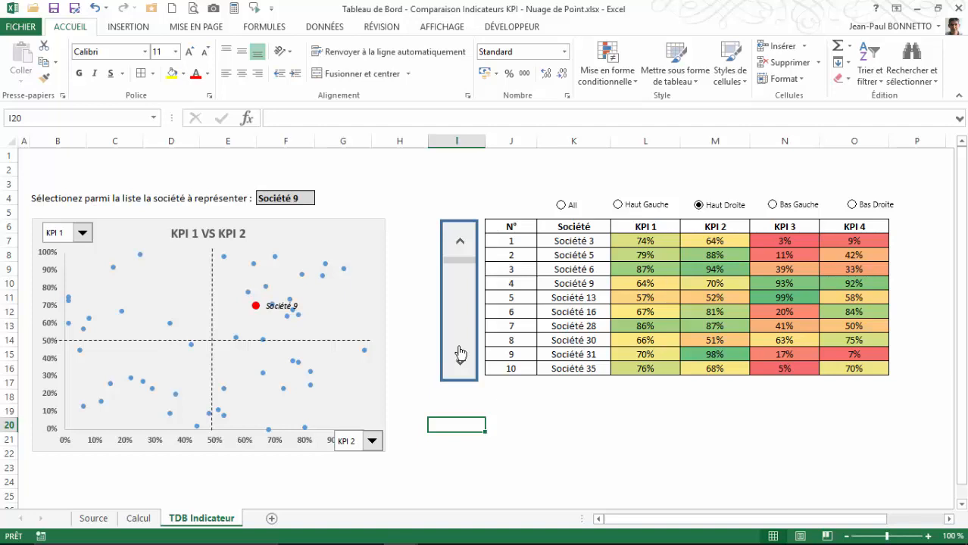
click(595, 272)
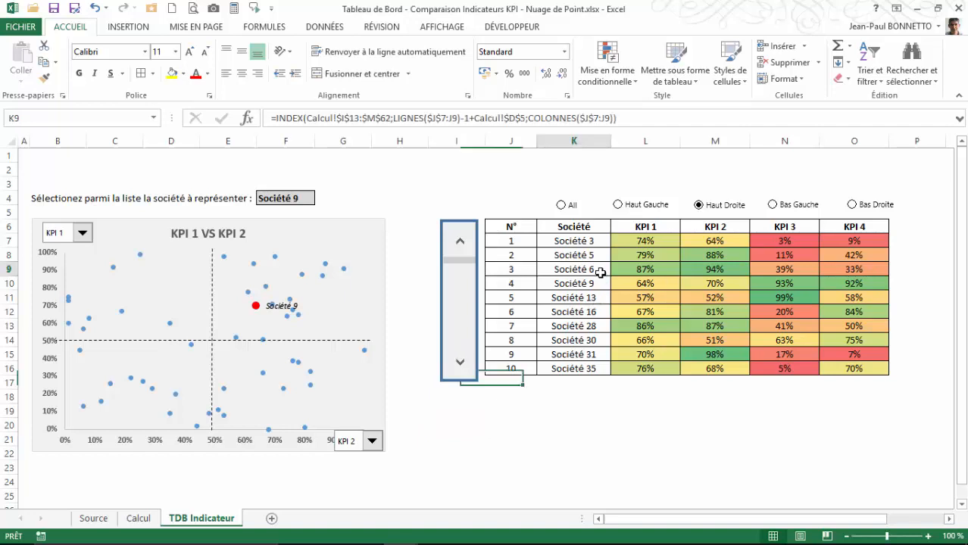
click(521, 239)
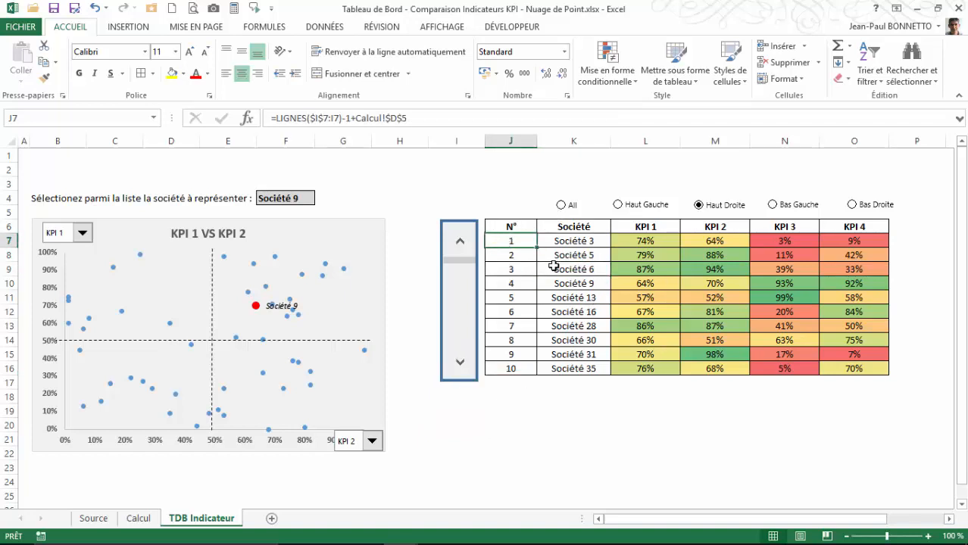